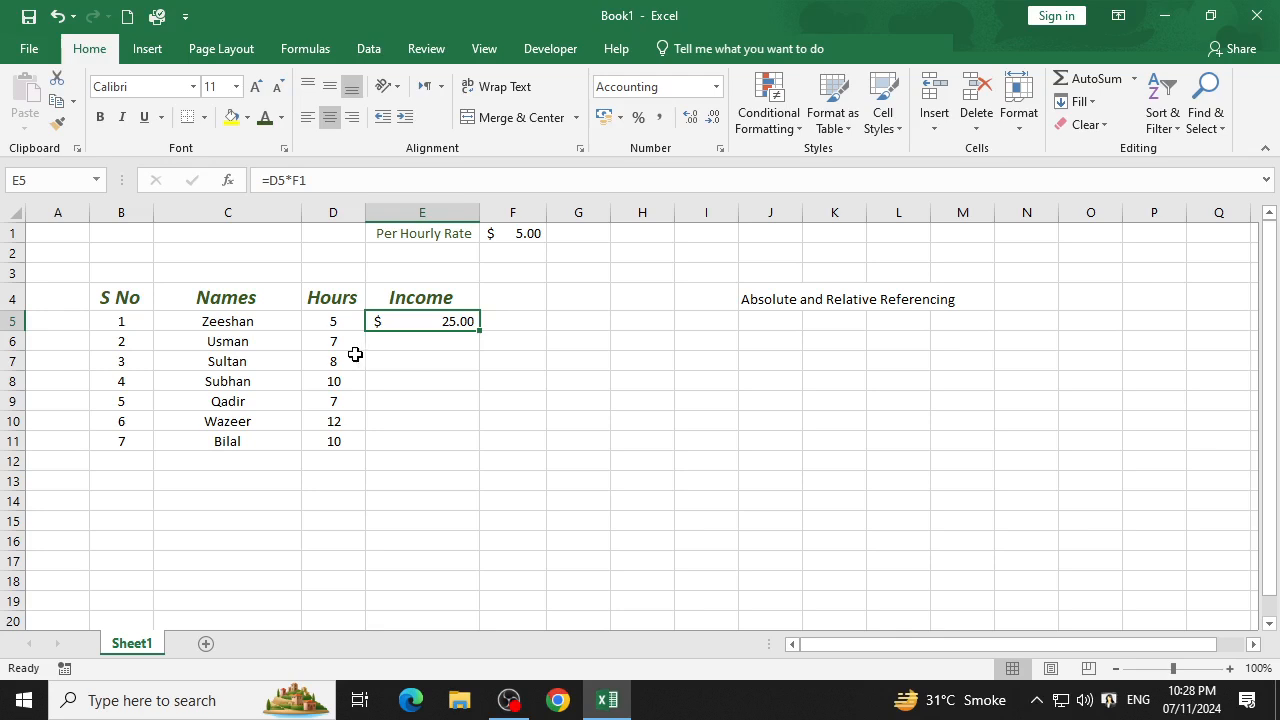
Fill the Income formula from E5 down to E11 and select the copied cells E6:E11.
{"action": "left_click_drag", "start_coordinate": [480, 330], "coordinate": [486, 451]}
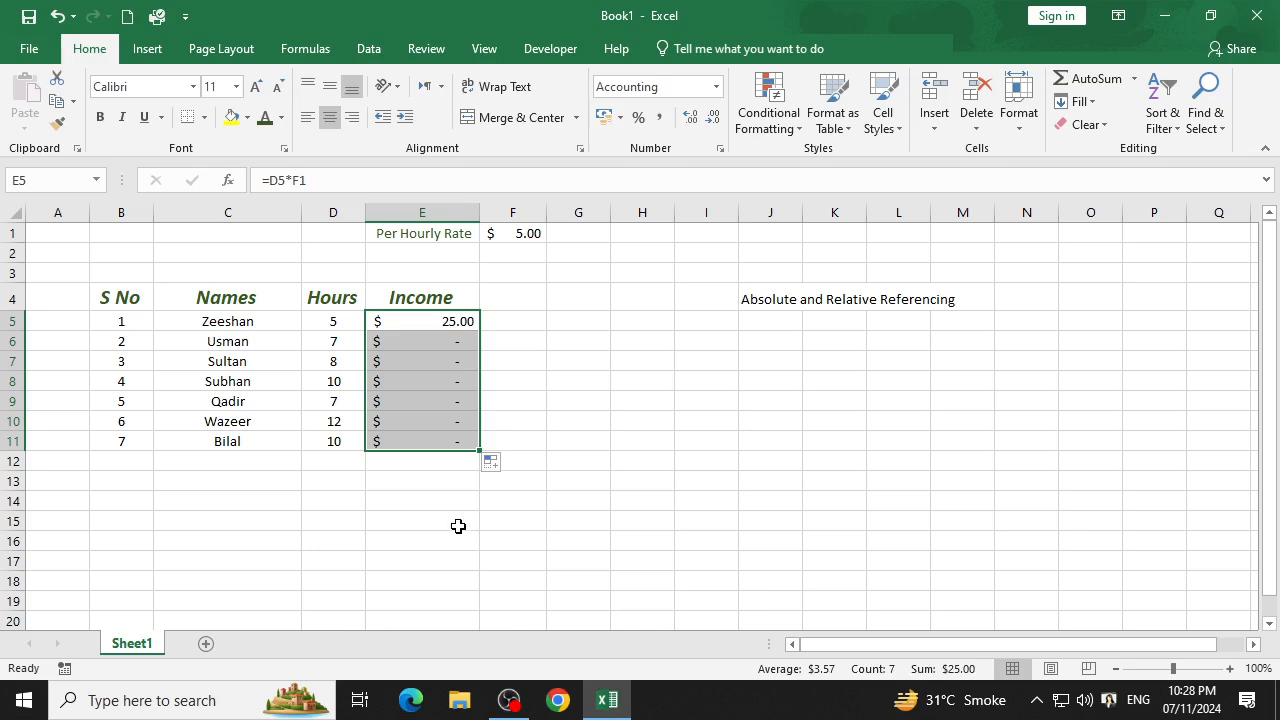
{"action": "left_click", "coordinate": [529, 436]}
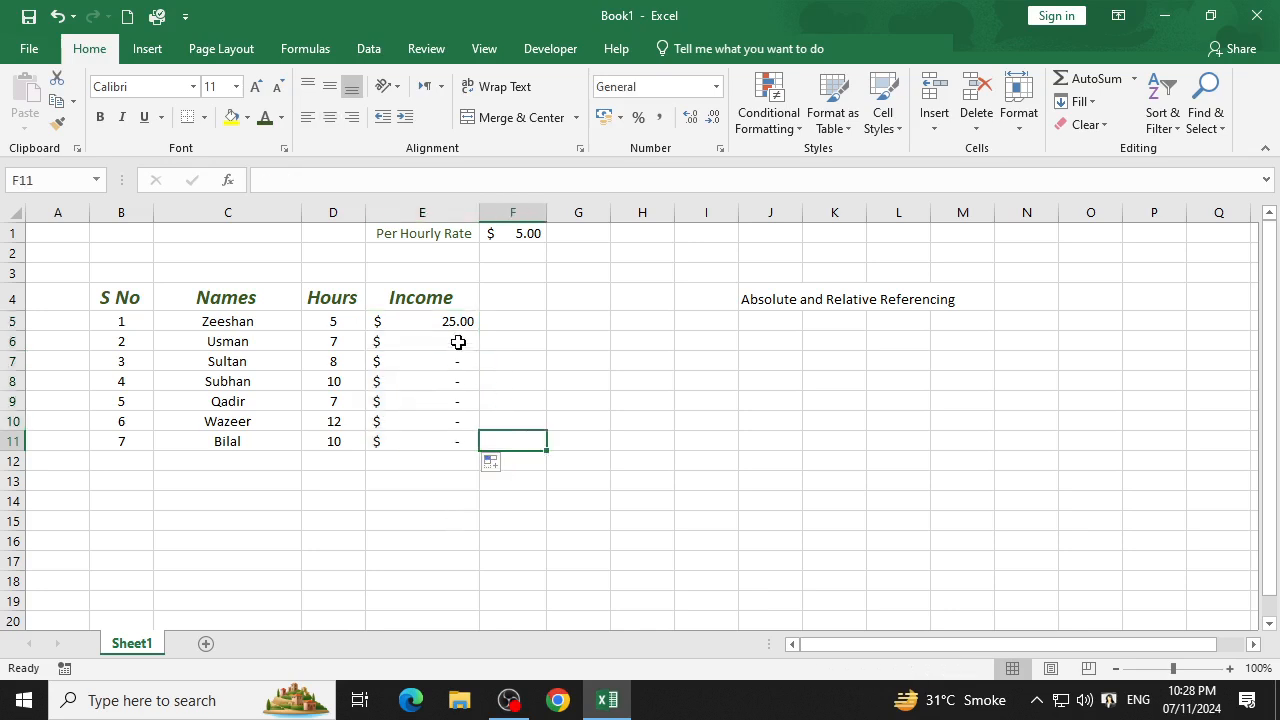
{"action": "left_click_drag", "start_coordinate": [420, 343], "coordinate": [412, 438]}
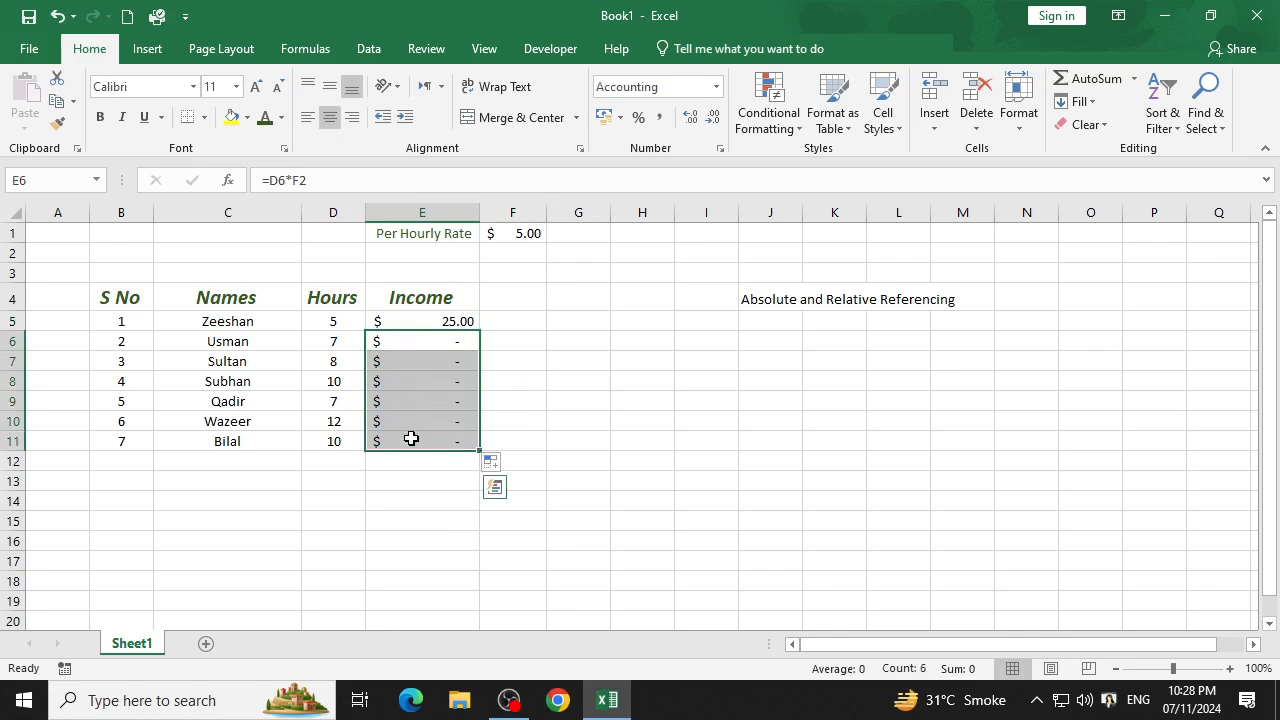
Examine the Income formula in E5, the hourly rate in F1 and the cells below the rate.
{"action": "left_click", "coordinate": [520, 323]}
{"action": "left_click", "coordinate": [438, 321]}
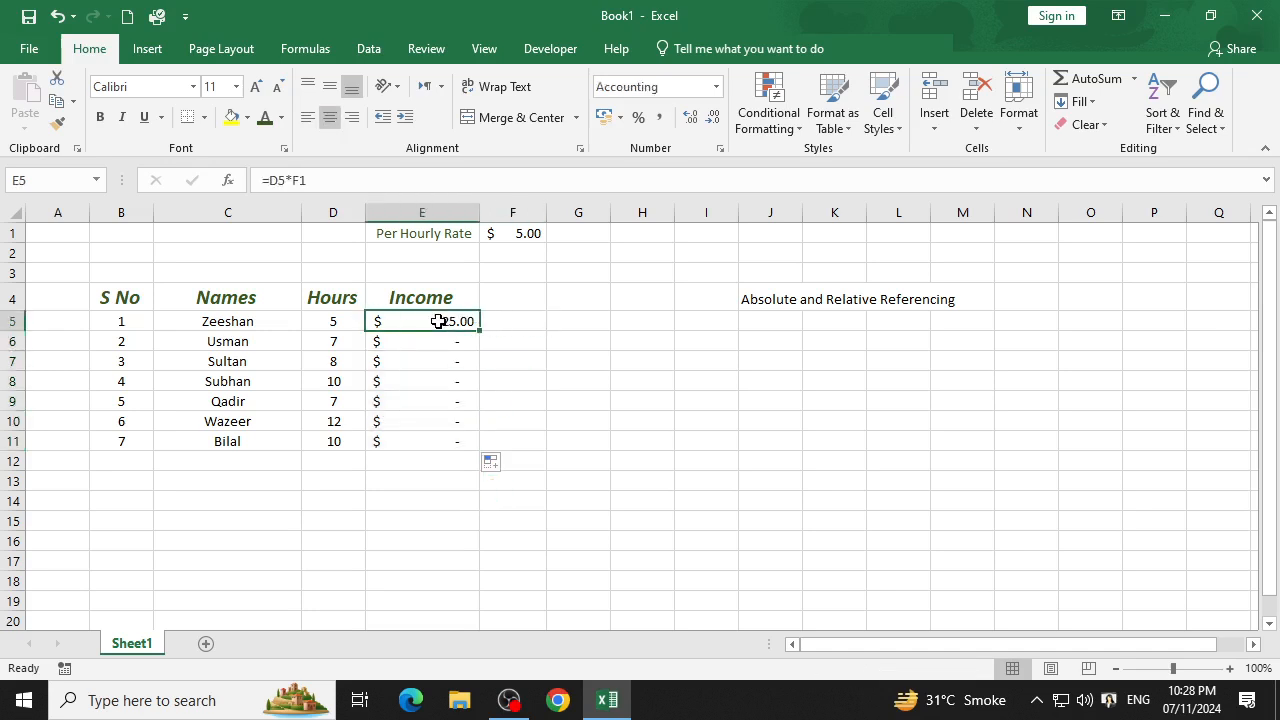
{"action": "left_click", "coordinate": [509, 238]}
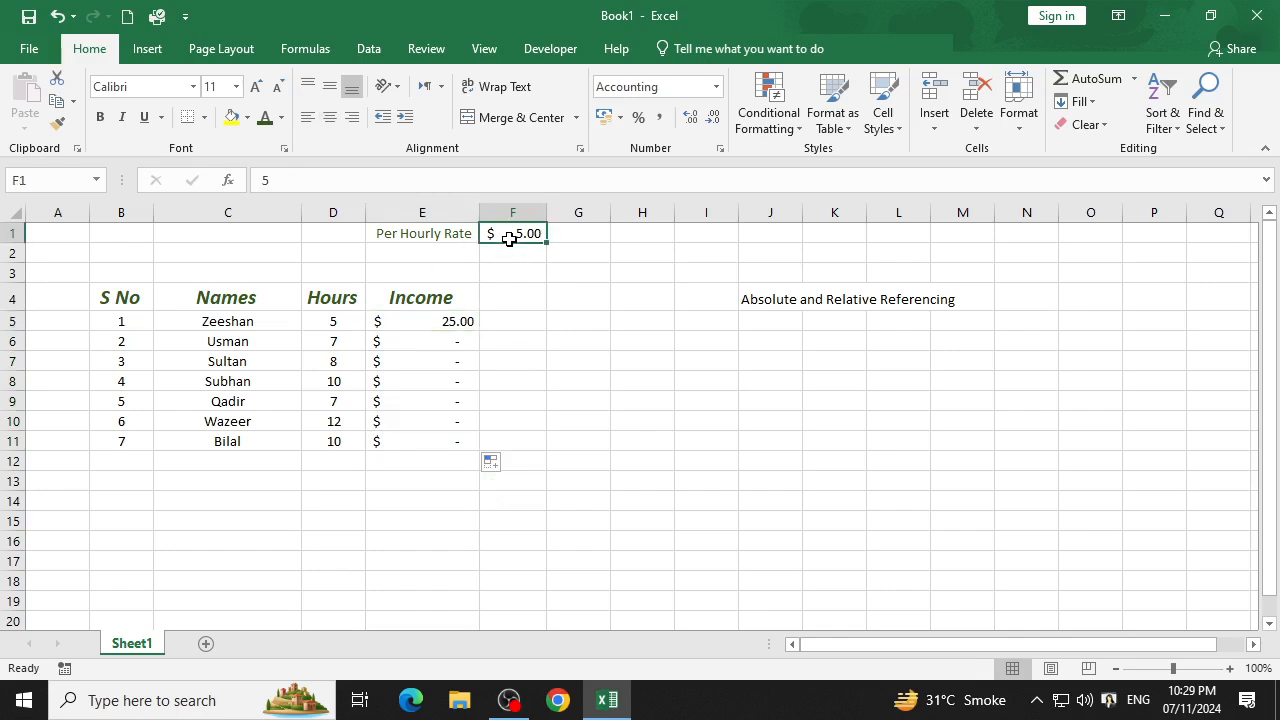
{"action": "left_click", "coordinate": [509, 256]}
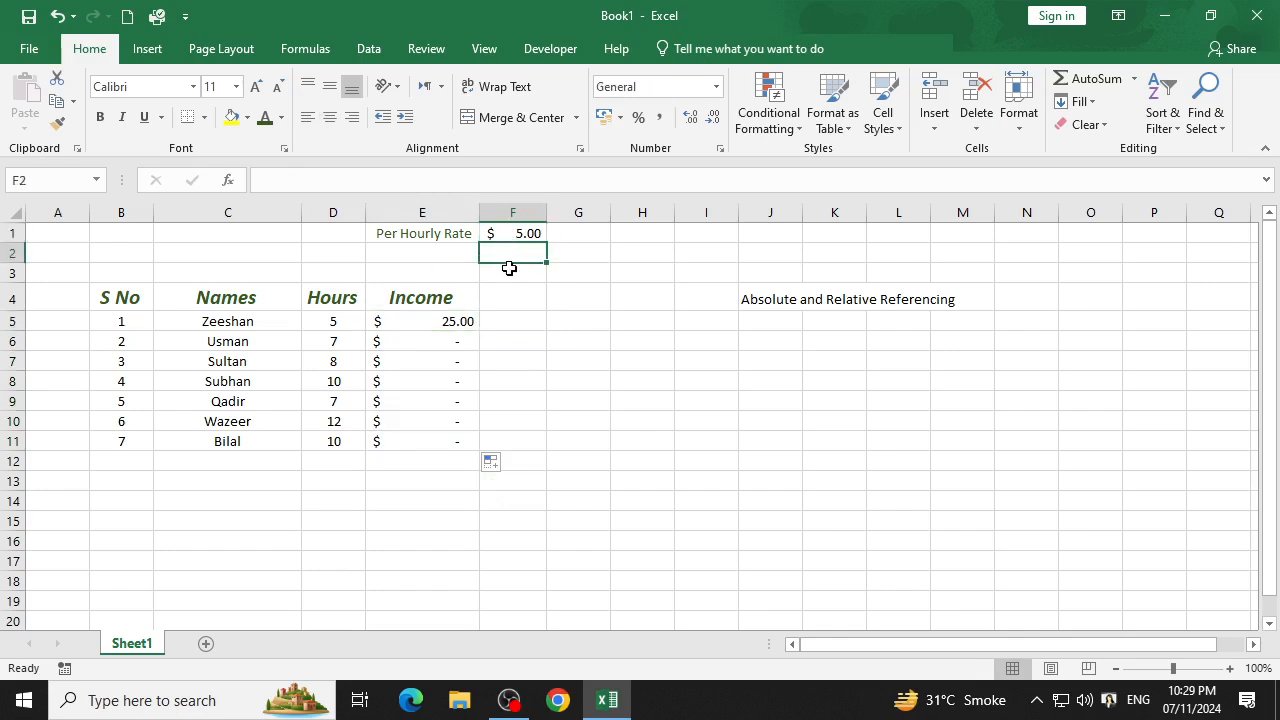
{"action": "left_click", "coordinate": [506, 276]}
{"action": "left_click", "coordinate": [502, 290]}
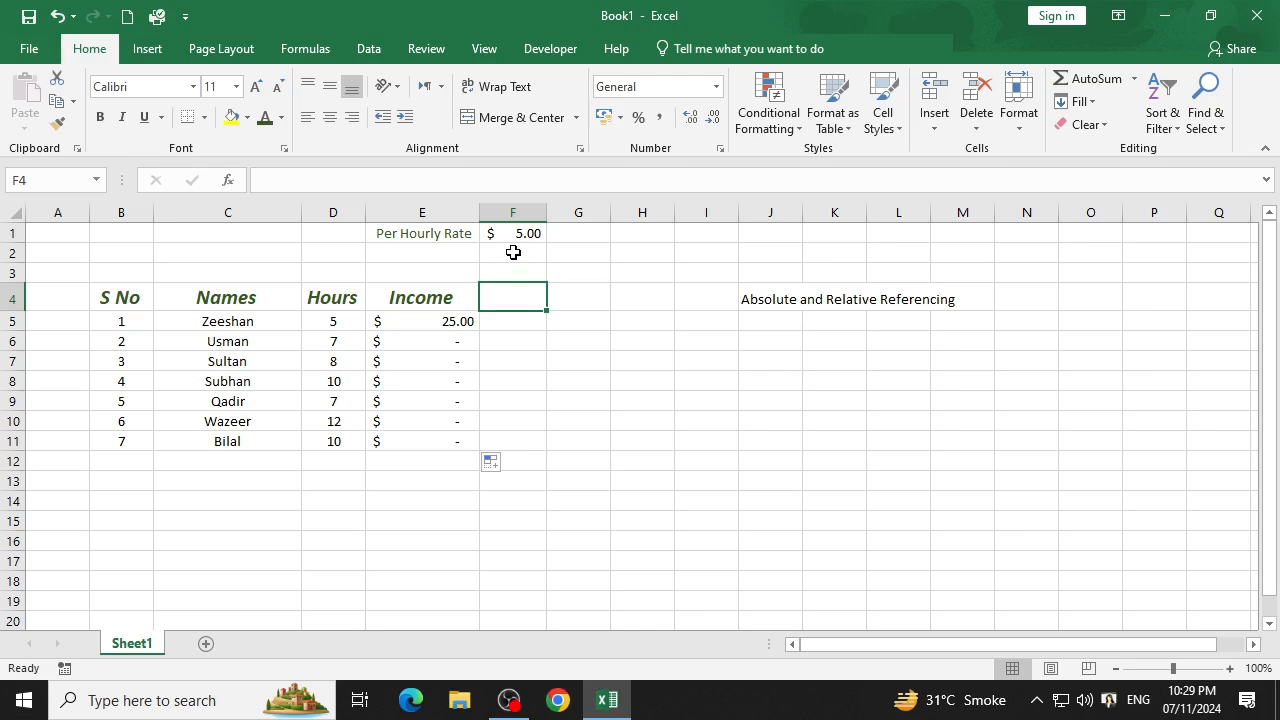
{"action": "left_click", "coordinate": [513, 252]}
{"action": "left_click", "coordinate": [527, 230]}
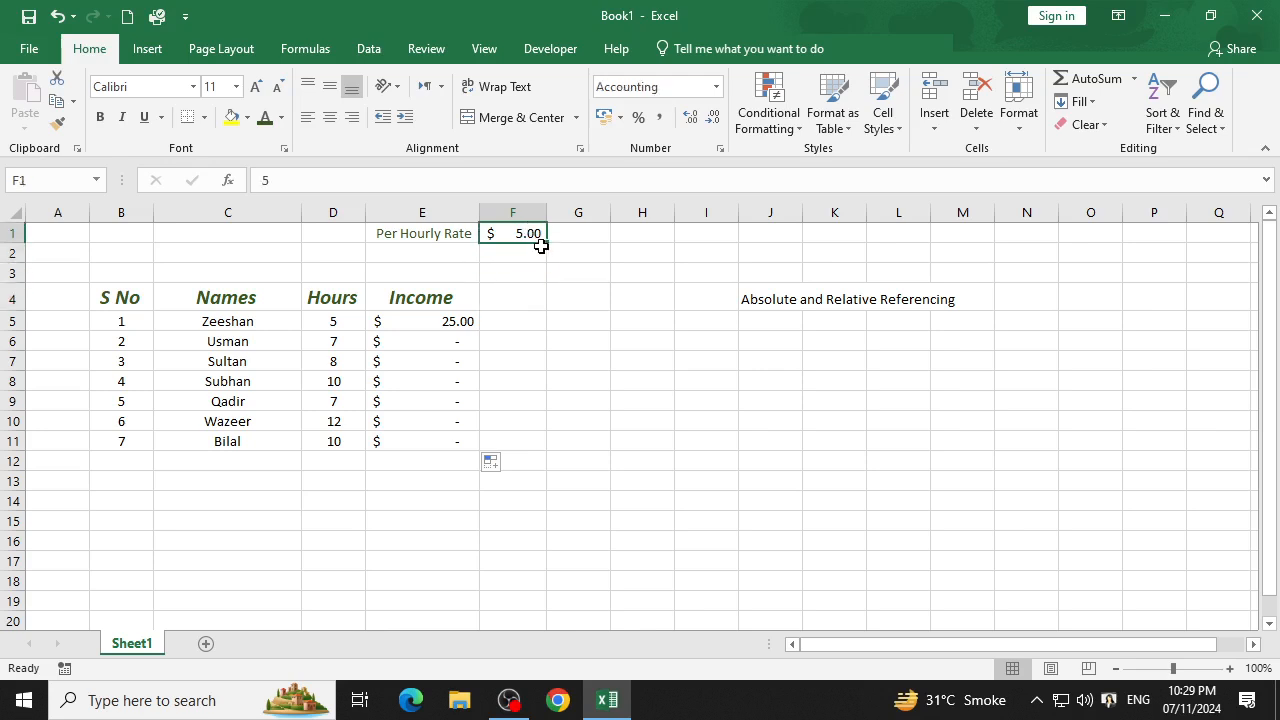
Copy the hourly rate from F1 down to F6, then shrink the filled range back to F1.
{"action": "left_click_drag", "start_coordinate": [548, 245], "coordinate": [552, 345]}
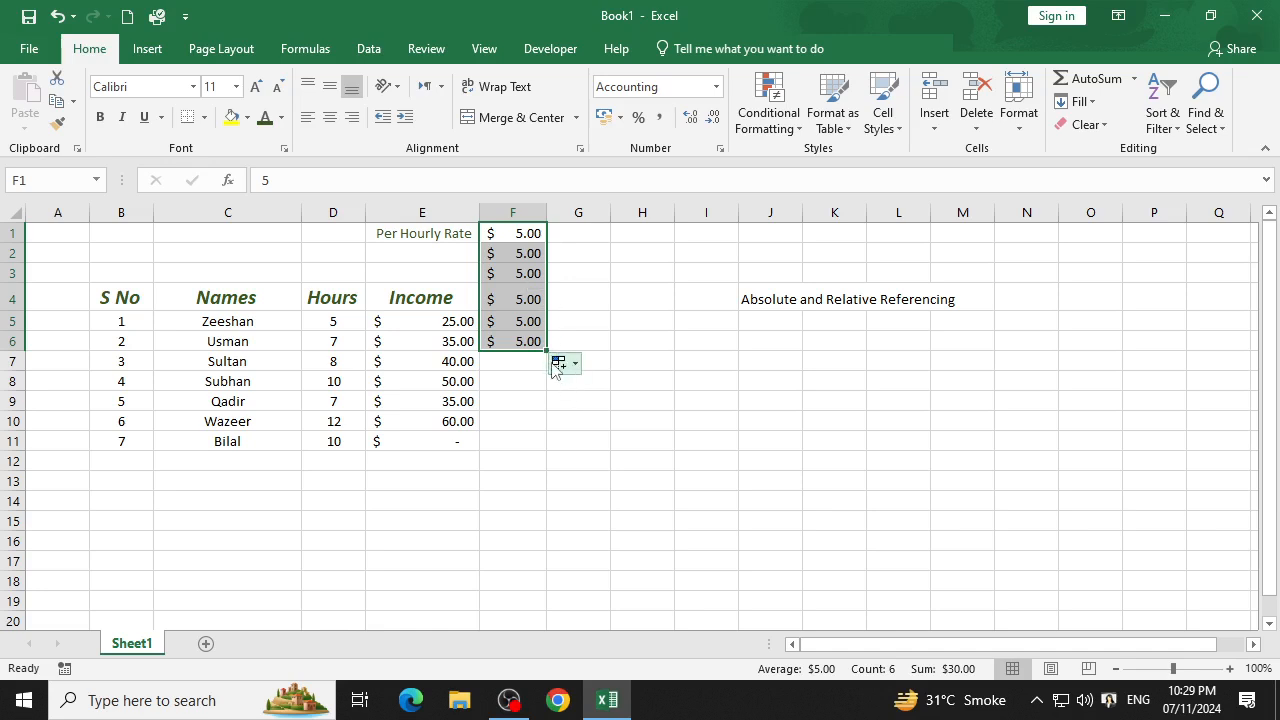
{"action": "left_click_drag", "start_coordinate": [548, 352], "coordinate": [539, 240]}
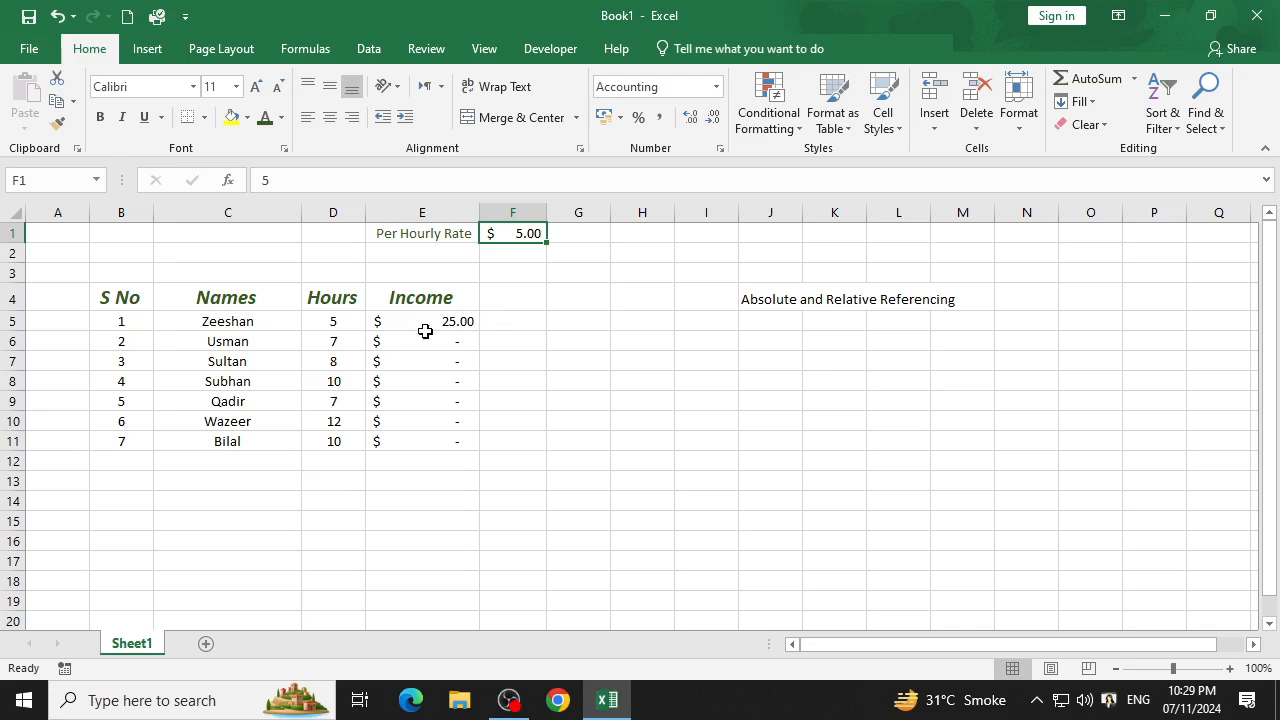
{"action": "left_click", "coordinate": [507, 259]}
{"action": "left_click", "coordinate": [504, 271]}
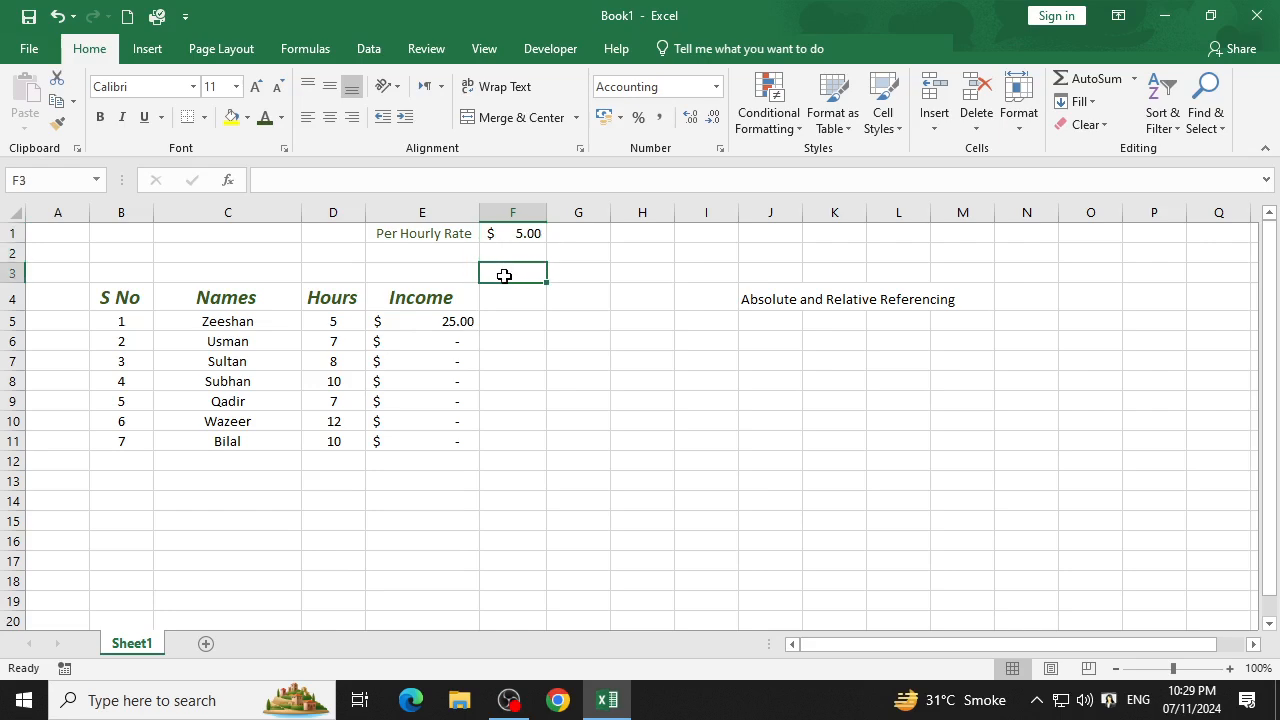
Copy the hourly rate from F1 down to F9, then clear the copies in F2:F9.
{"action": "left_click", "coordinate": [514, 234]}
{"action": "left_click_drag", "start_coordinate": [546, 245], "coordinate": [551, 405]}
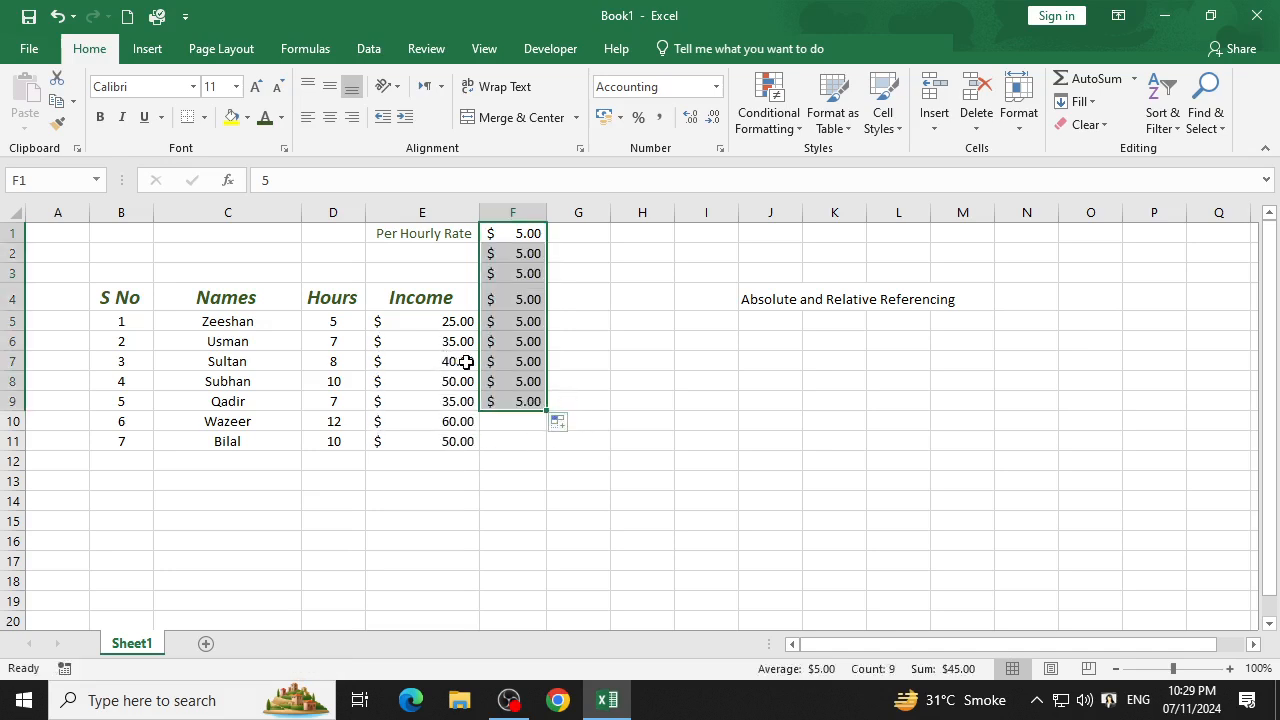
{"action": "left_click", "coordinate": [631, 366]}
{"action": "left_click", "coordinate": [519, 261]}
{"action": "left_click_drag", "start_coordinate": [519, 261], "coordinate": [504, 401]}
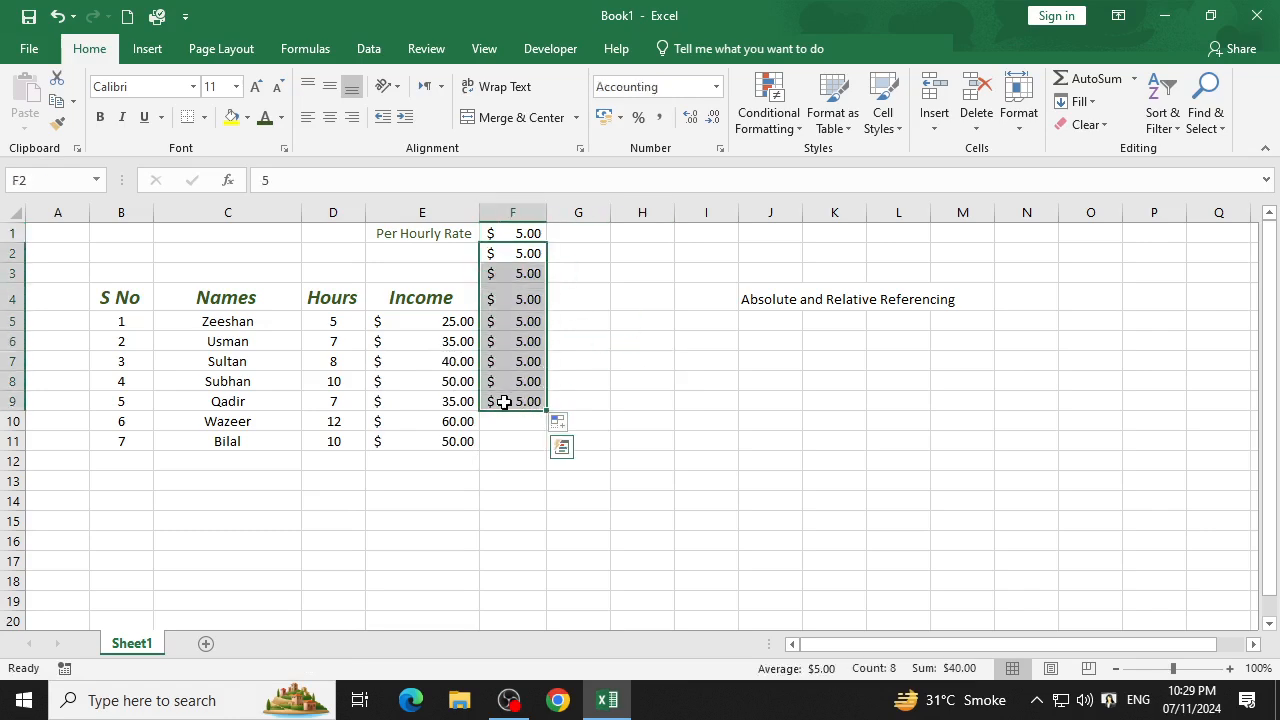
{"action": "key", "text": "Delete"}
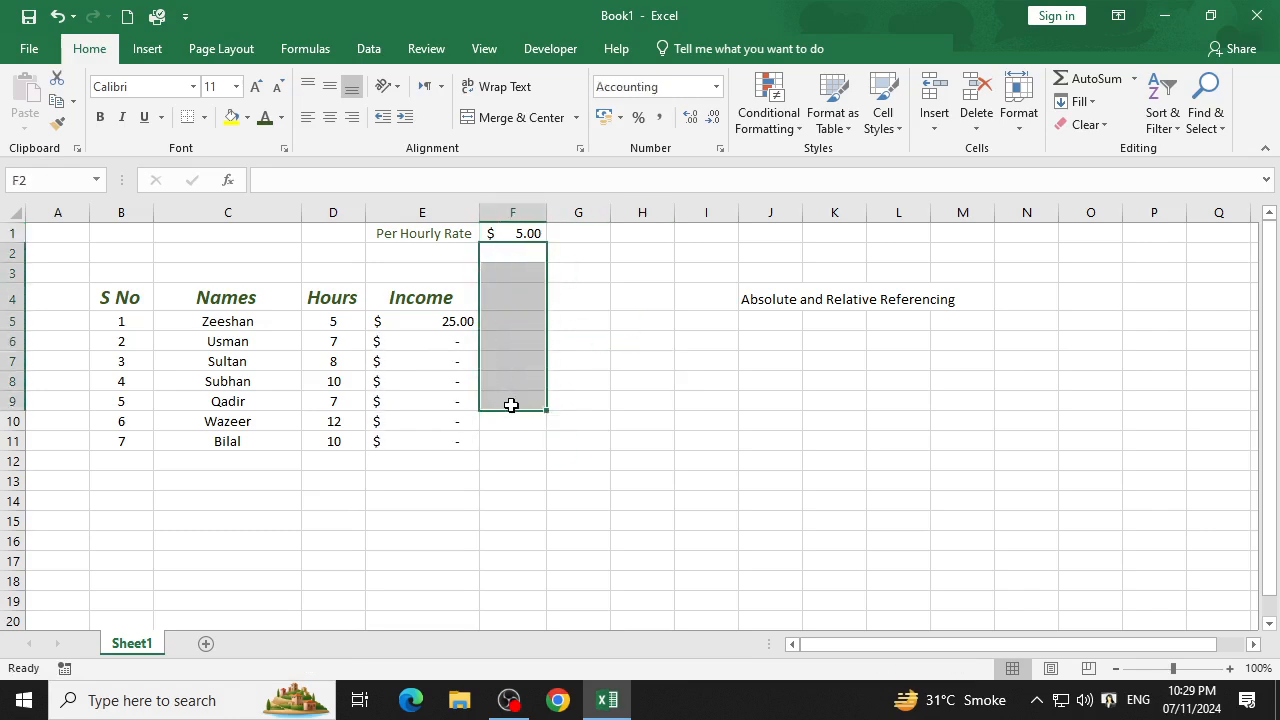
{"action": "left_click", "coordinate": [596, 433]}
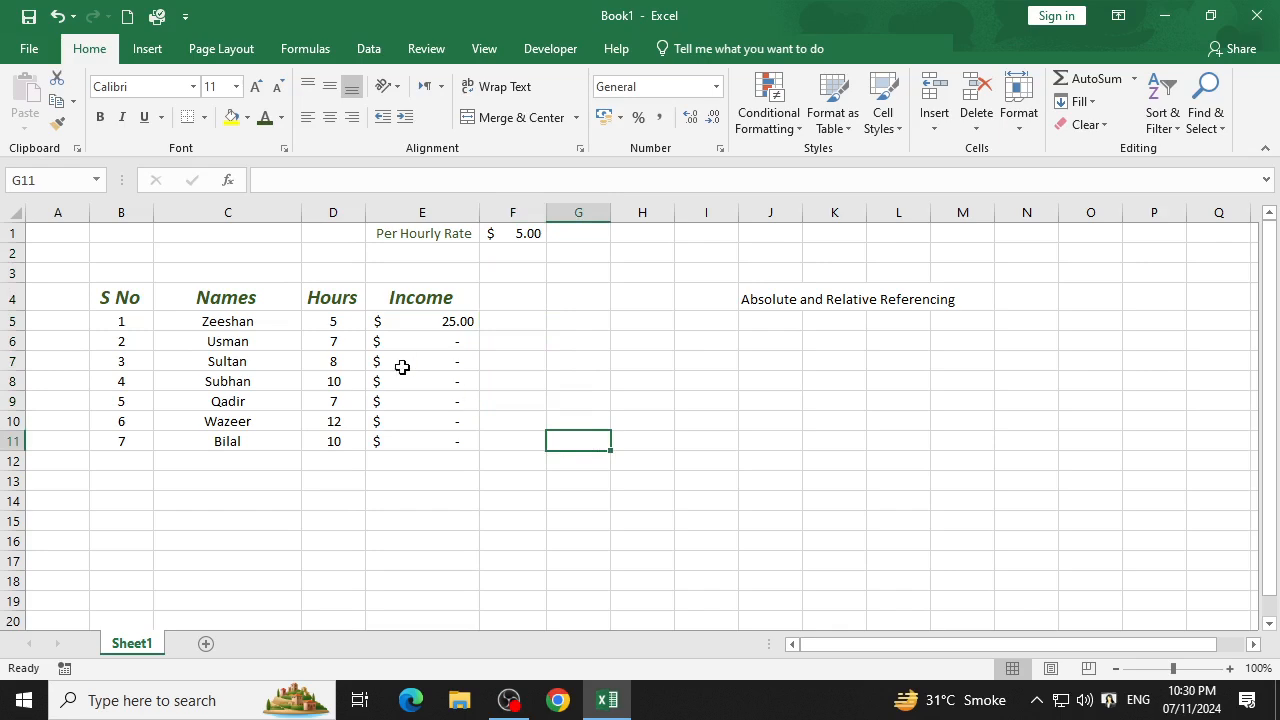
Try replacing the hourly rate in F1 with $F$1, then undo the entry.
{"action": "left_click", "coordinate": [505, 234]}
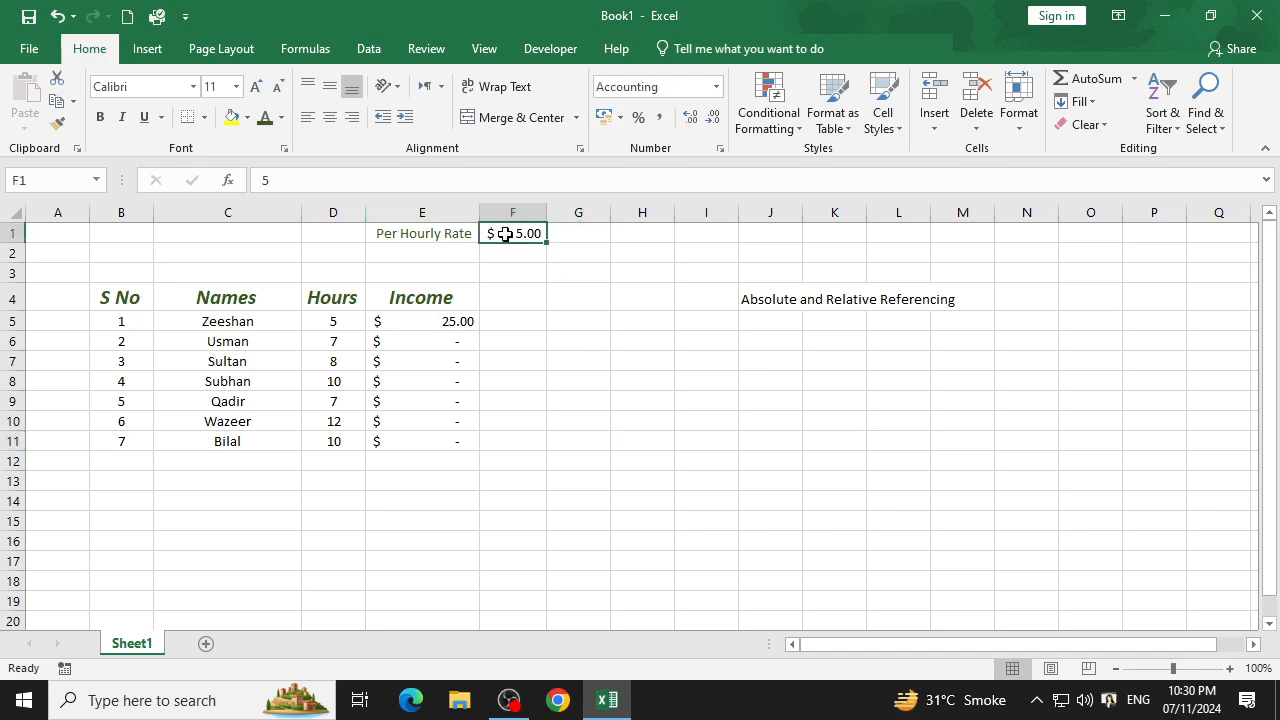
{"action": "left_click", "coordinate": [308, 180]}
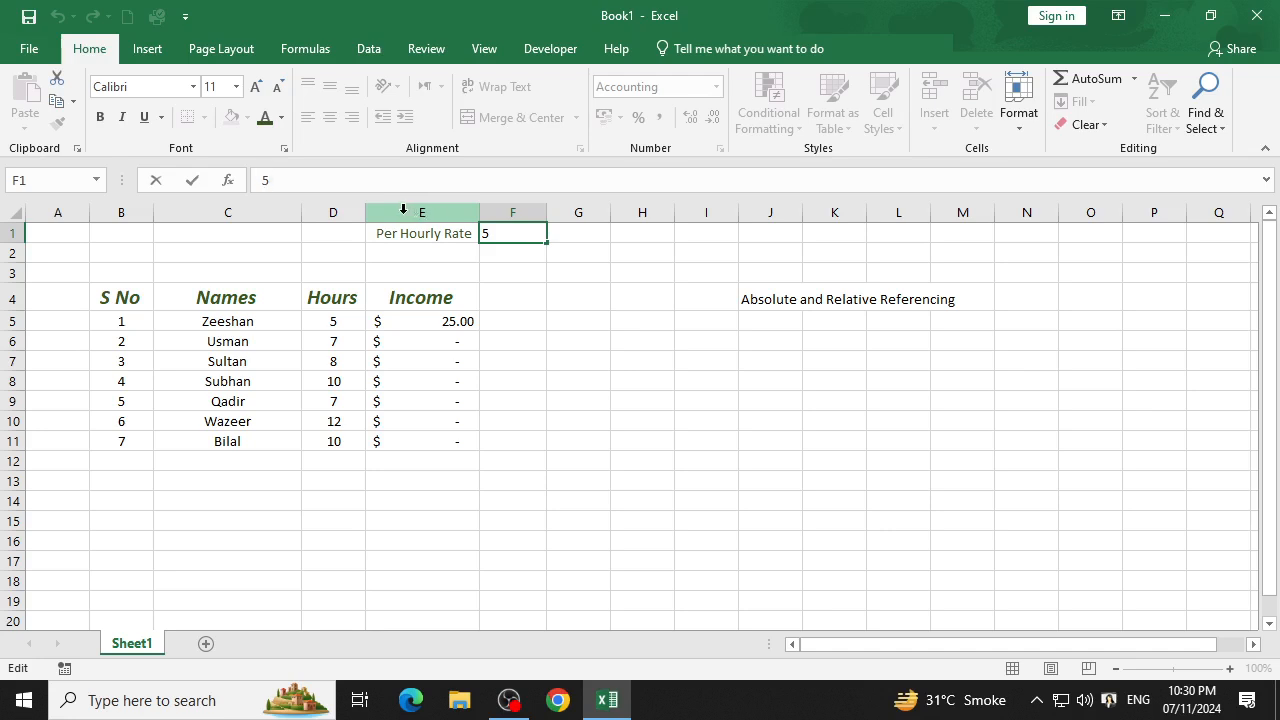
{"action": "key", "text": "BackSpace"}
{"action": "type", "text": "$F$1"}
{"action": "key", "text": "Return"}
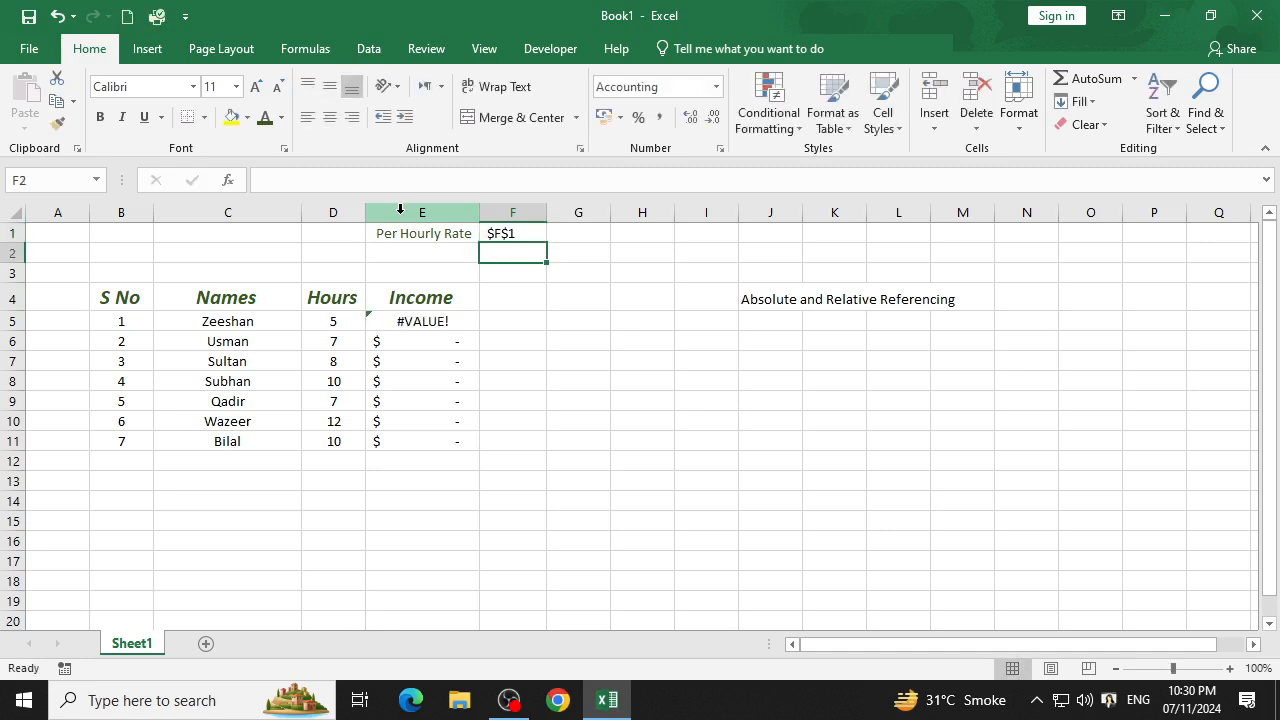
{"action": "key", "text": "ctrl+z"}
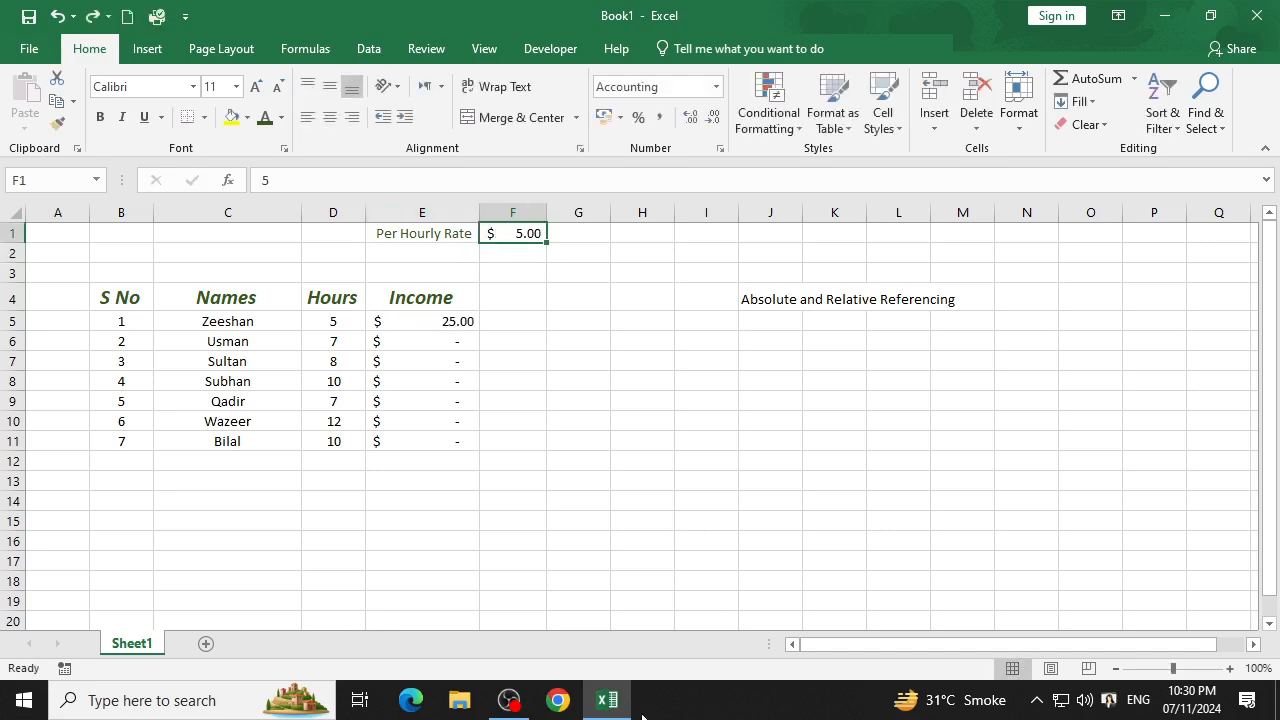
Switch to Chrome with an existing profile and search Google for "gcf excel".
{"action": "left_click", "coordinate": [558, 700]}
{"action": "scroll", "coordinate": [714, 371], "scroll_direction": "down", "scroll_amount": 5}
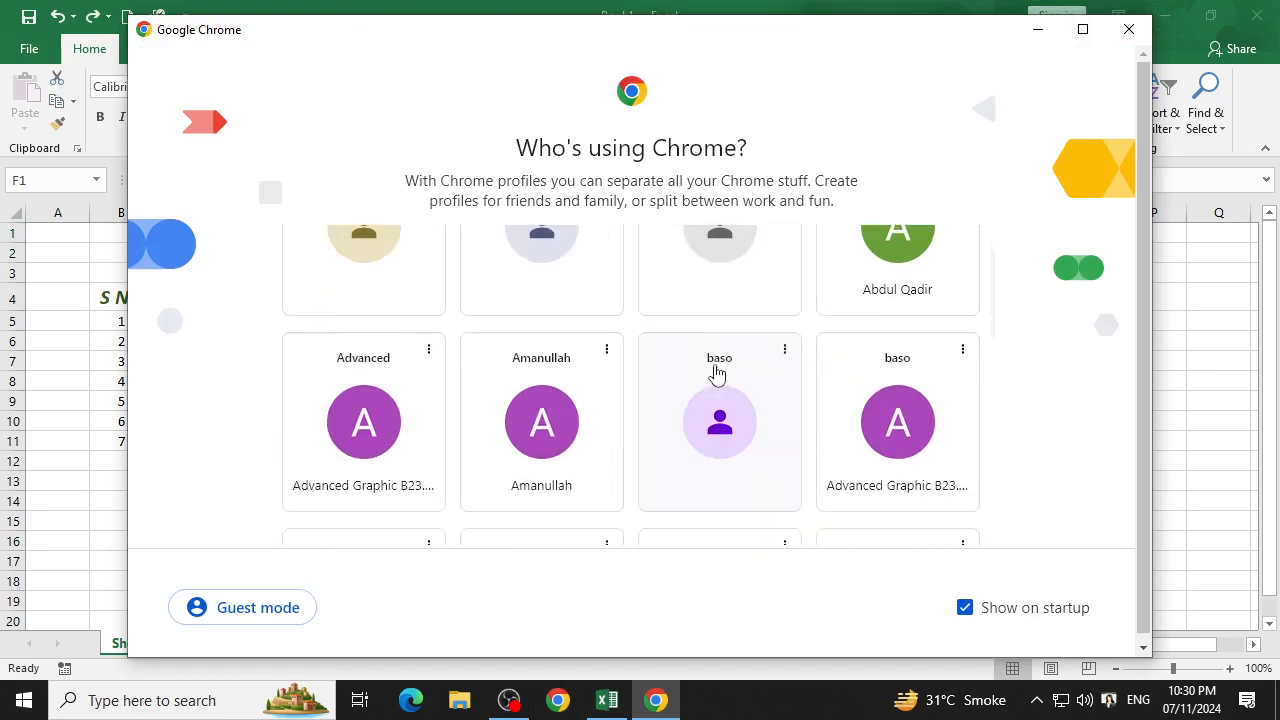
{"action": "left_click", "coordinate": [519, 388]}
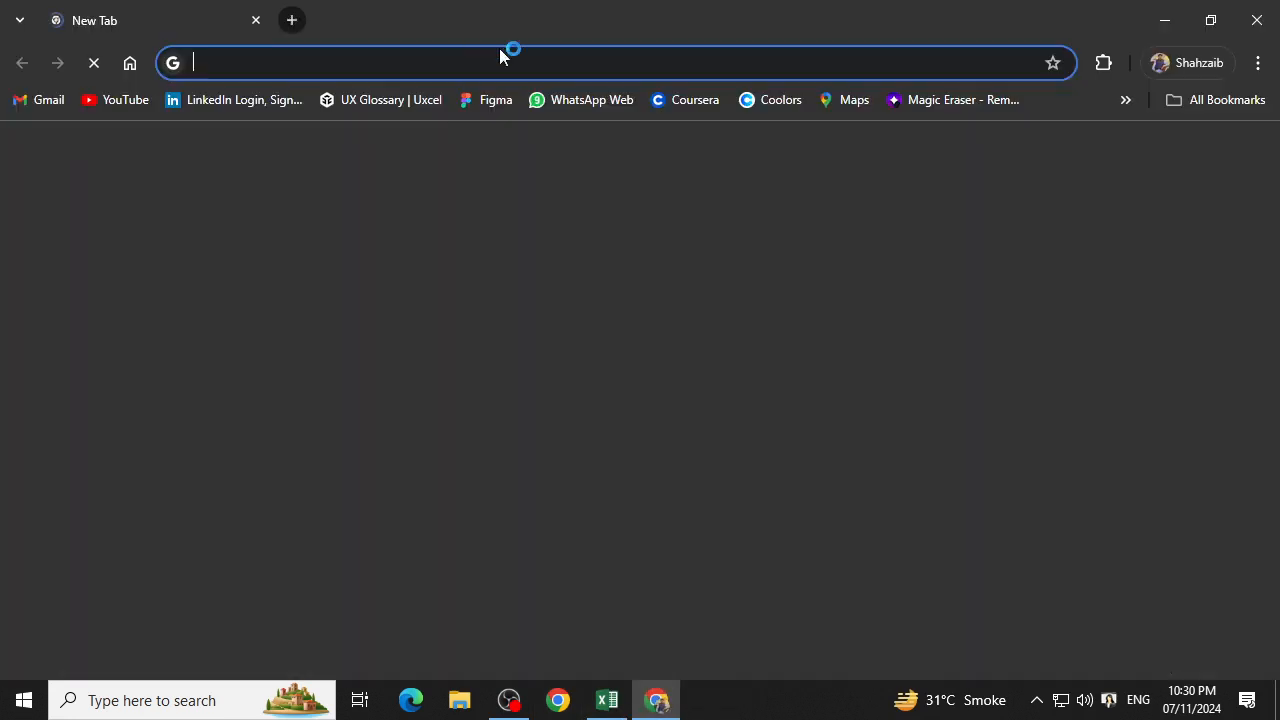
{"action": "left_click", "coordinate": [474, 57]}
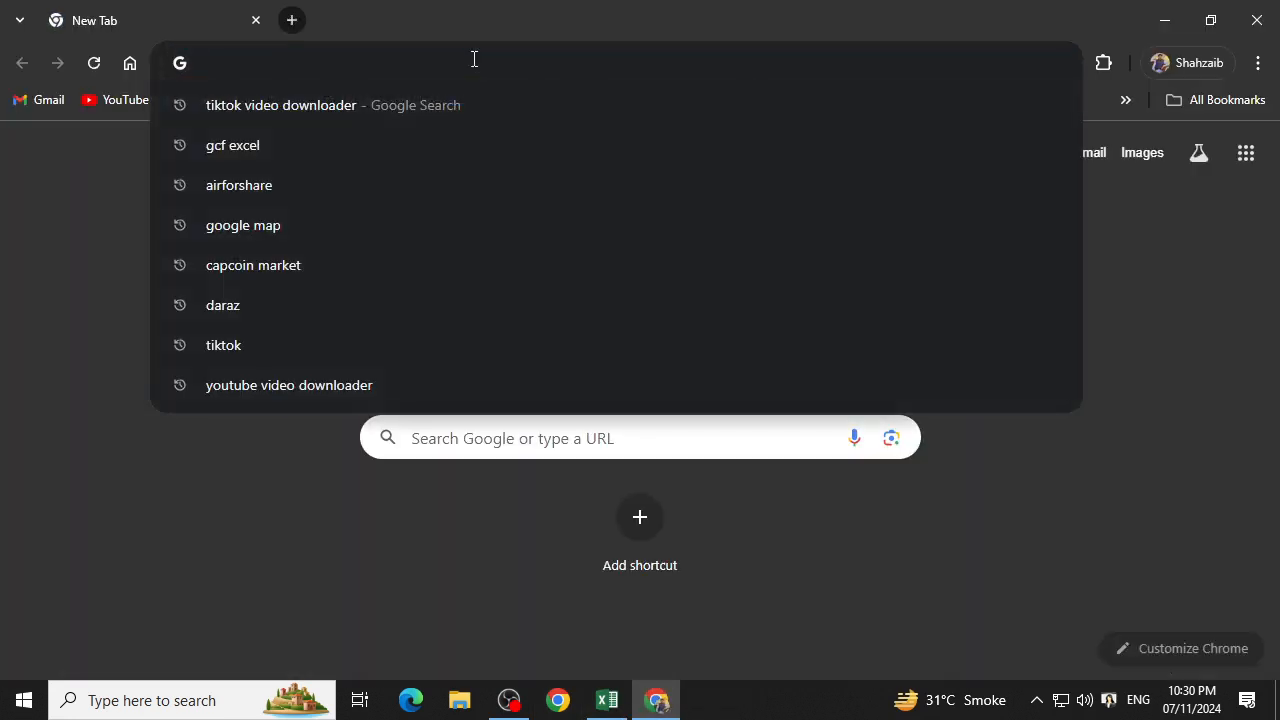
{"action": "type", "text": "gcf excel"}
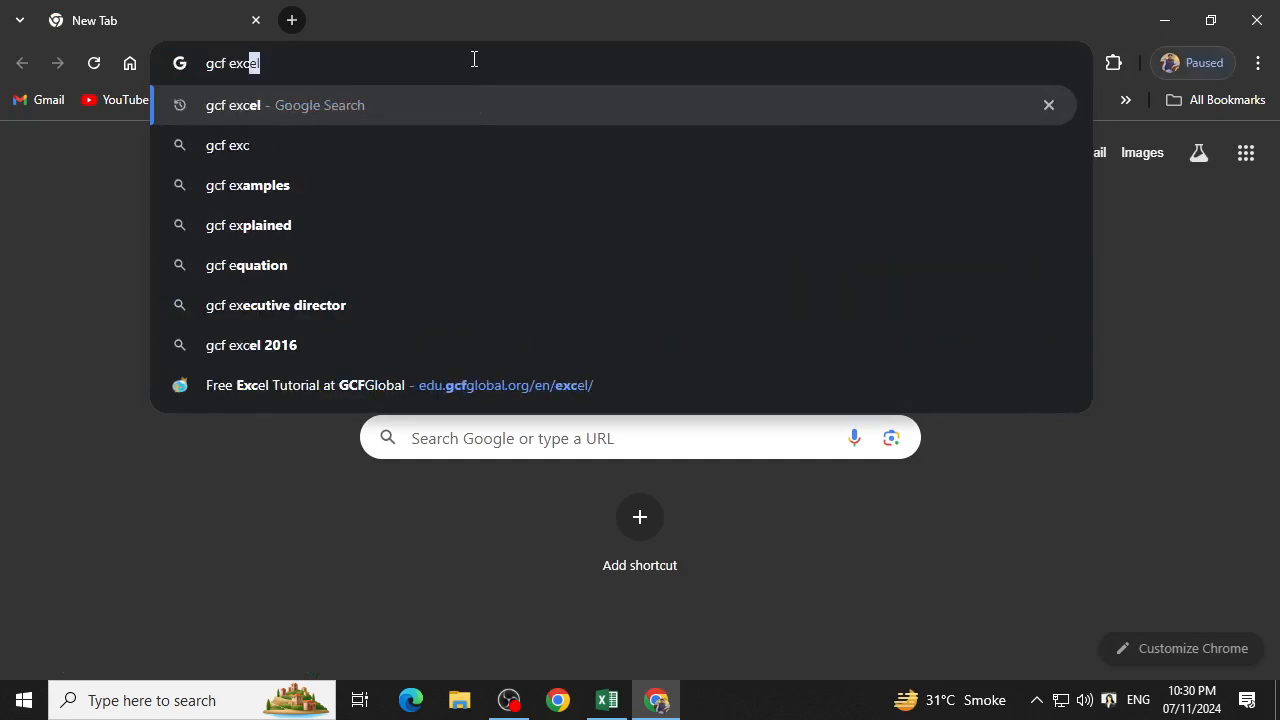
{"action": "key", "text": "Return"}
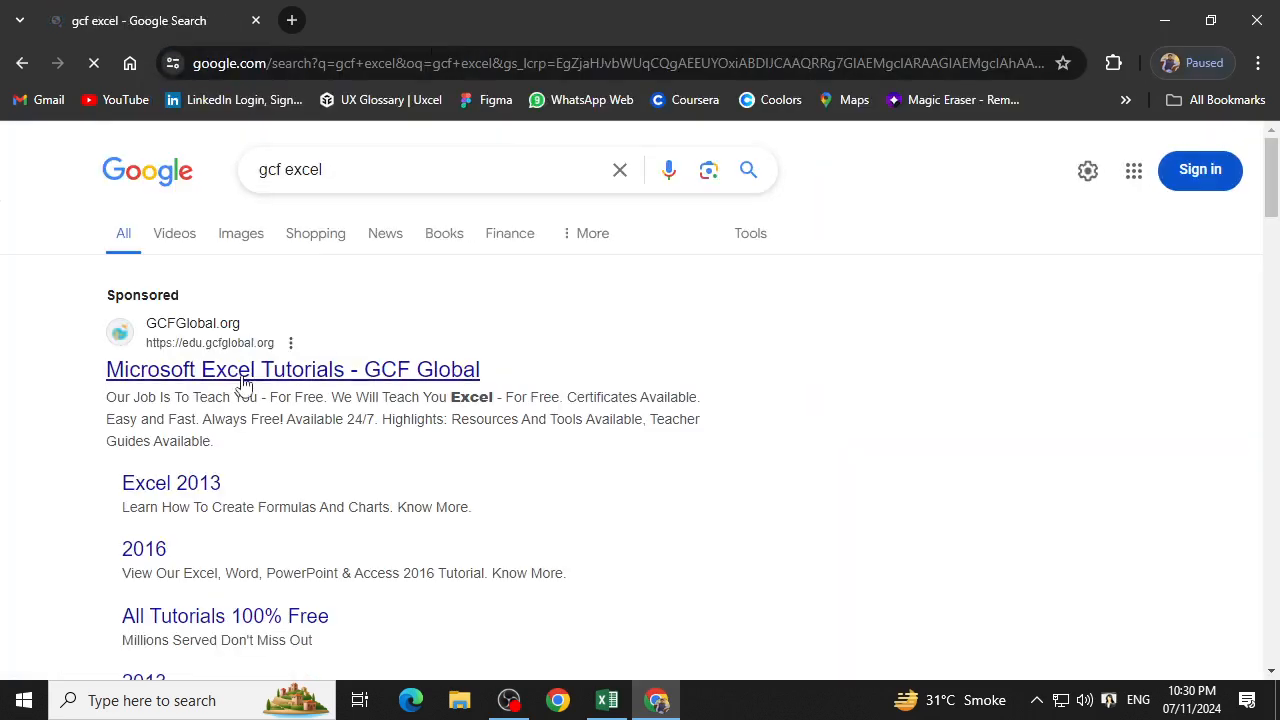
Open the GCF Global Microsoft Excel Tutorials result and go to its general Excel tutorial.
{"action": "left_click", "coordinate": [243, 368]}
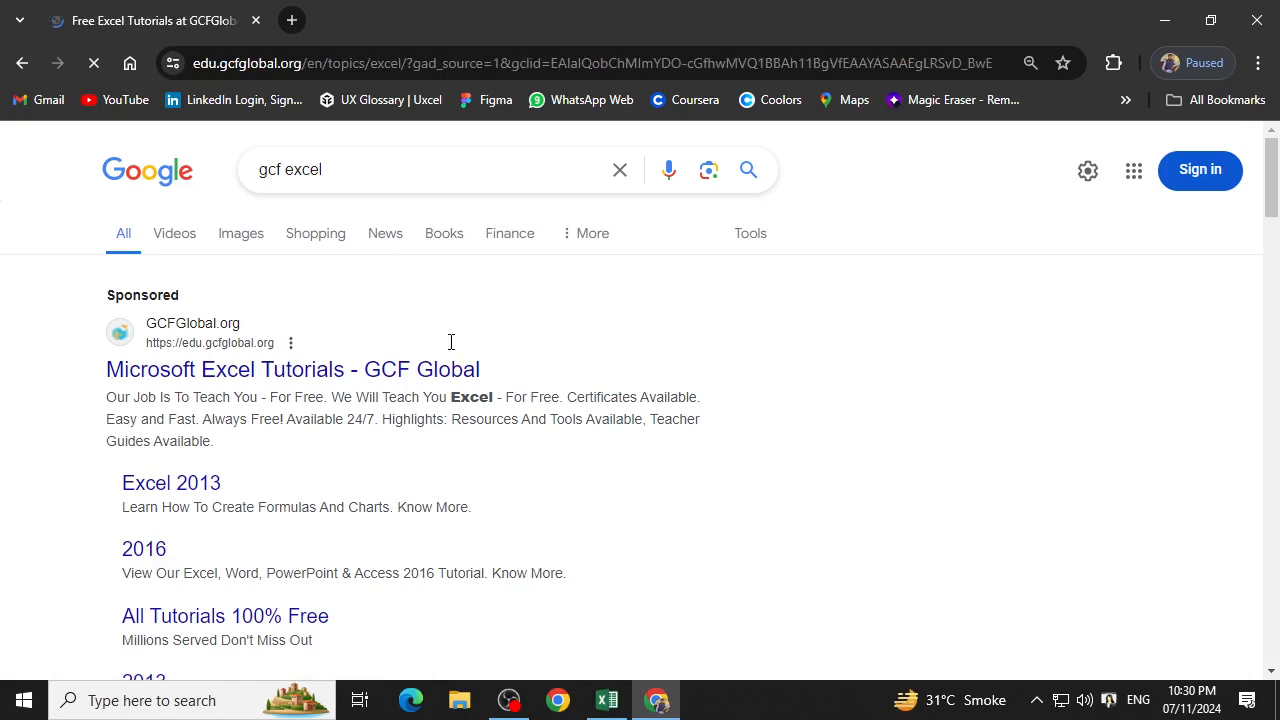
{"action": "scroll", "coordinate": [451, 342], "scroll_direction": "down", "scroll_amount": 4}
{"action": "scroll", "coordinate": [726, 349], "scroll_direction": "up", "scroll_amount": 2}
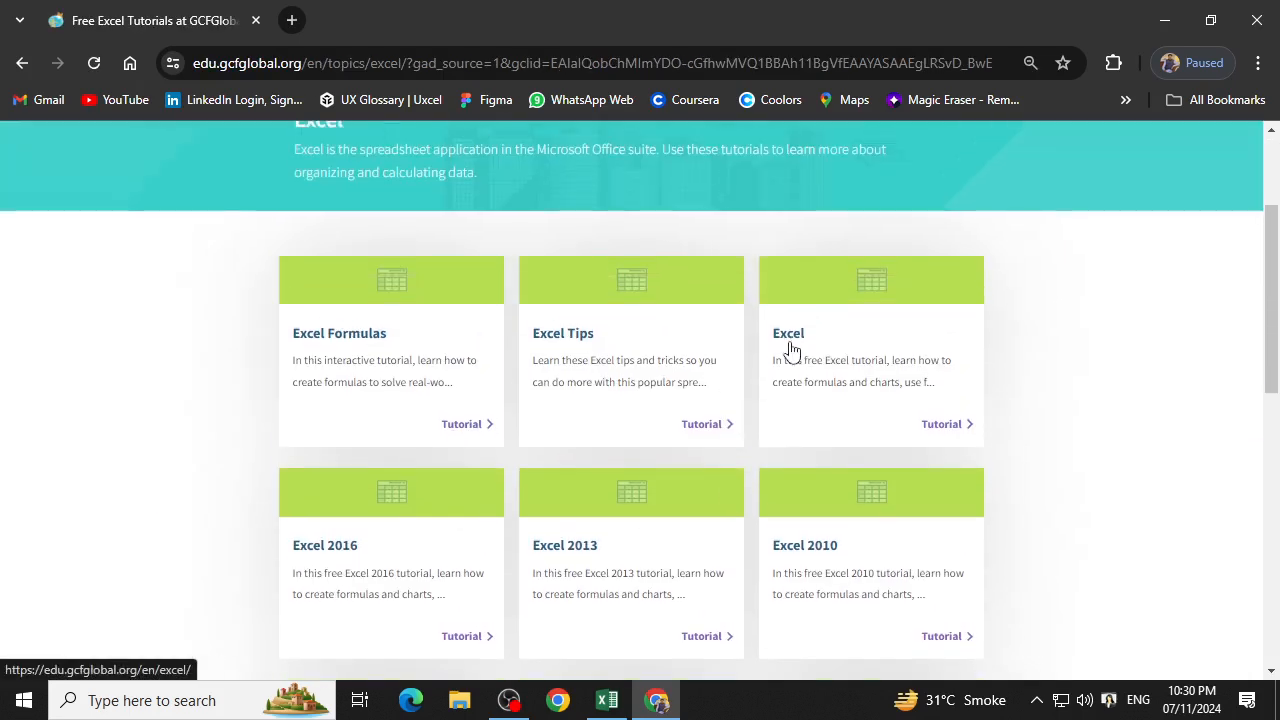
{"action": "left_click", "coordinate": [789, 347]}
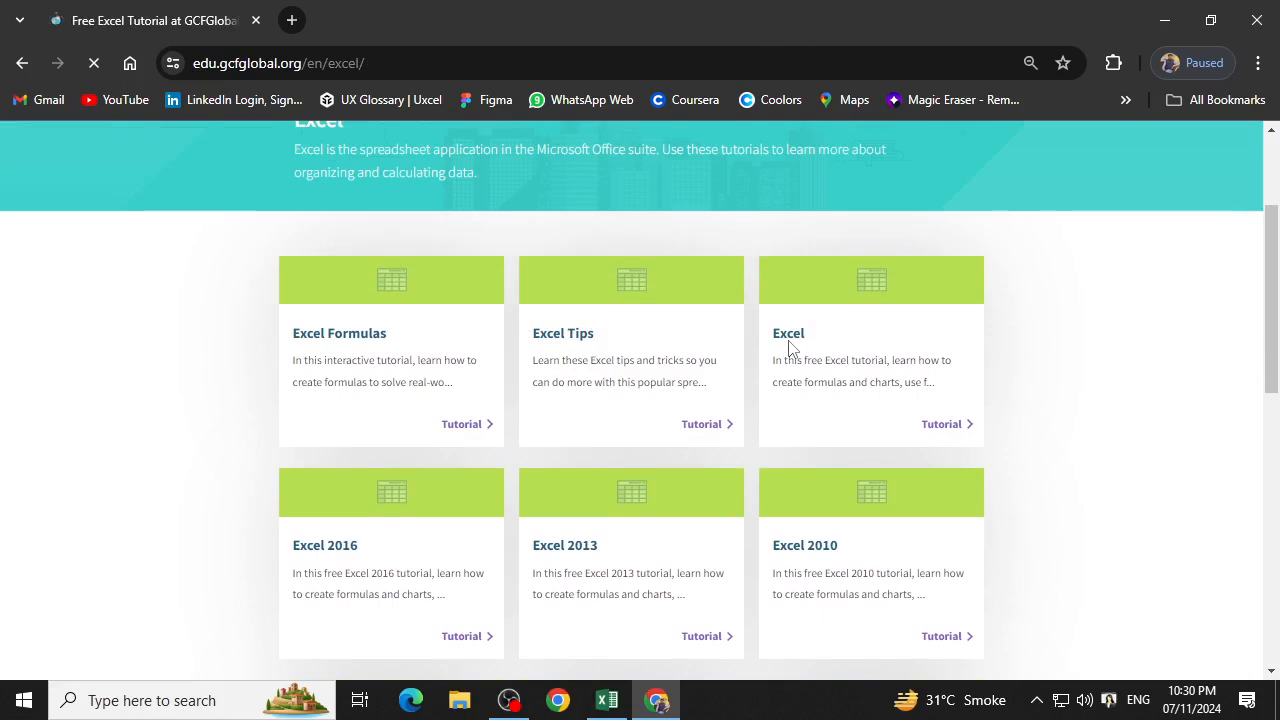
Open the "Relative and Absolute Cell References" lesson in a new browser tab and switch to it.
{"action": "scroll", "coordinate": [470, 413], "scroll_direction": "down", "scroll_amount": 12}
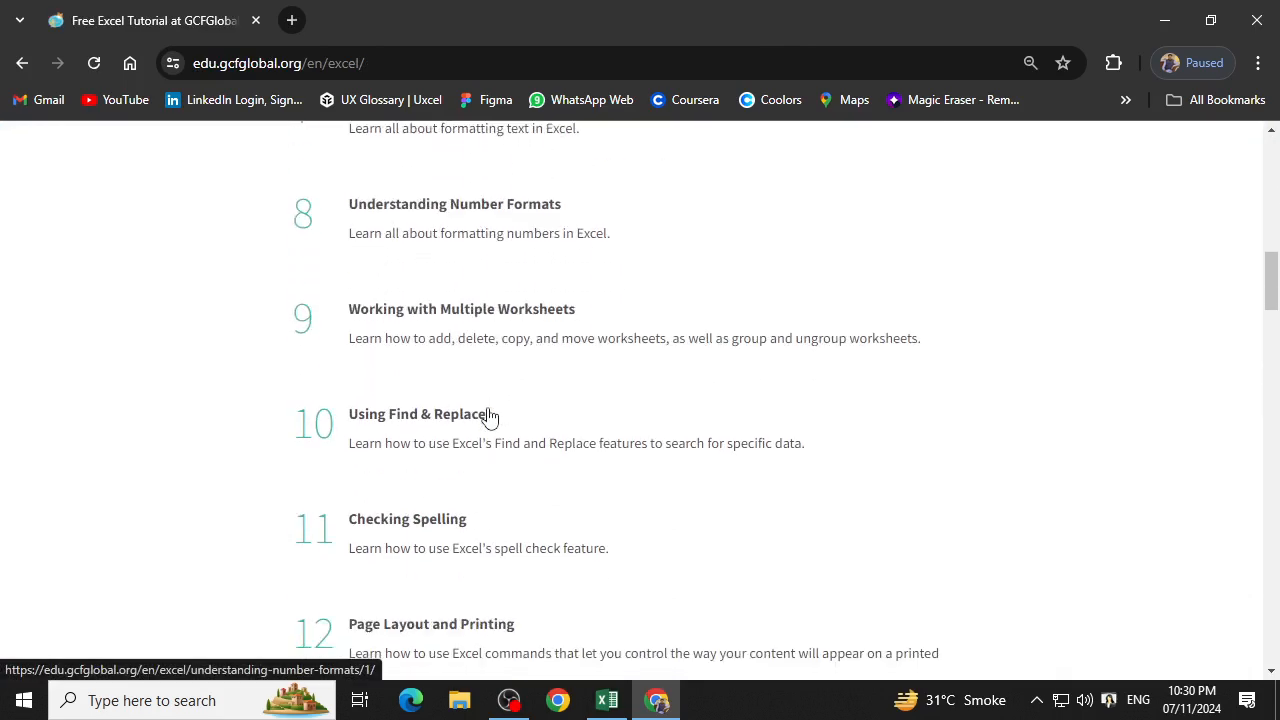
{"action": "scroll", "coordinate": [484, 407], "scroll_direction": "down", "scroll_amount": 4}
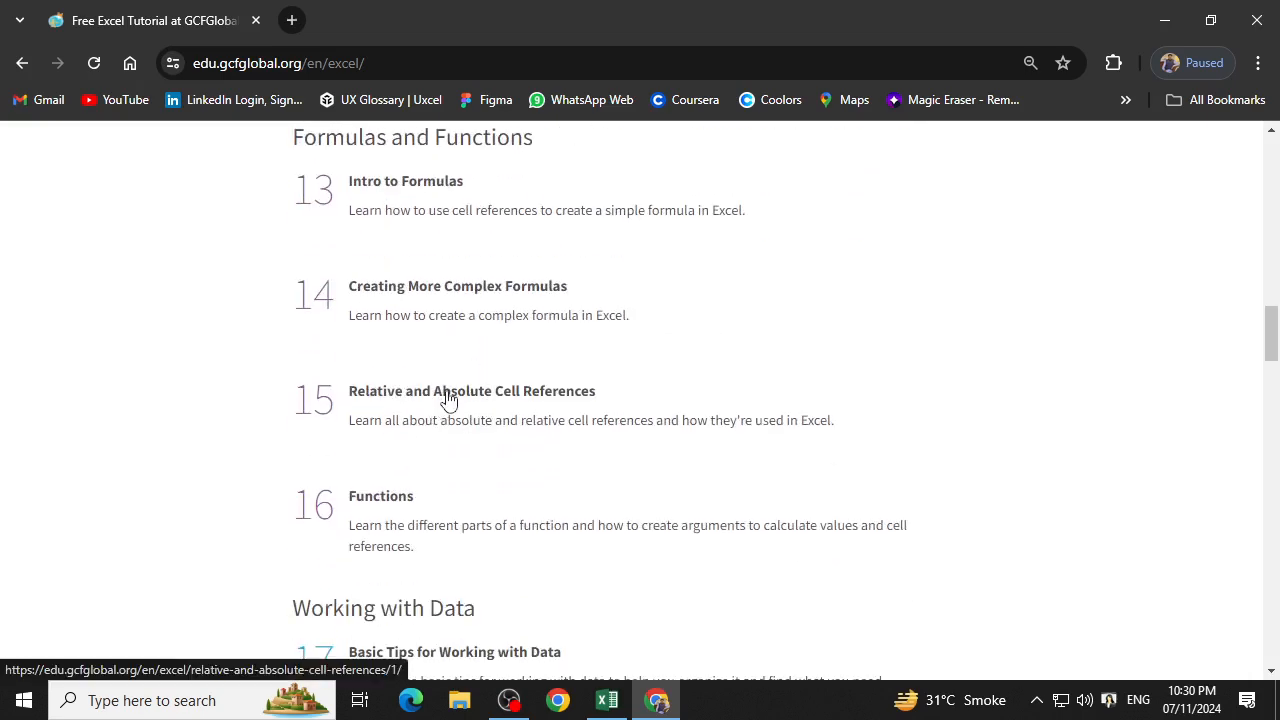
{"action": "right_click", "coordinate": [447, 399]}
{"action": "left_click", "coordinate": [480, 409]}
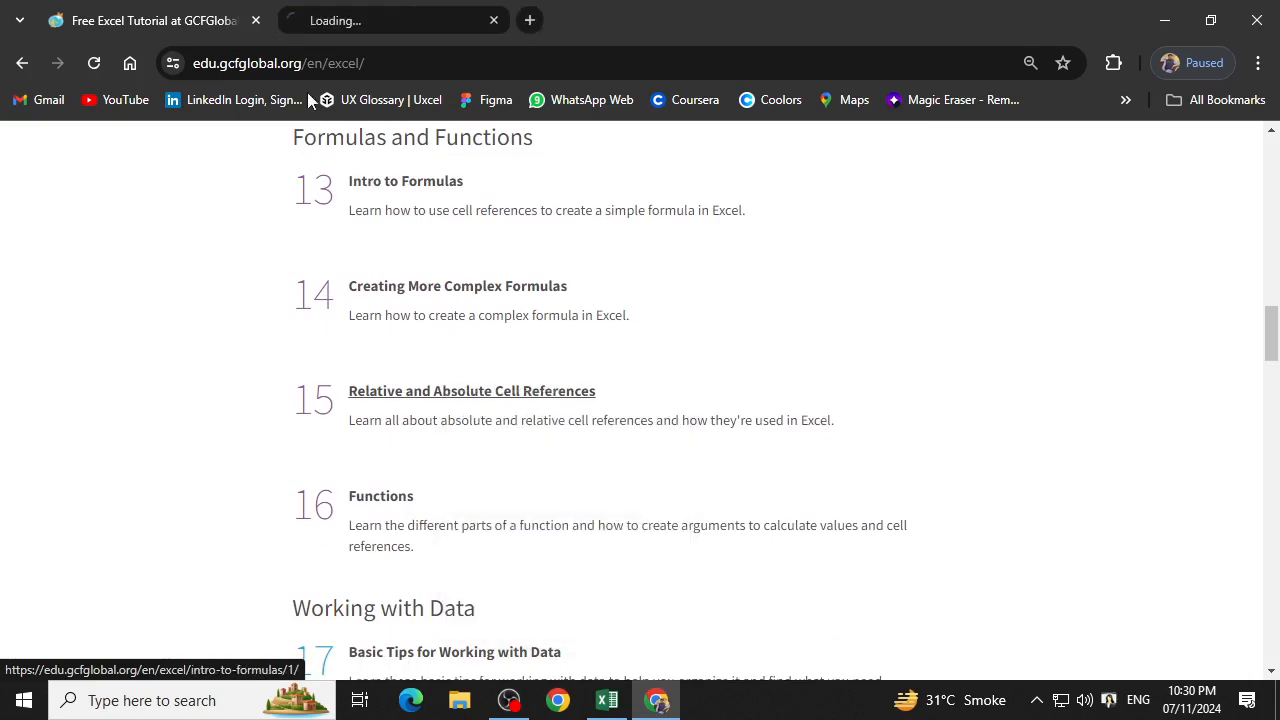
{"action": "left_click", "coordinate": [344, 24]}
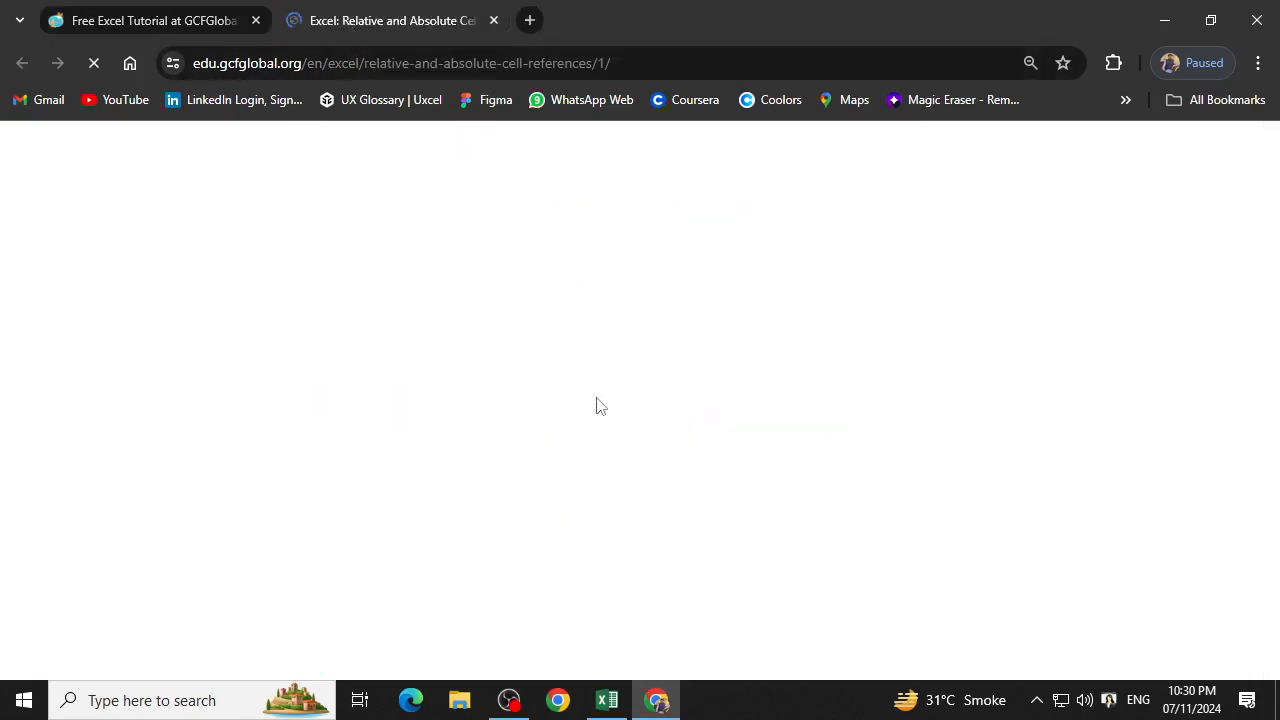
Read through the lesson's sections on relative references, absolute reference formats and copying a formula with an absolute reference.
{"action": "scroll", "coordinate": [597, 396], "scroll_direction": "down", "scroll_amount": 13}
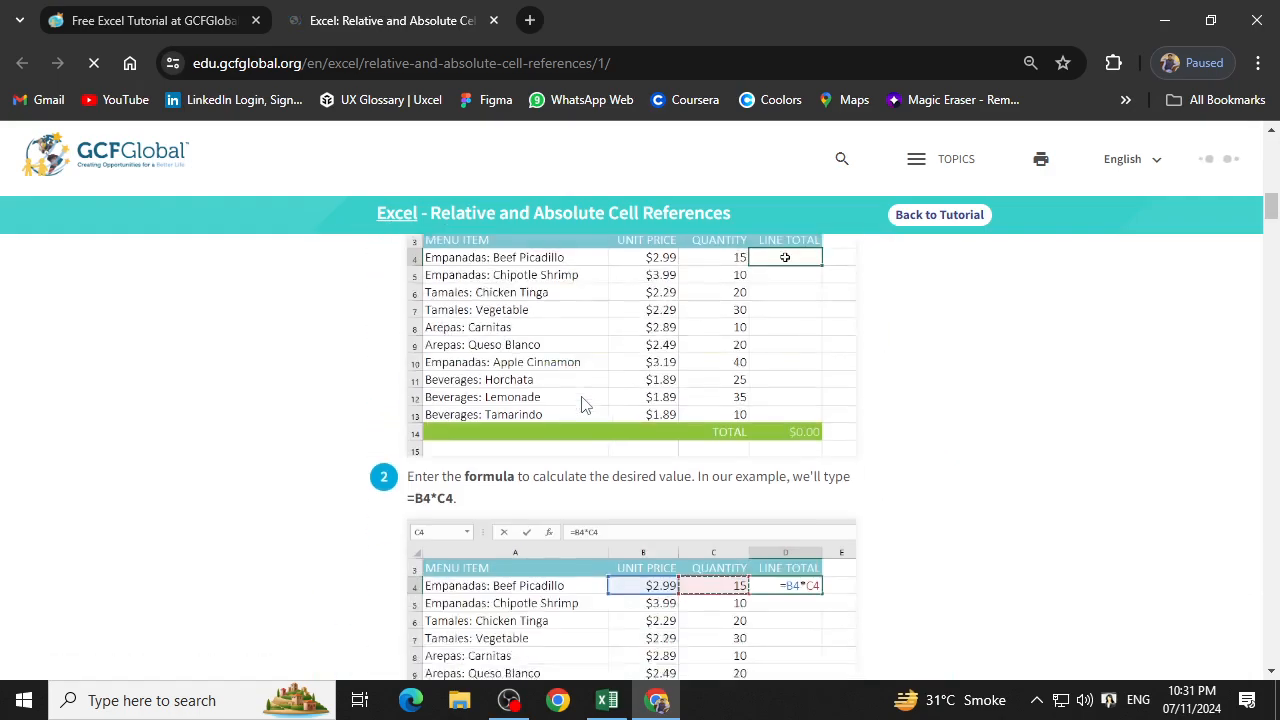
{"action": "scroll", "coordinate": [584, 404], "scroll_direction": "up", "scroll_amount": 2}
{"action": "scroll", "coordinate": [581, 396], "scroll_direction": "down", "scroll_amount": 13}
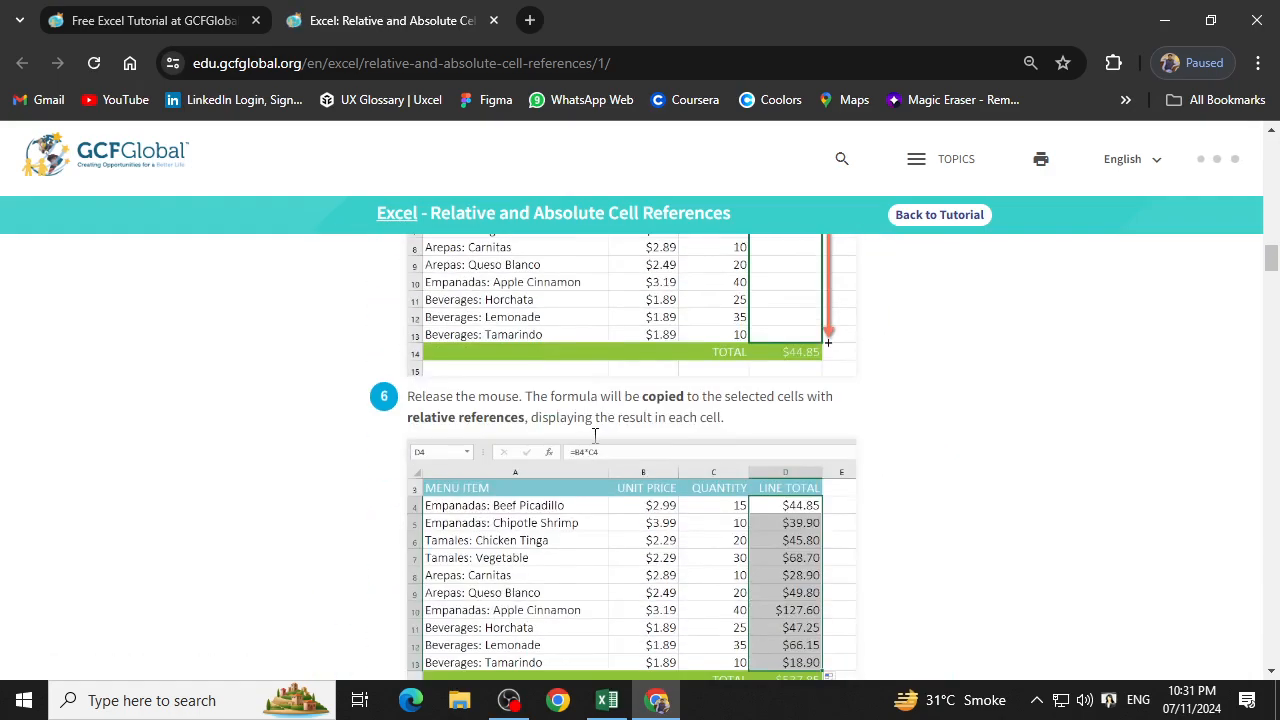
{"action": "scroll", "coordinate": [595, 437], "scroll_direction": "down", "scroll_amount": 10}
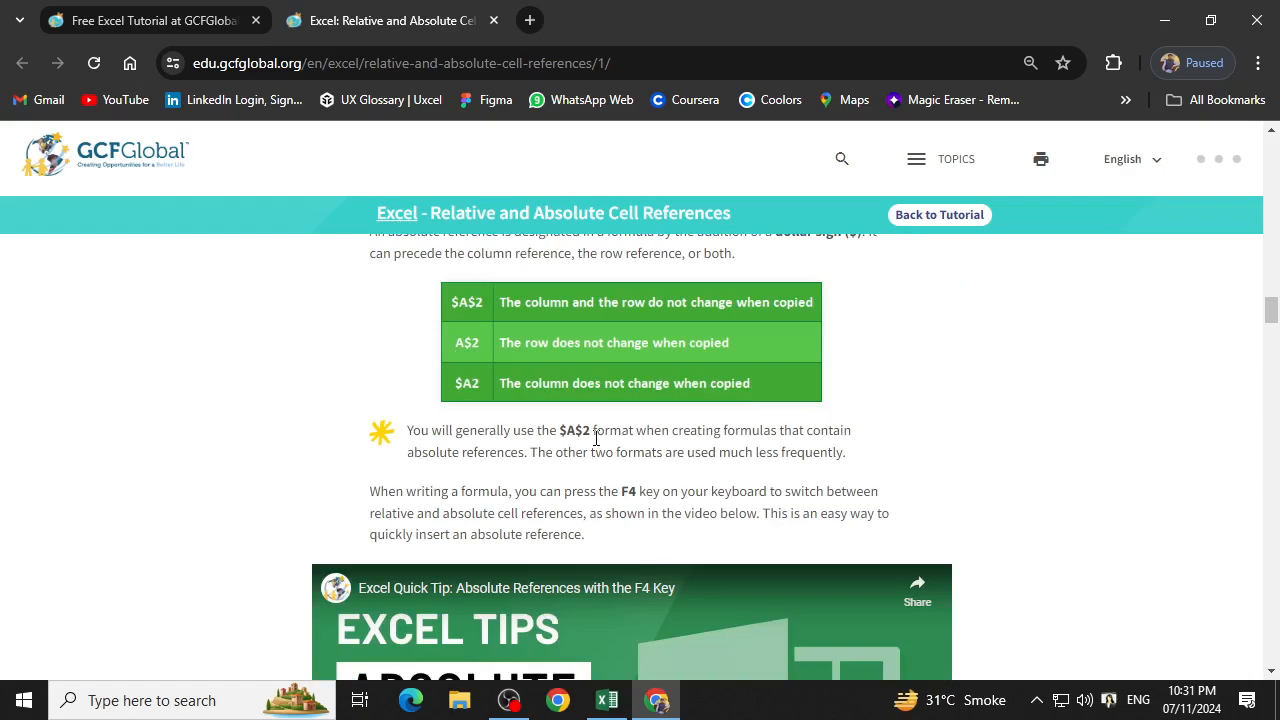
{"action": "scroll", "coordinate": [596, 437], "scroll_direction": "up", "scroll_amount": 5}
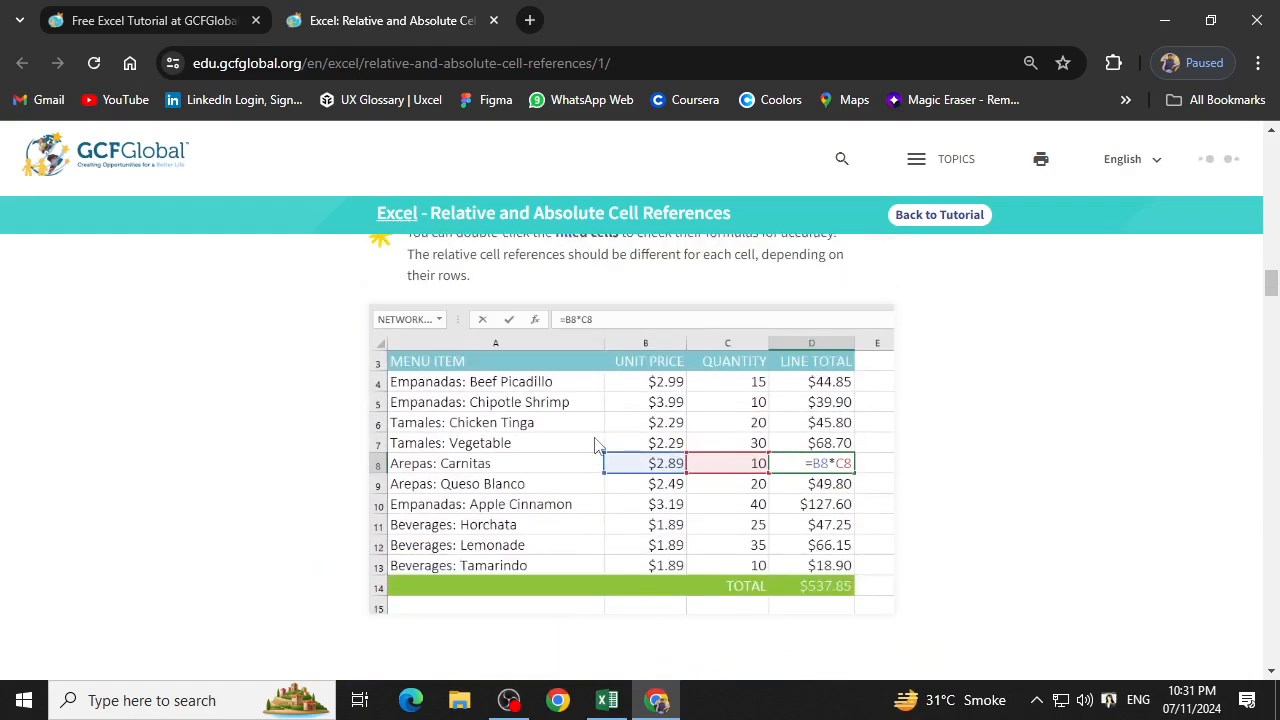
{"action": "scroll", "coordinate": [594, 445], "scroll_direction": "down", "scroll_amount": 6}
{"action": "scroll", "coordinate": [594, 445], "scroll_direction": "down", "scroll_amount": 12}
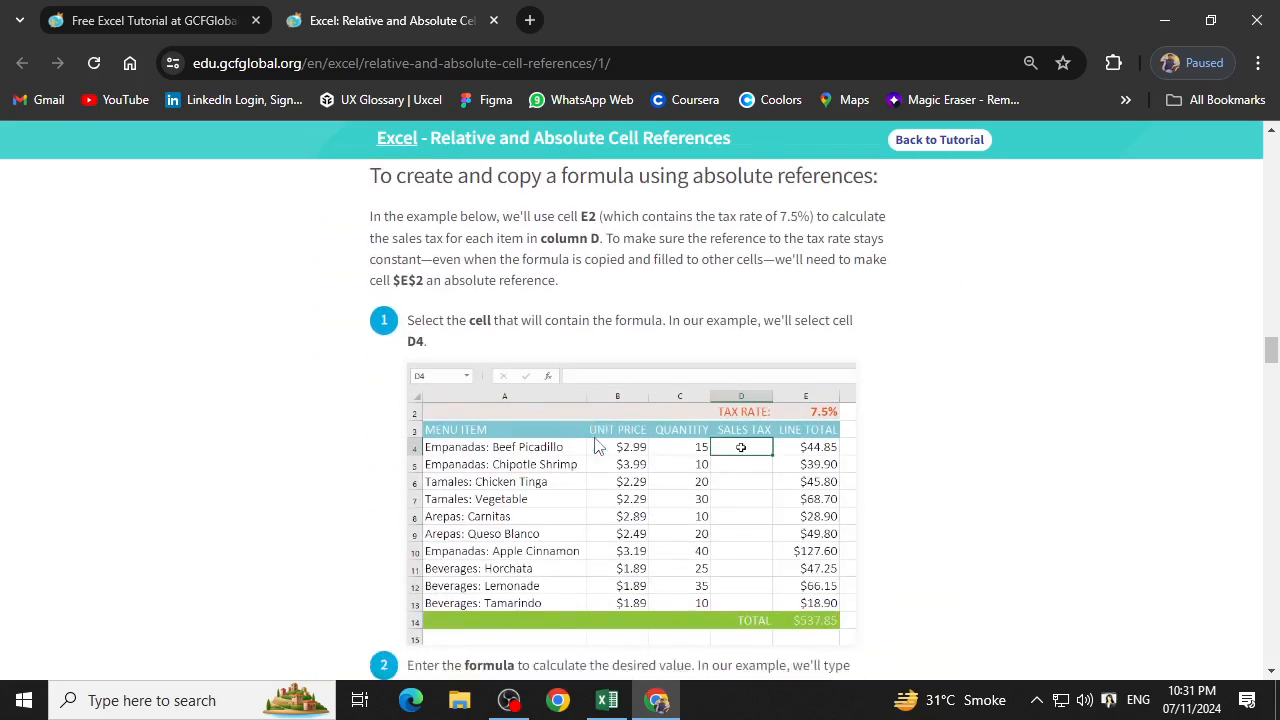
{"action": "scroll", "coordinate": [729, 405], "scroll_direction": "down", "scroll_amount": 4}
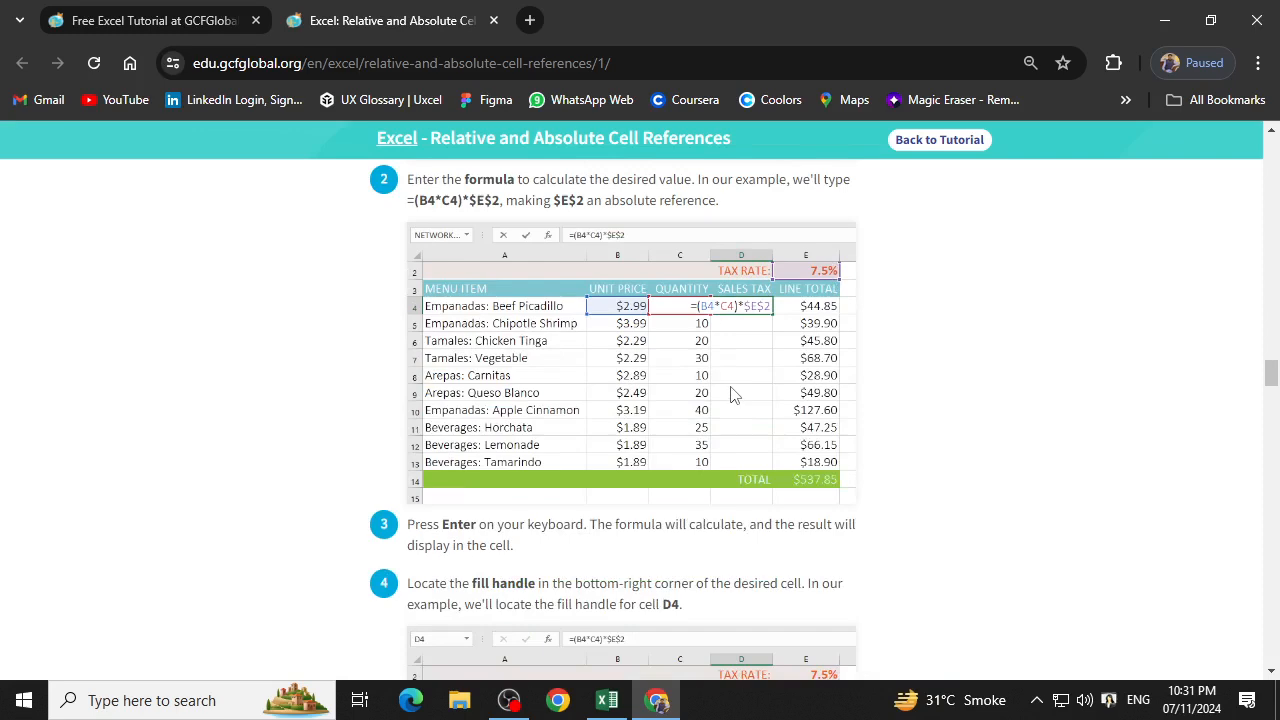
Return to the Excel workbook and change the income formula in E5 to =D5*$F$1.
{"action": "left_click", "coordinate": [1150, 30]}
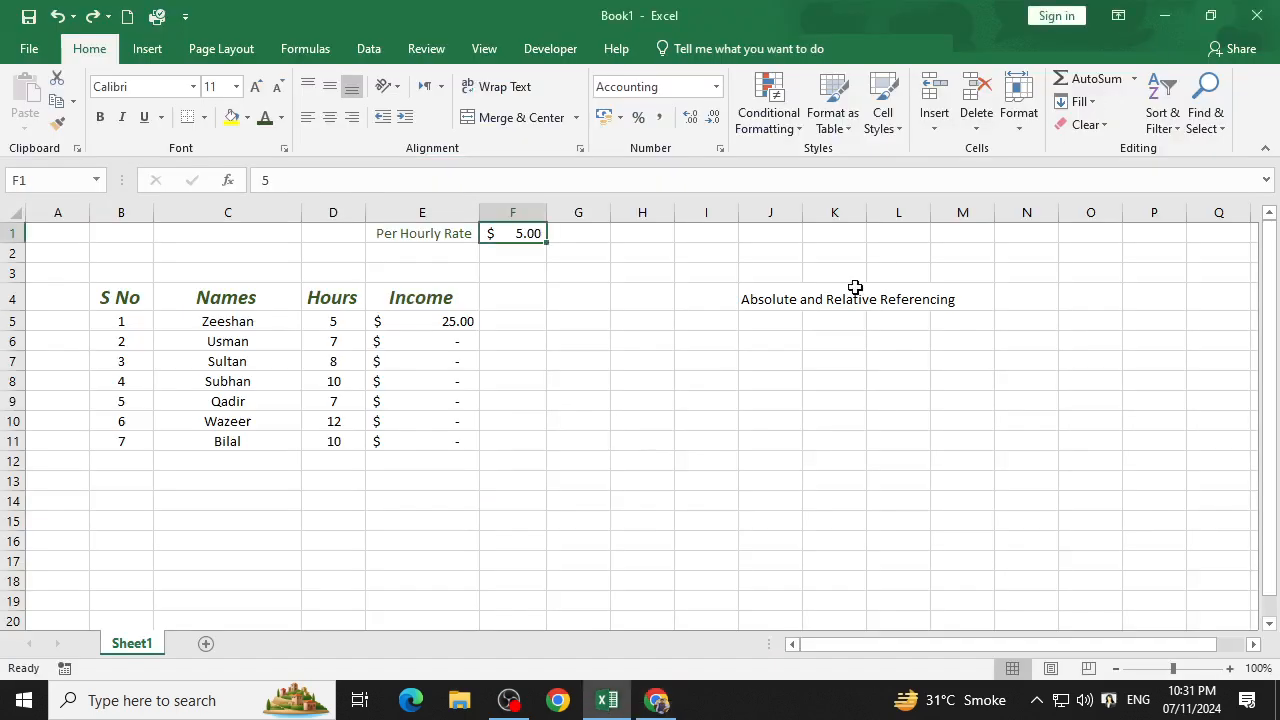
{"action": "double_click", "coordinate": [403, 318]}
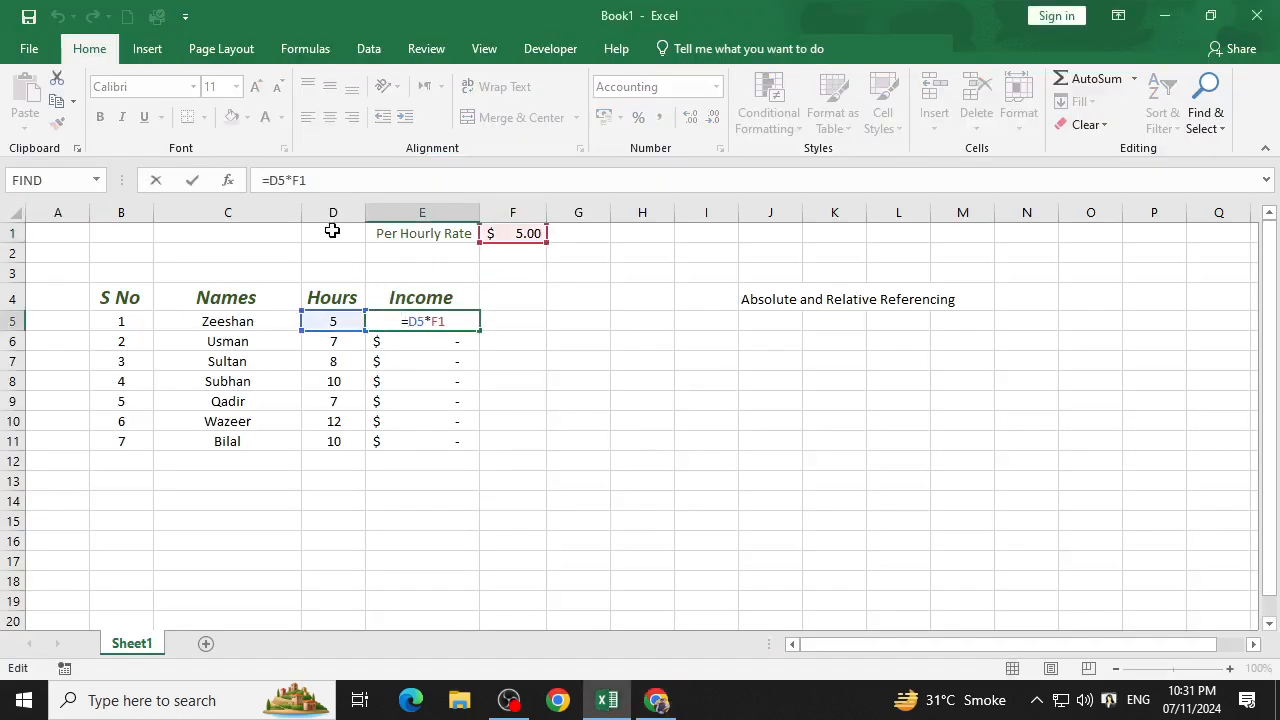
{"action": "left_click", "coordinate": [318, 180]}
{"action": "key", "text": "BackSpace"}
{"action": "key", "text": "BackSpace"}
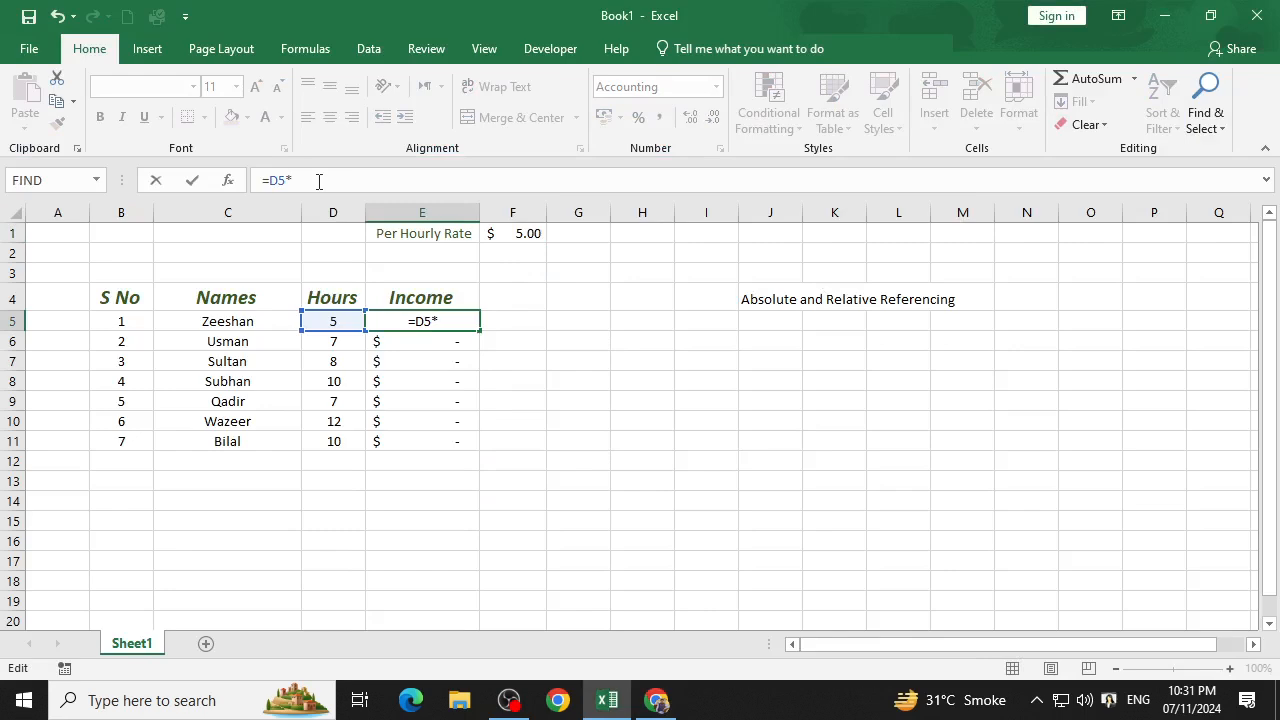
{"action": "type", "text": "$F$1"}
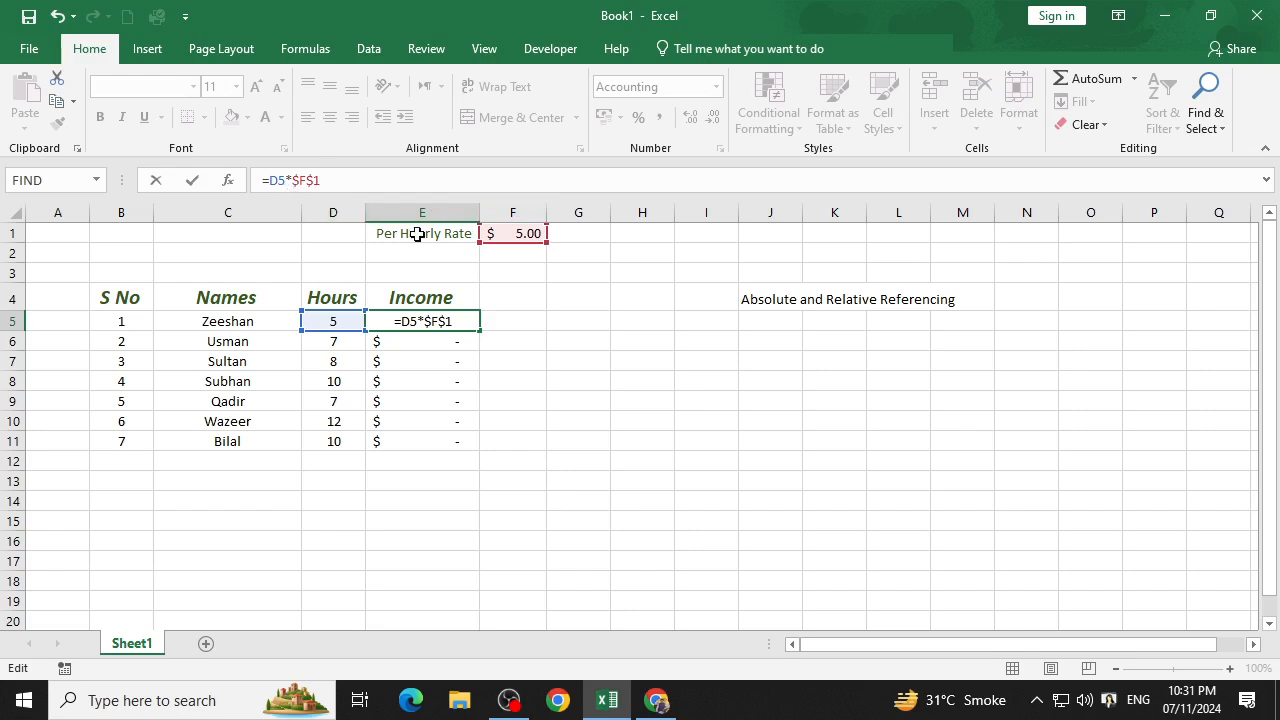
{"action": "key", "text": "ctrl+Return"}
{"action": "key", "text": "Return"}
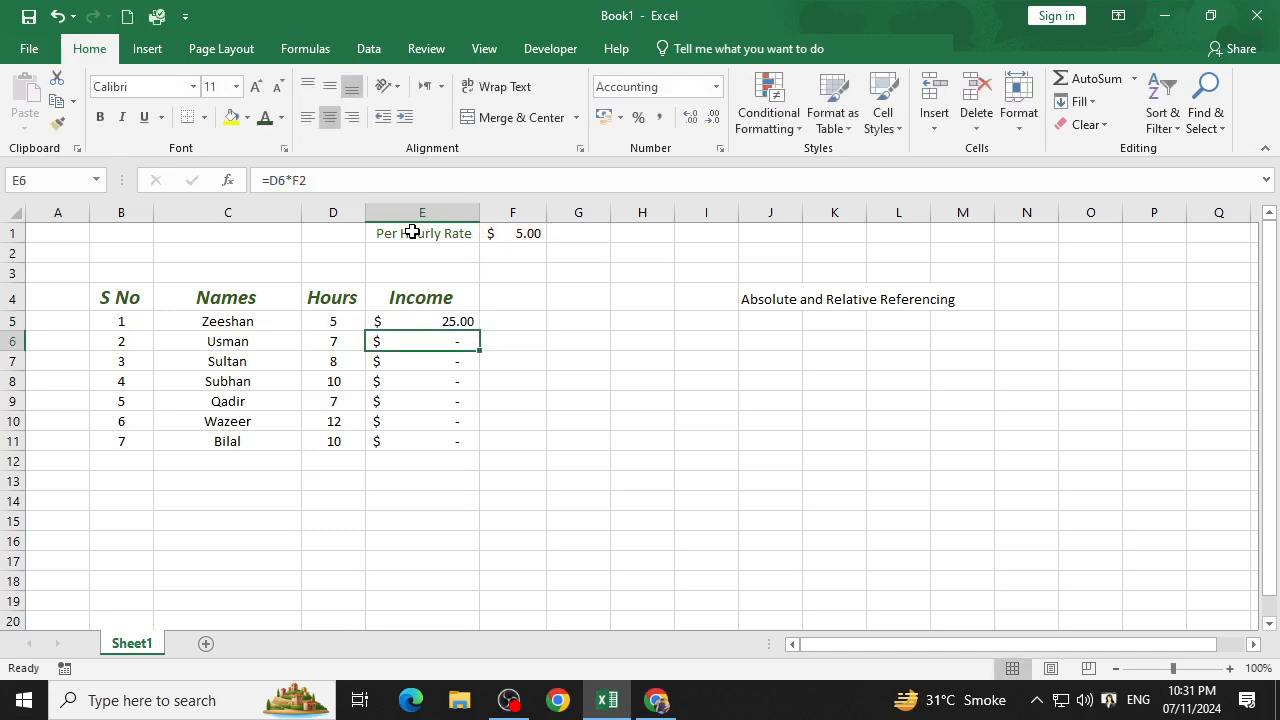
Clear the old income formulas in E6:E11 and fill the E5 formula down through E11.
{"action": "left_click", "coordinate": [449, 311]}
{"action": "left_click", "coordinate": [449, 342]}
{"action": "left_click_drag", "start_coordinate": [440, 341], "coordinate": [466, 448]}
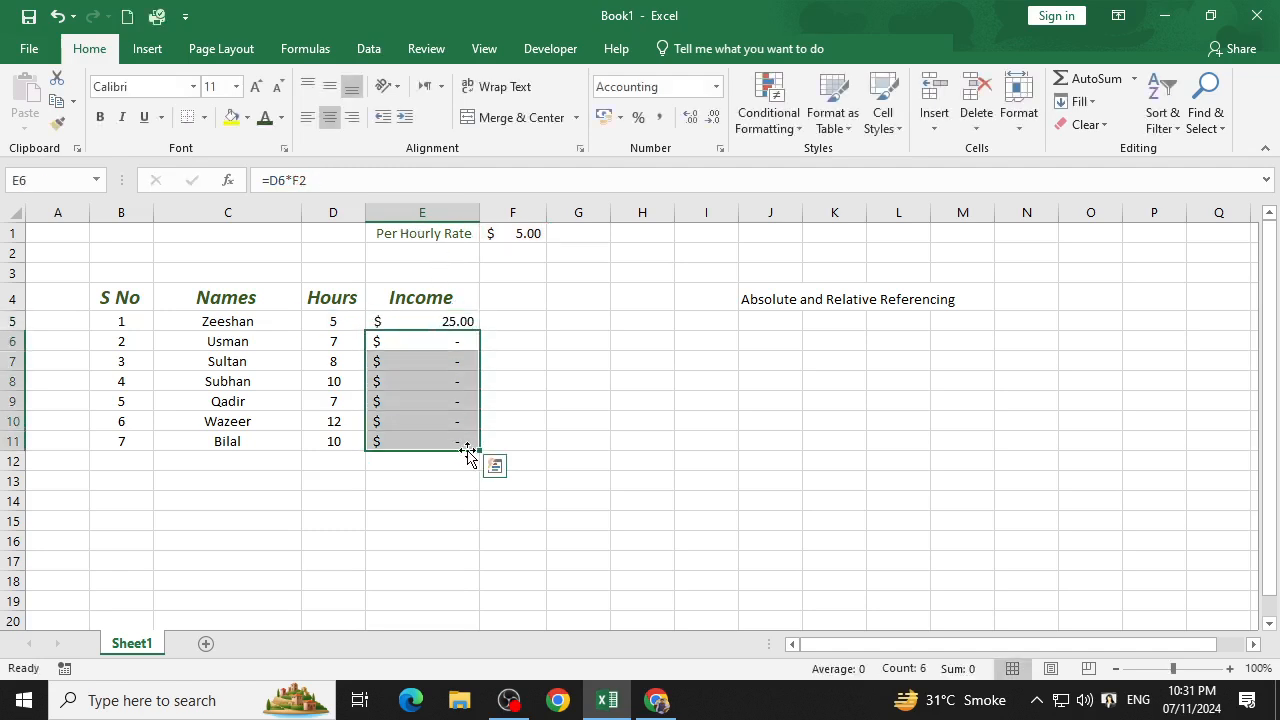
{"action": "key", "text": "Delete"}
{"action": "left_click", "coordinate": [452, 323]}
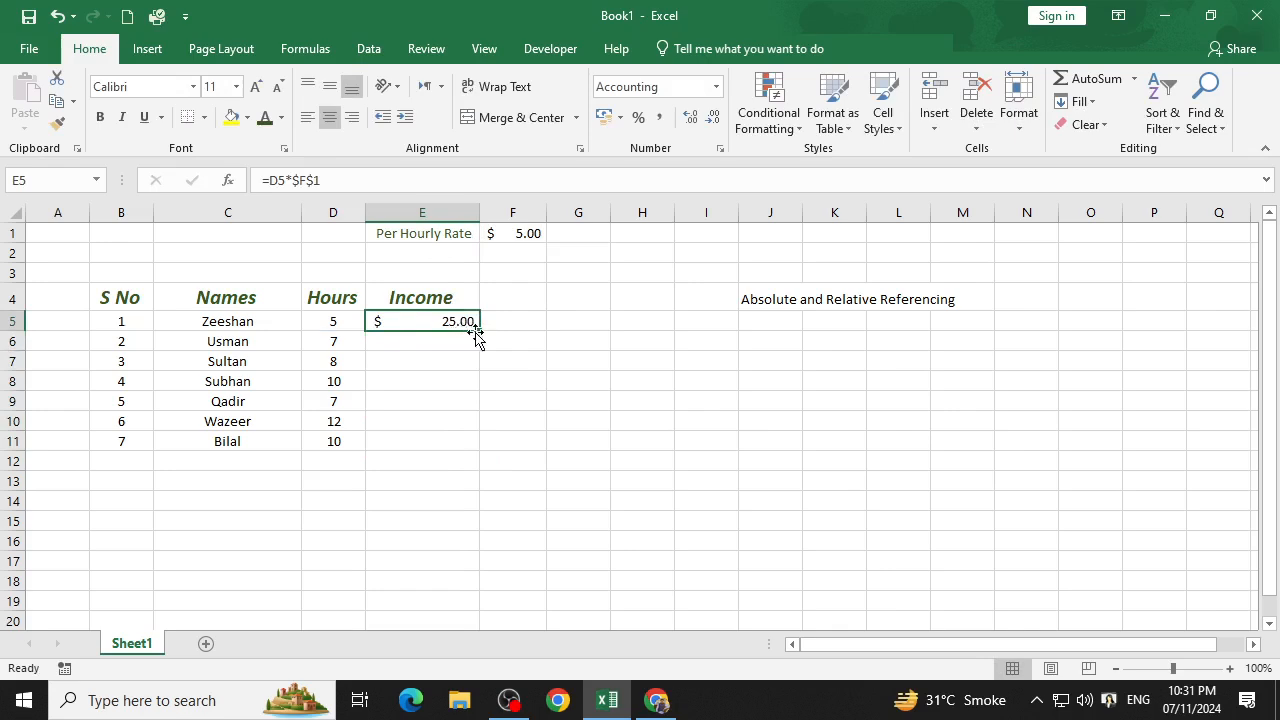
{"action": "left_click_drag", "start_coordinate": [479, 331], "coordinate": [486, 449]}
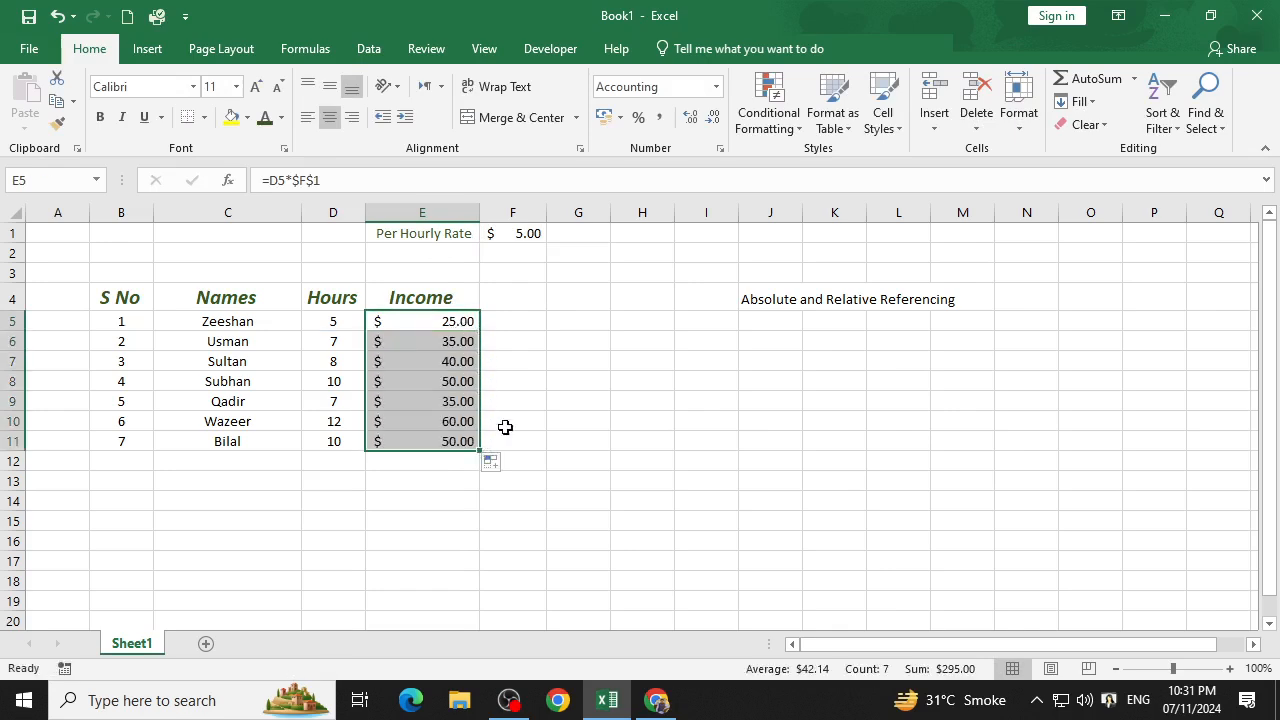
Clear the copied income formulas in E6:E11 and remove the absolute-reference formula from E5.
{"action": "left_click", "coordinate": [563, 377]}
{"action": "left_click_drag", "start_coordinate": [437, 345], "coordinate": [437, 443]}
{"action": "key", "text": "Delete"}
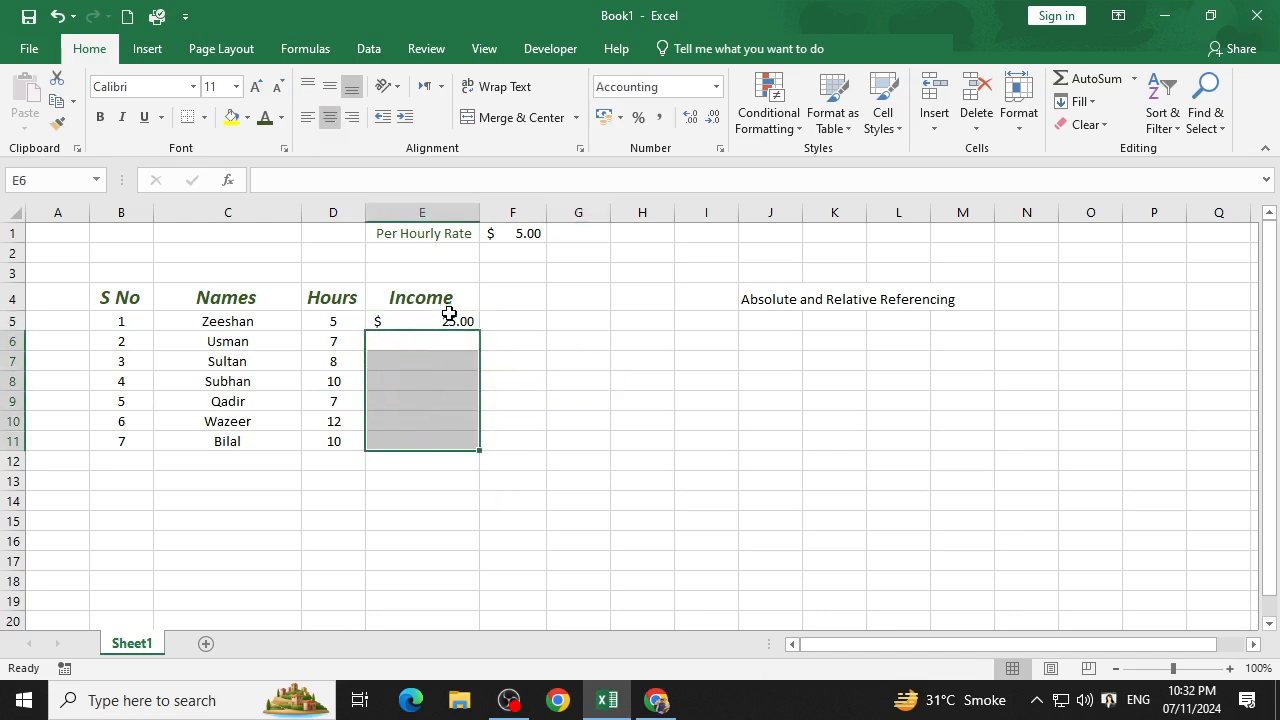
{"action": "double_click", "coordinate": [449, 316]}
{"action": "left_click", "coordinate": [352, 180]}
{"action": "key", "text": "BackSpace"}
{"action": "key", "text": "BackSpace"}
{"action": "key", "text": "BackSpace"}
{"action": "key", "text": "BackSpace"}
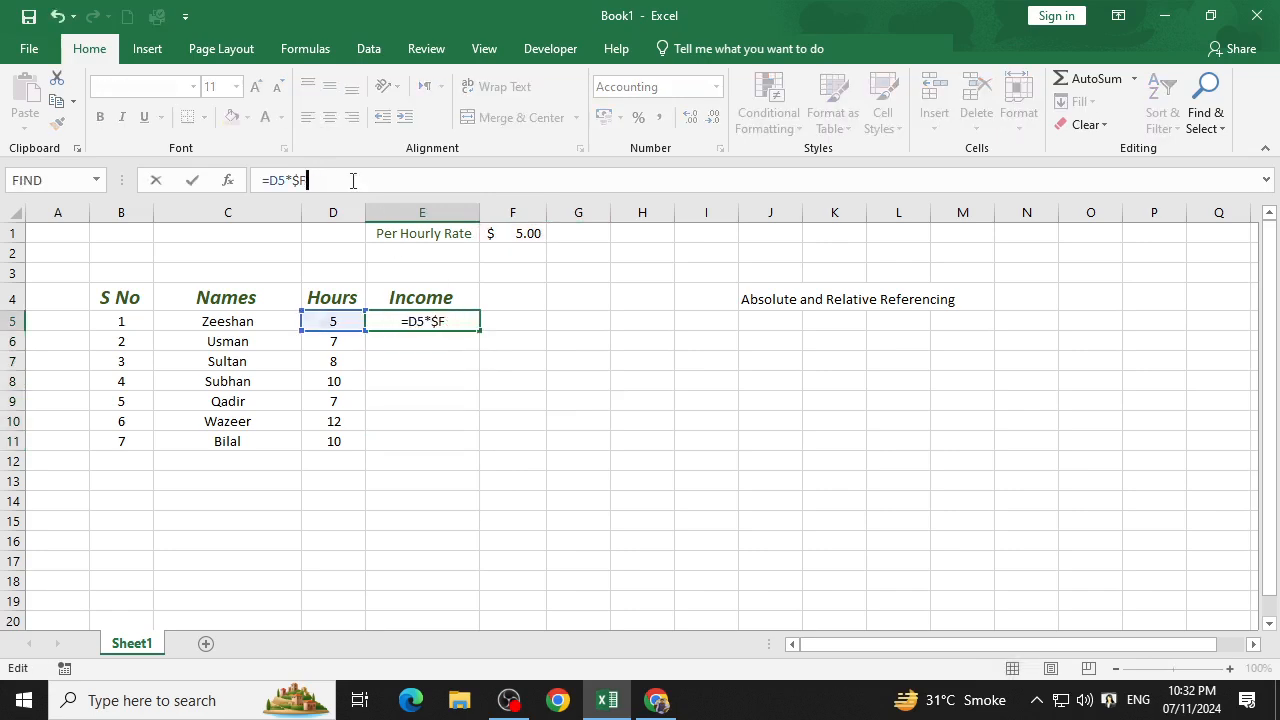
{"action": "key", "text": "BackSpace"}
{"action": "key", "text": "BackSpace"}
{"action": "key", "text": "BackSpace"}
{"action": "key", "text": "BackSpace"}
{"action": "left_click", "coordinate": [660, 421]}
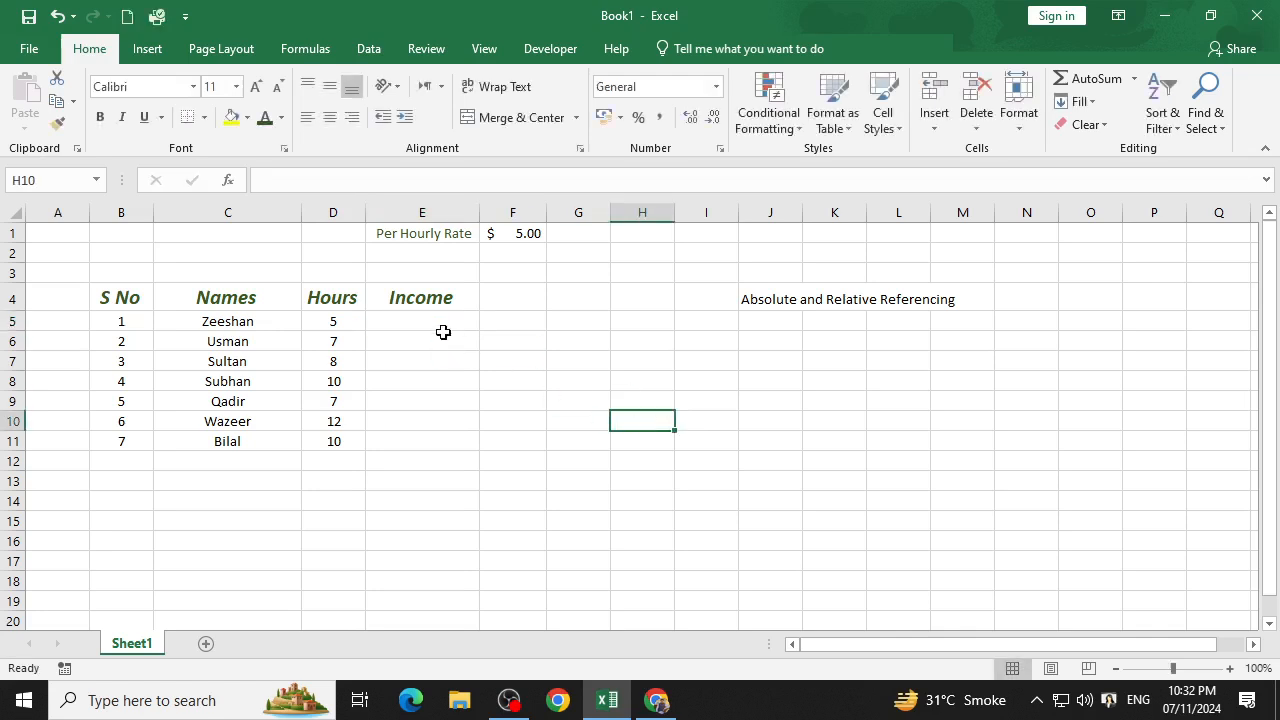
Enter the relative formula =D5*F1 in E5, multiplying the first person's hours by the hourly rate.
{"action": "left_click", "coordinate": [440, 328]}
{"action": "type", "text": "="}
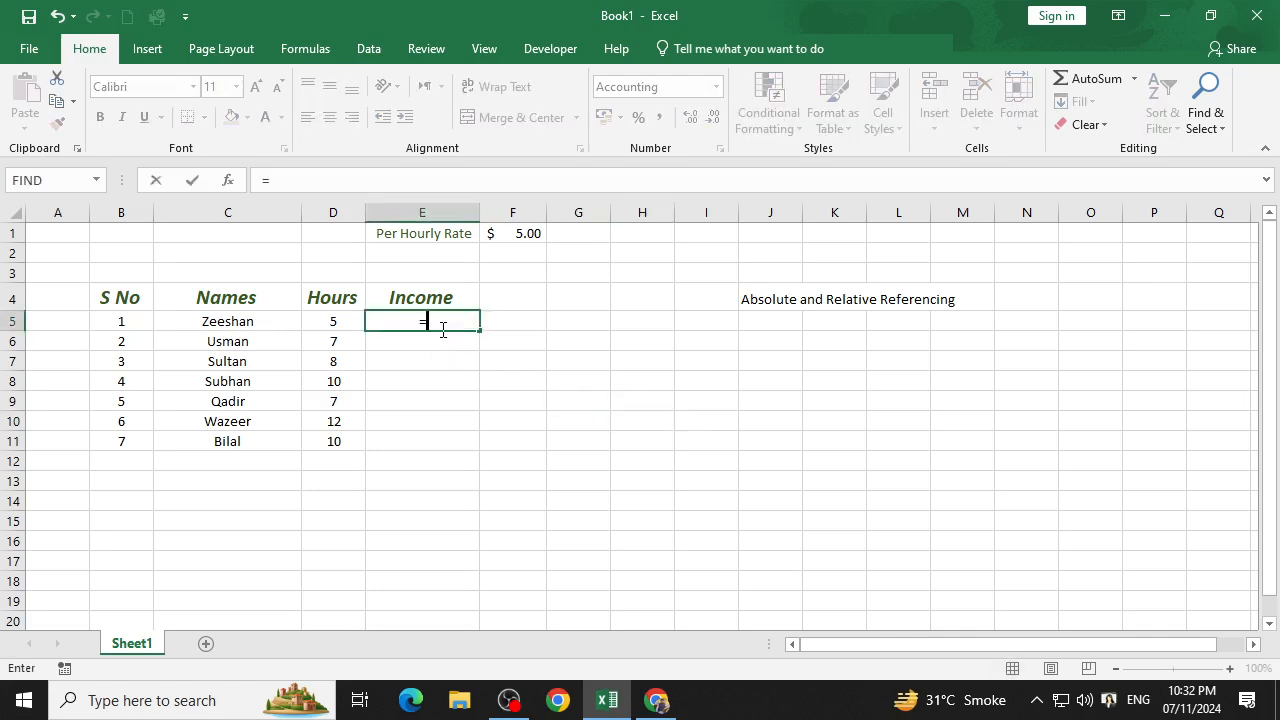
{"action": "left_click", "coordinate": [312, 325]}
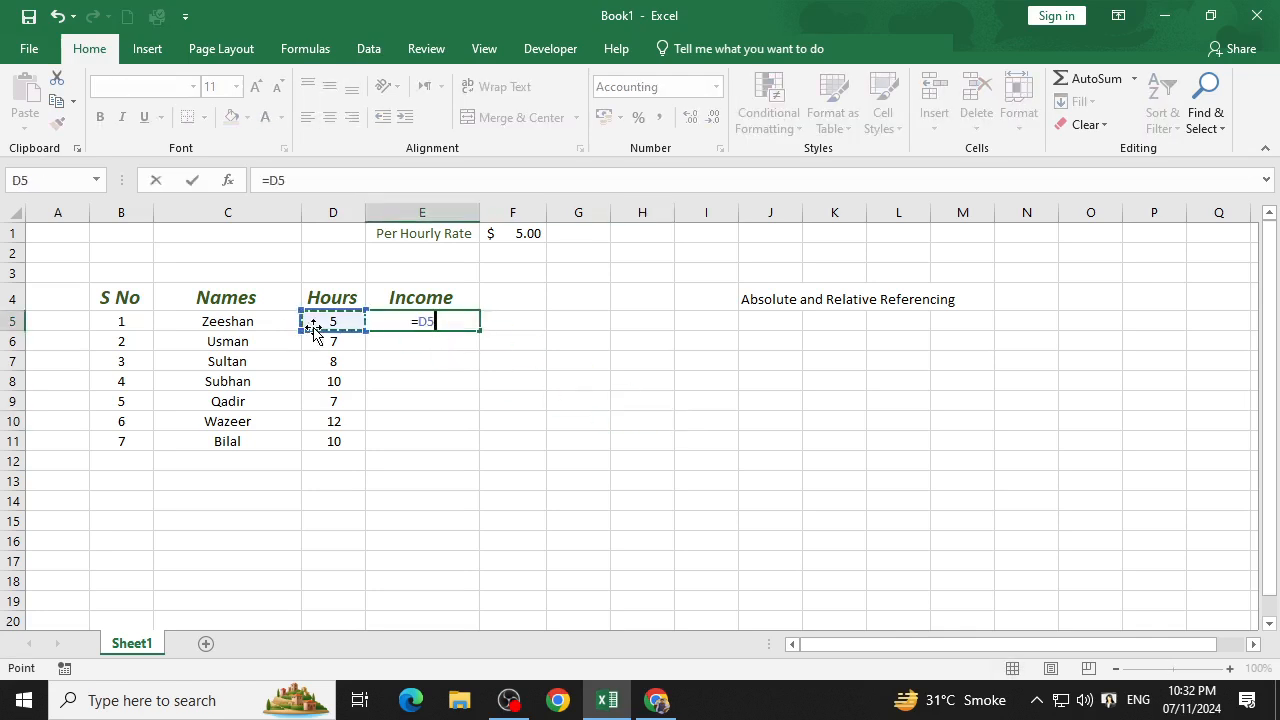
{"action": "type", "text": "*"}
{"action": "left_click", "coordinate": [516, 236]}
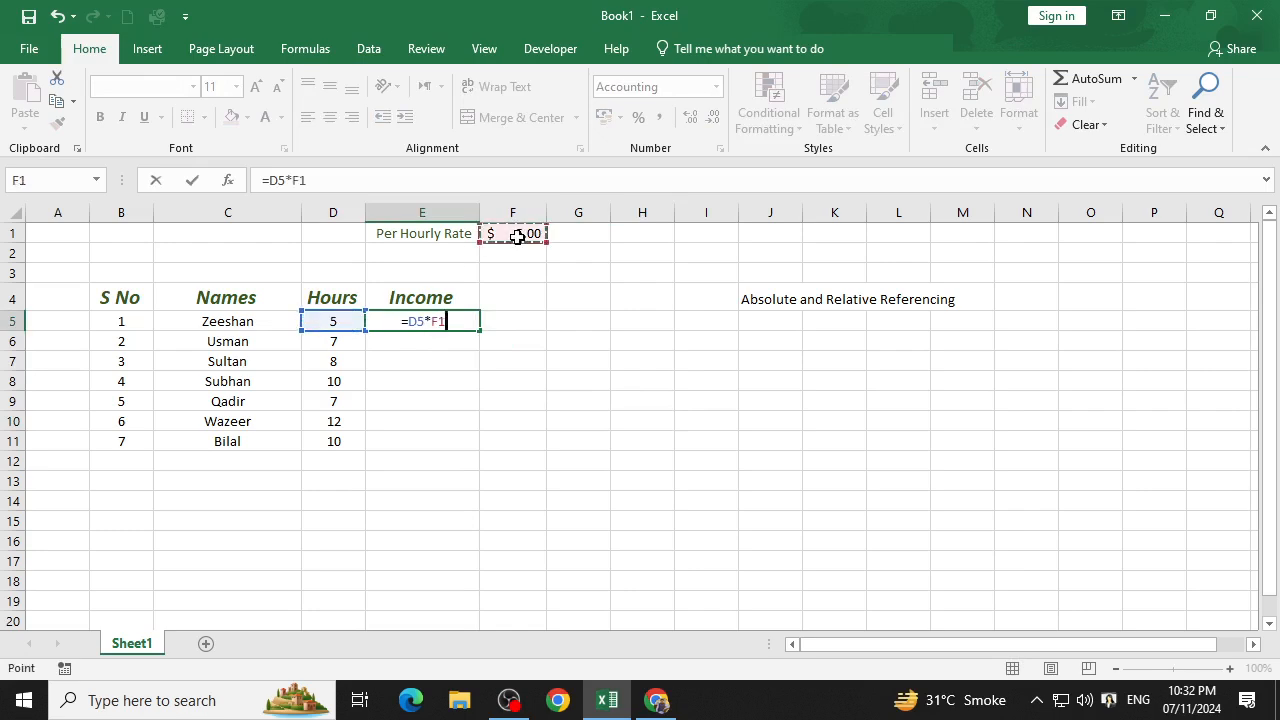
{"action": "key", "text": "Return"}
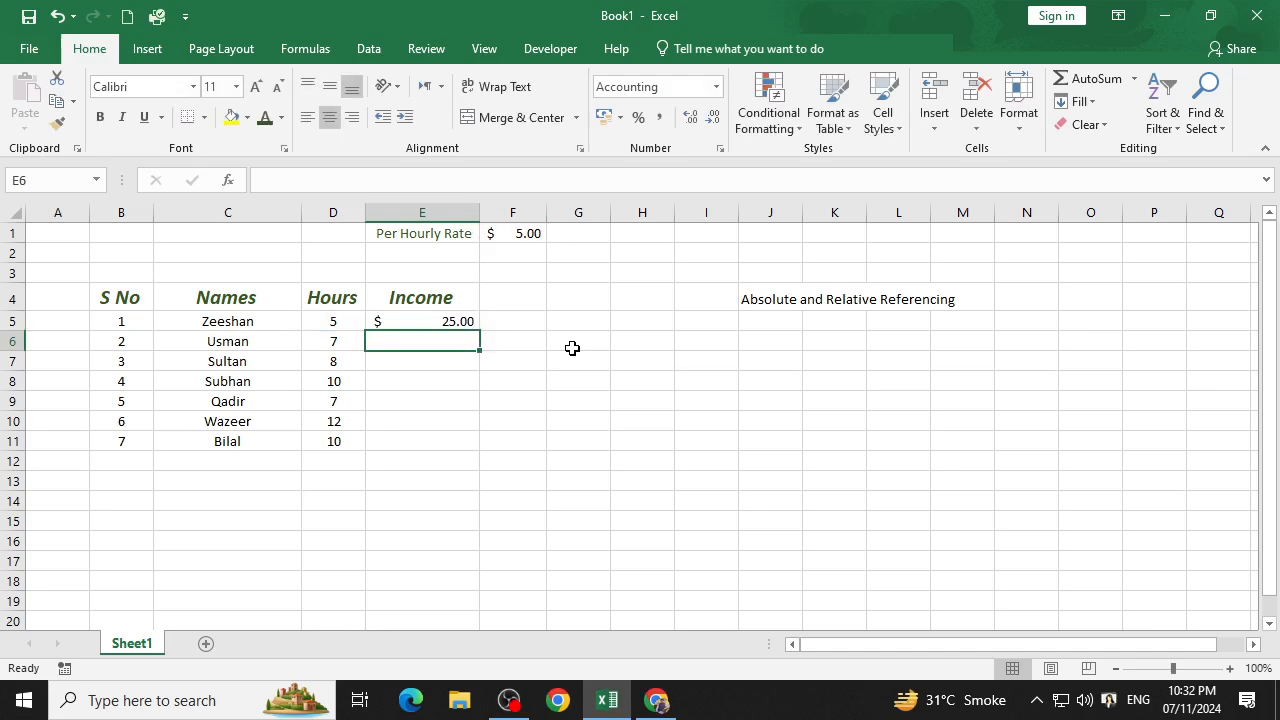
Fill the relative income formula from E5 down through E11.
{"action": "left_click", "coordinate": [467, 319]}
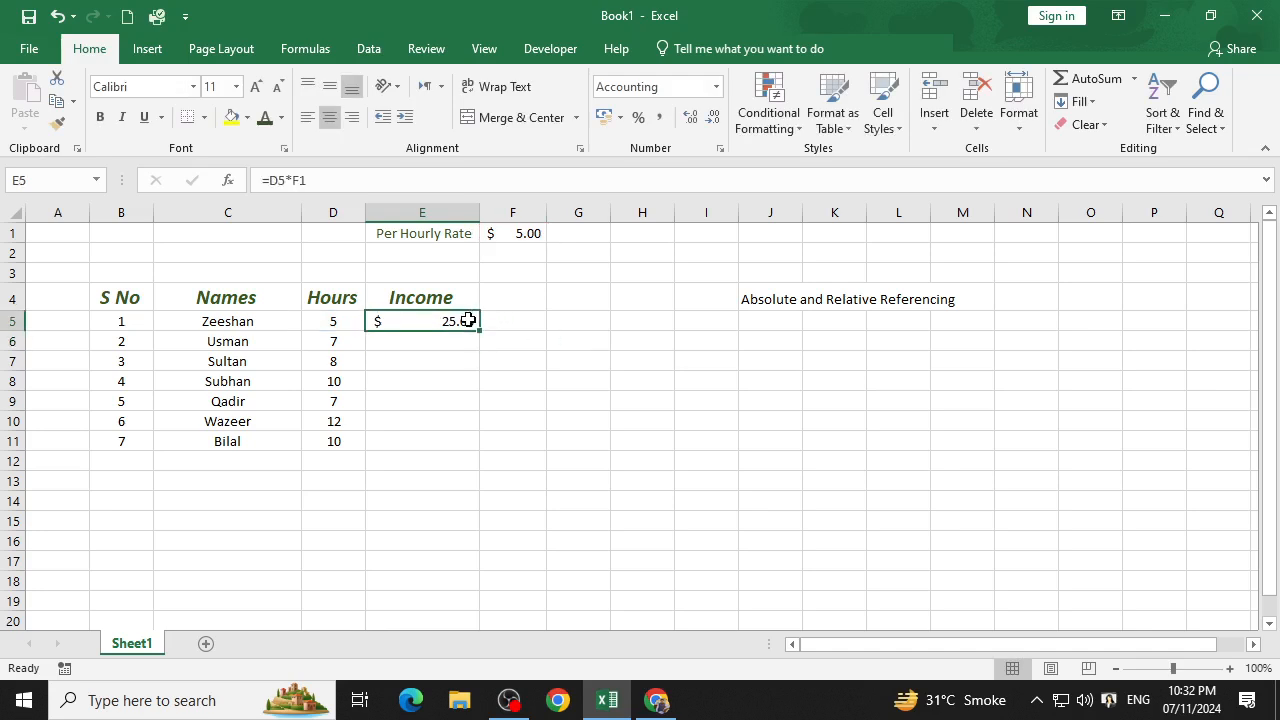
{"action": "left_click_drag", "start_coordinate": [481, 338], "coordinate": [489, 453]}
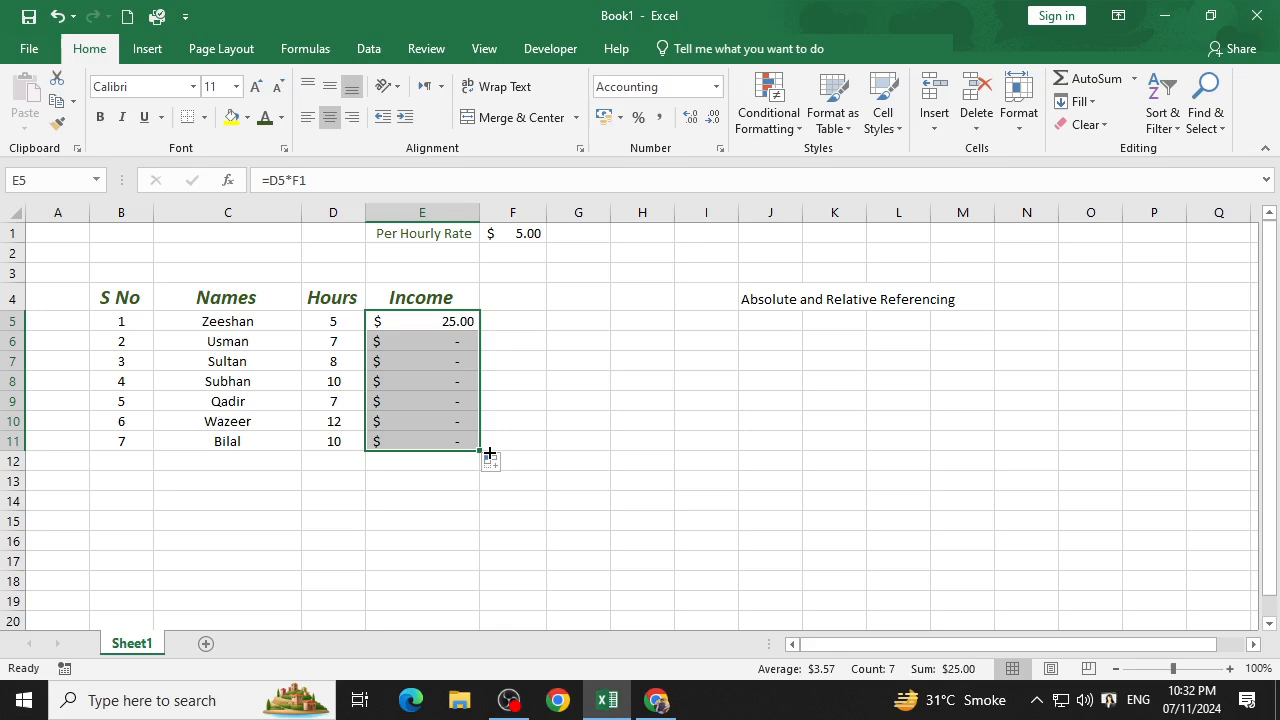
{"action": "left_click", "coordinate": [525, 422]}
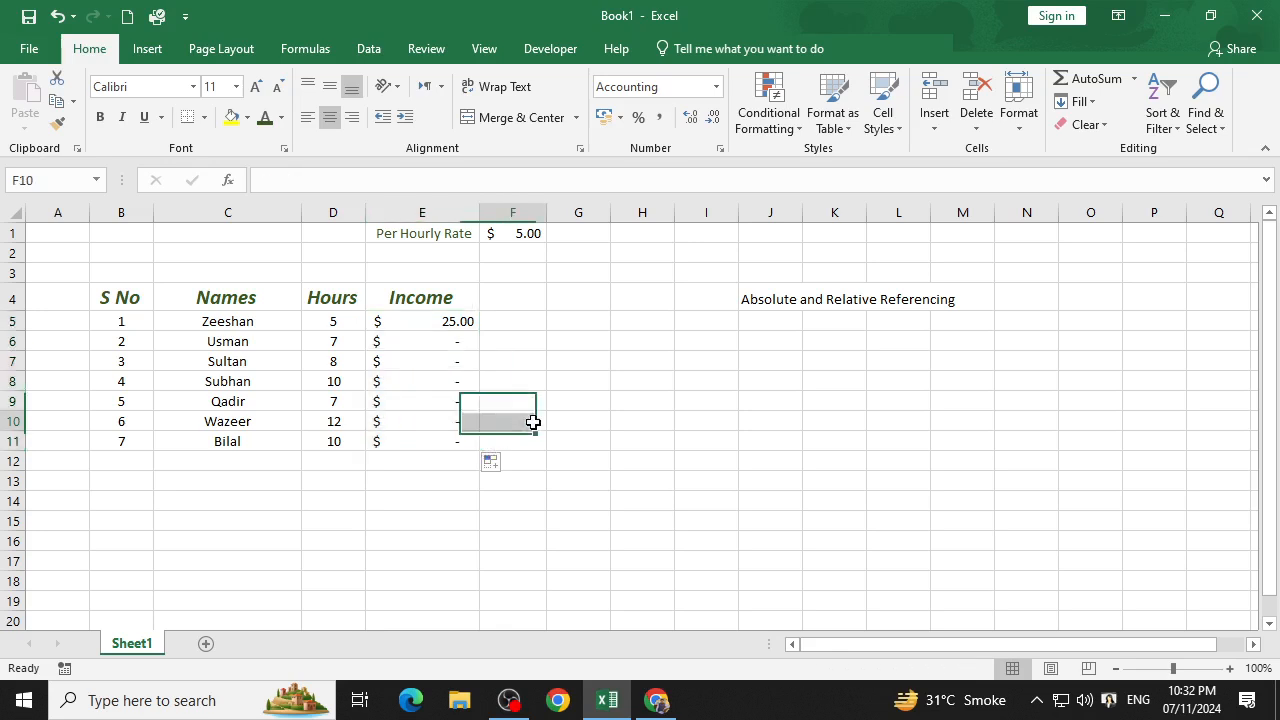
Compare rate cells F1, F2 and F3 with the income formulas in E5 and E6 that refer to them.
{"action": "left_click", "coordinate": [512, 252]}
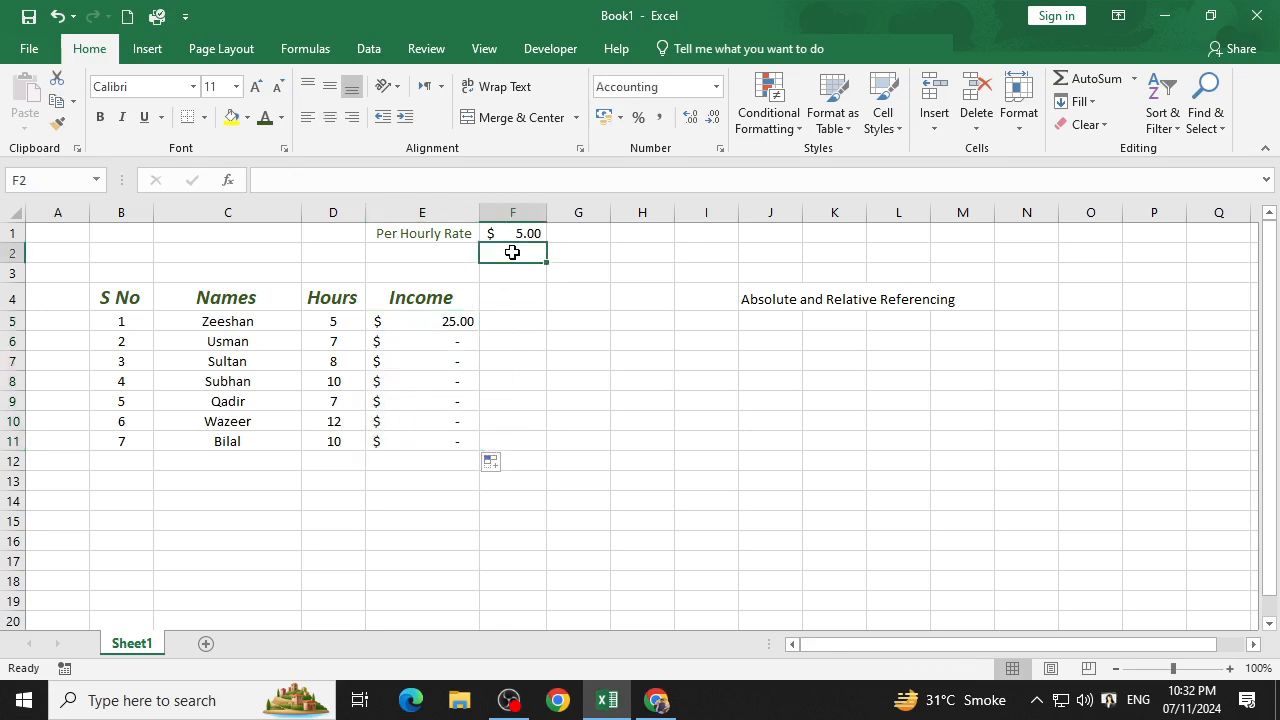
{"action": "left_click", "coordinate": [517, 278]}
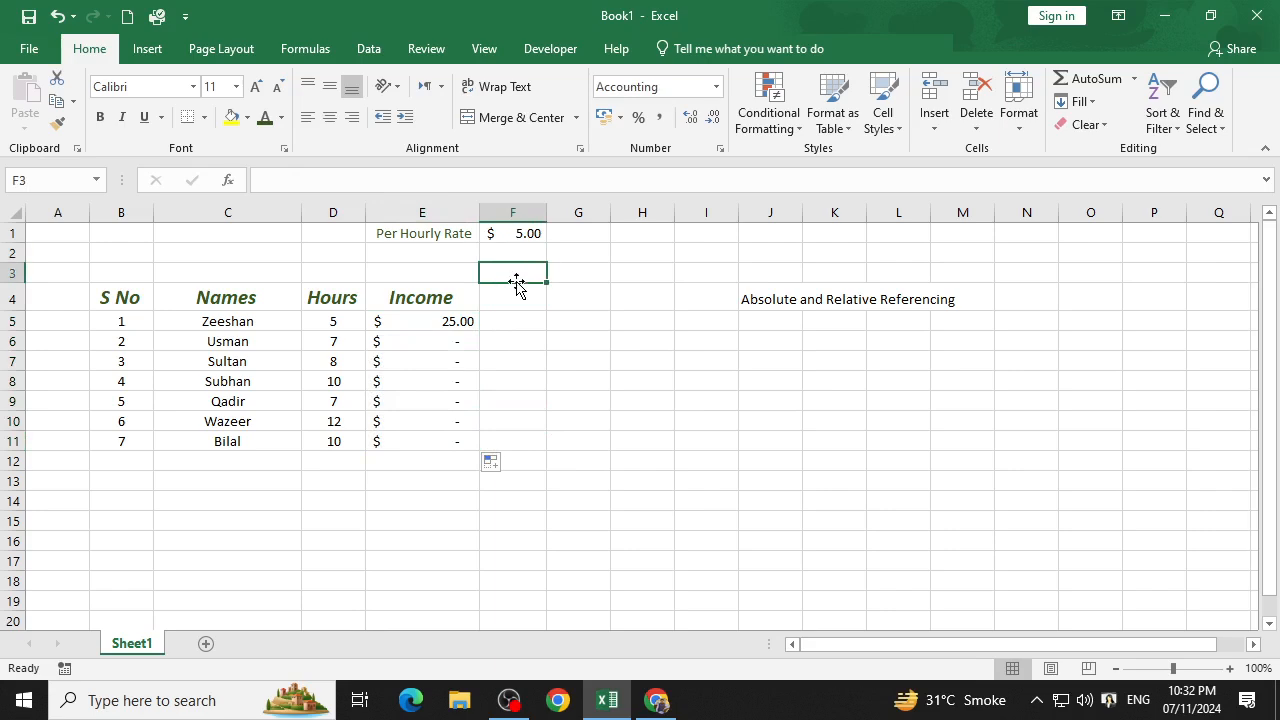
{"action": "left_click", "coordinate": [436, 324]}
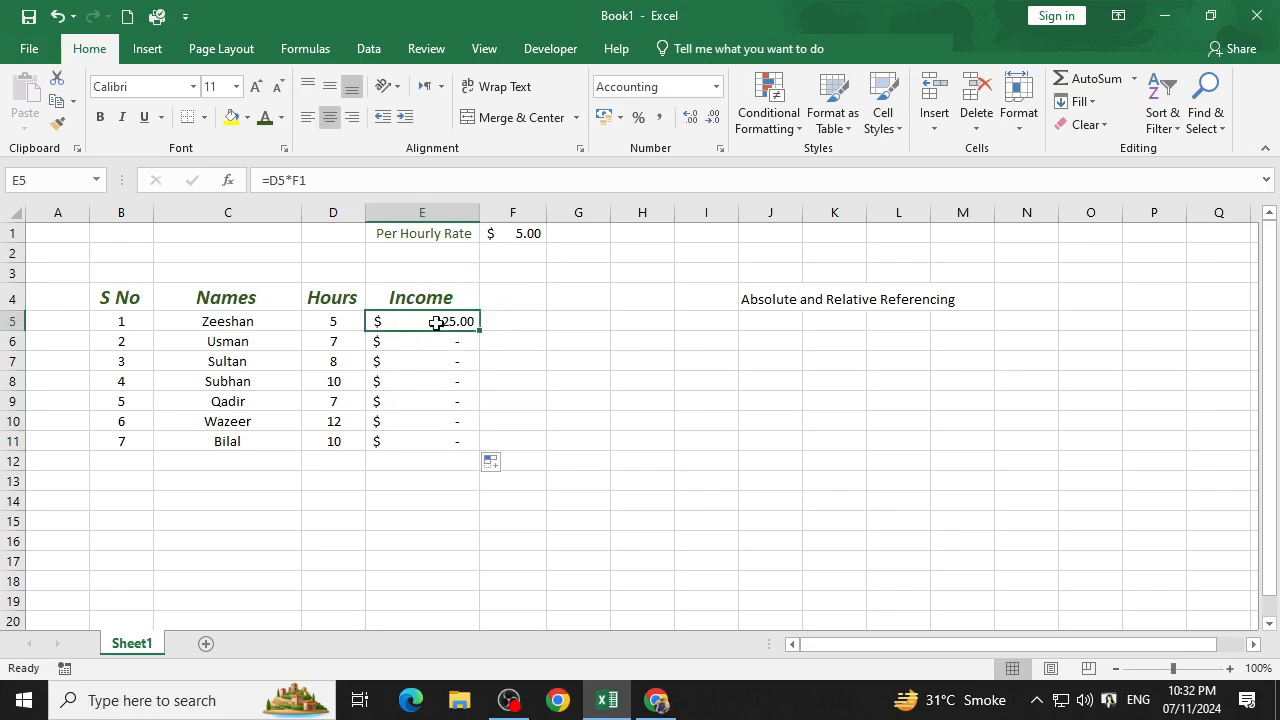
{"action": "left_click", "coordinate": [510, 238]}
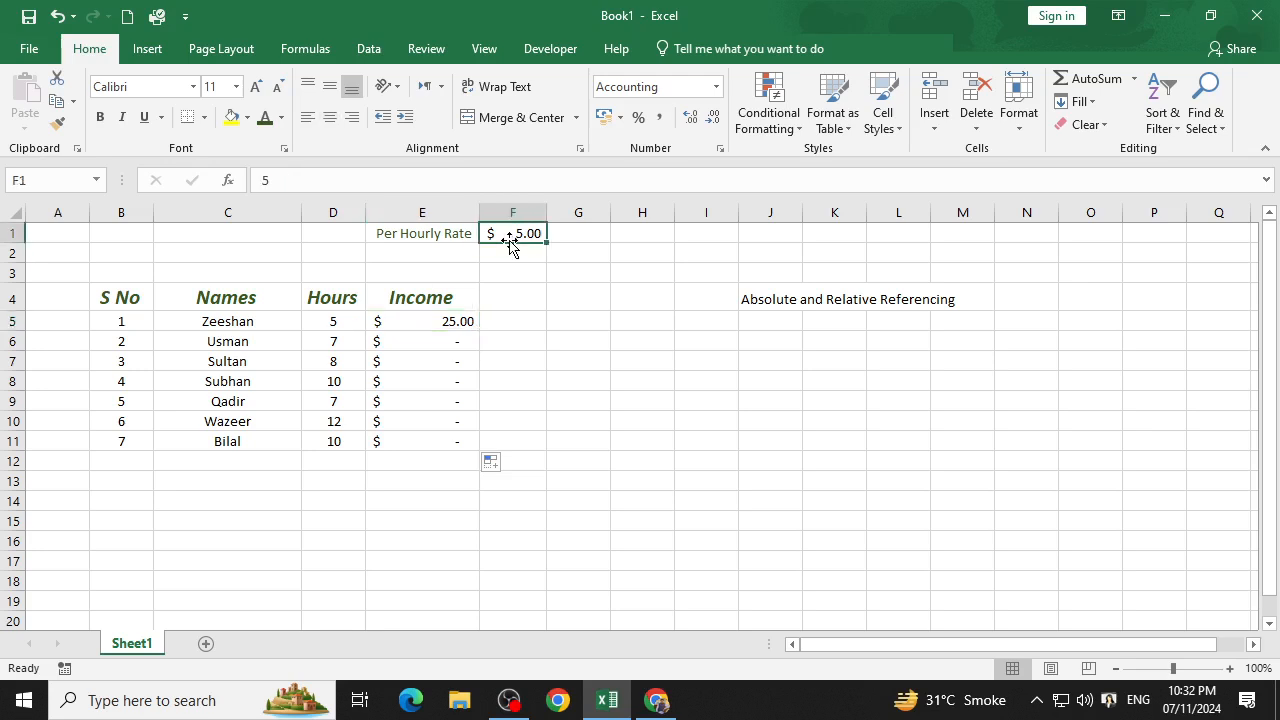
{"action": "left_click", "coordinate": [428, 344]}
{"action": "left_click", "coordinate": [514, 251]}
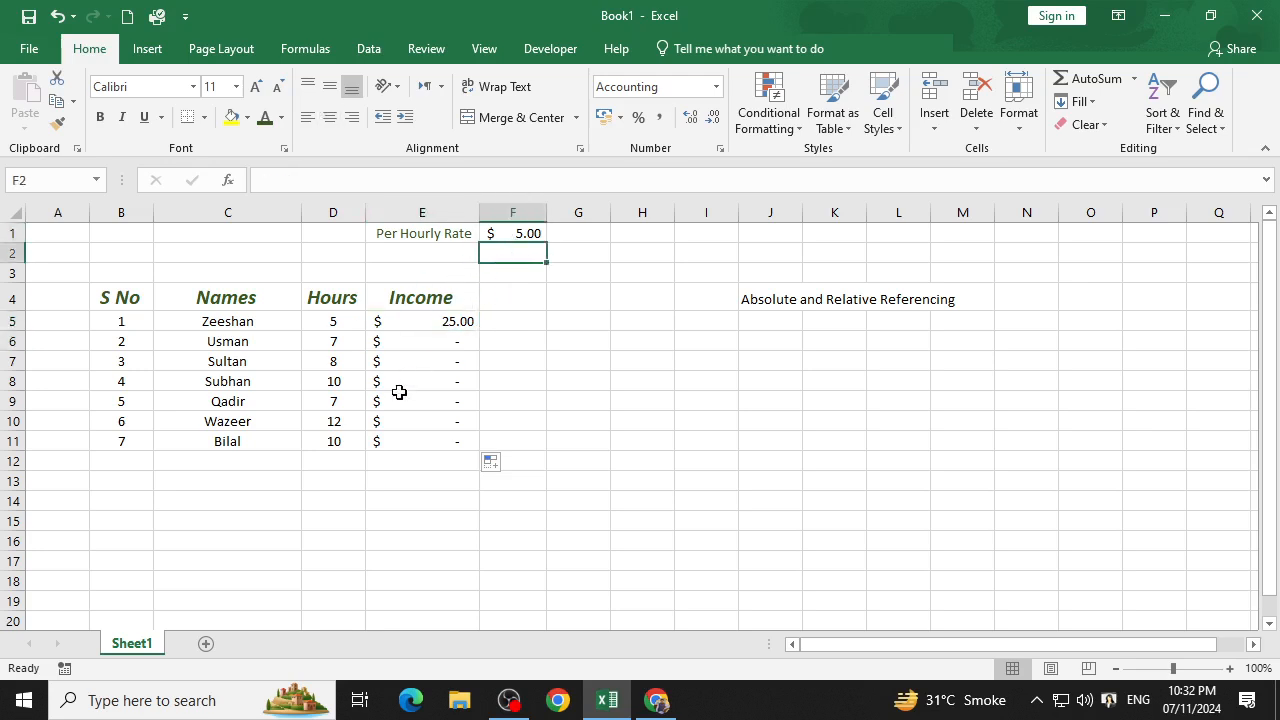
Try copying the hourly rate from F1 down through F7, and delete the copies below F1.
{"action": "left_click", "coordinate": [527, 237]}
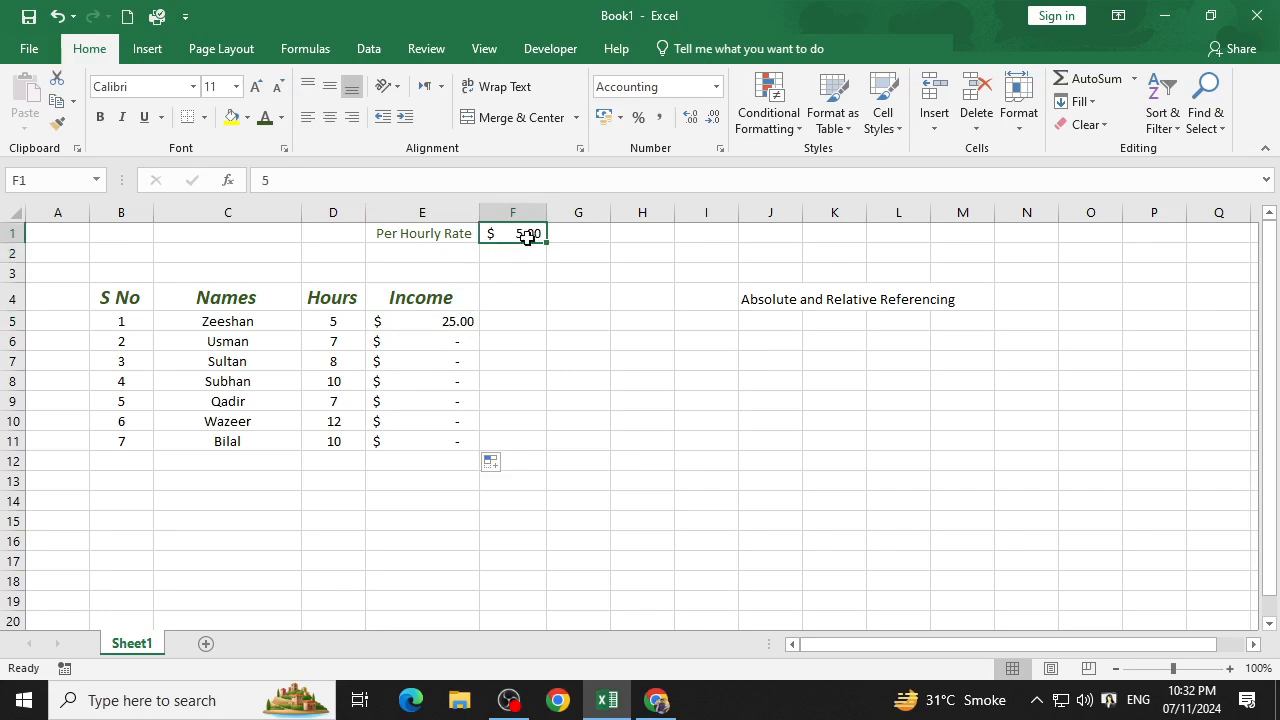
{"action": "left_click_drag", "start_coordinate": [548, 244], "coordinate": [546, 372]}
{"action": "right_click", "coordinate": [548, 466]}
{"action": "left_click", "coordinate": [518, 514]}
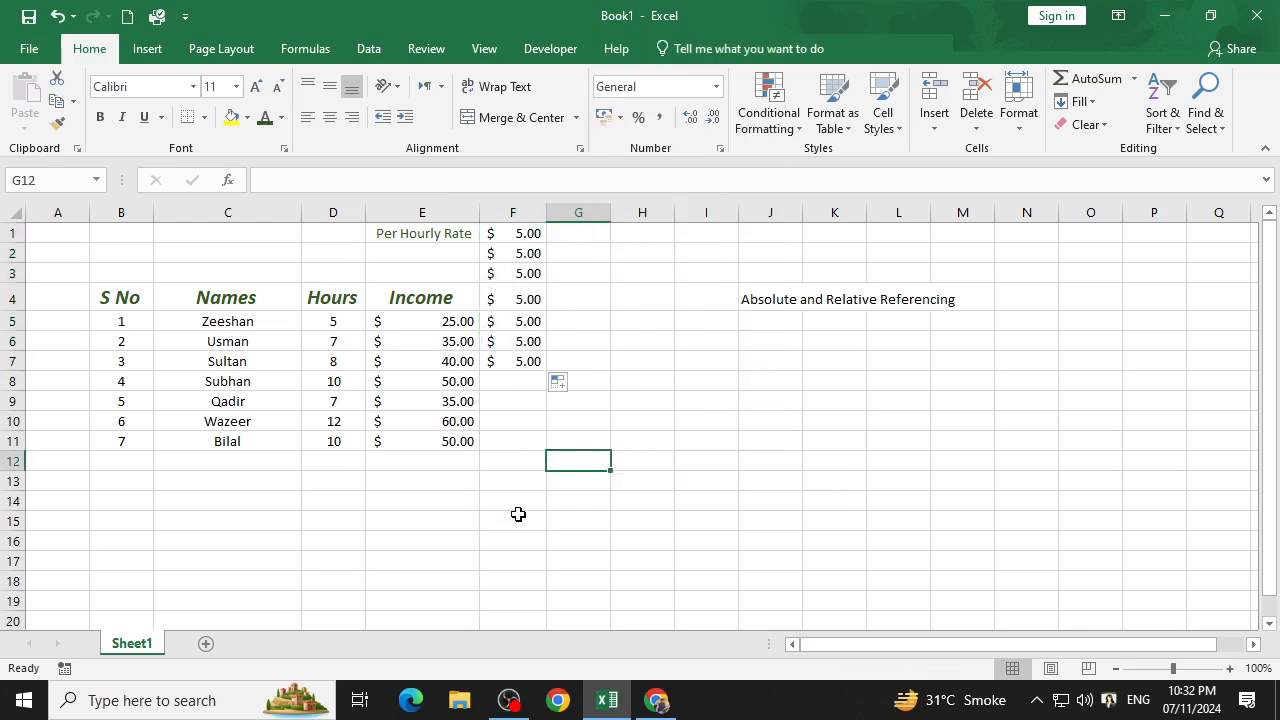
{"action": "left_click_drag", "start_coordinate": [533, 398], "coordinate": [501, 255]}
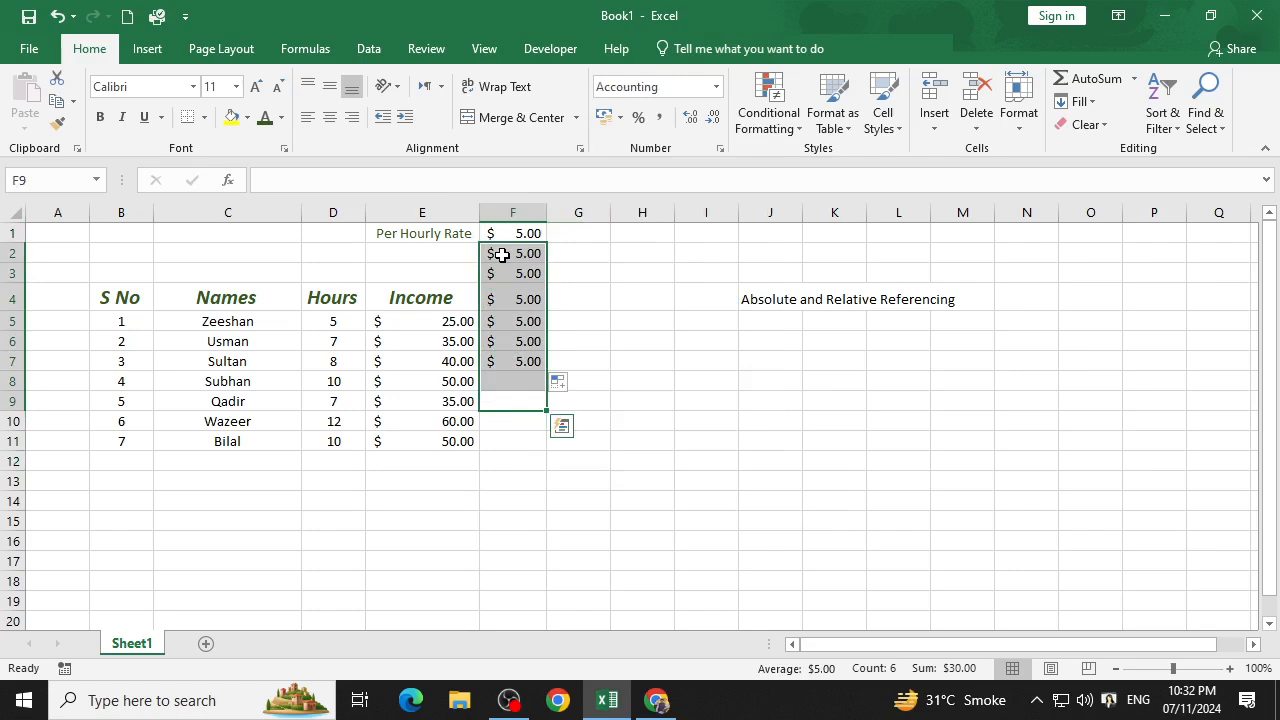
{"action": "key", "text": "Delete"}
{"action": "left_click", "coordinate": [592, 338]}
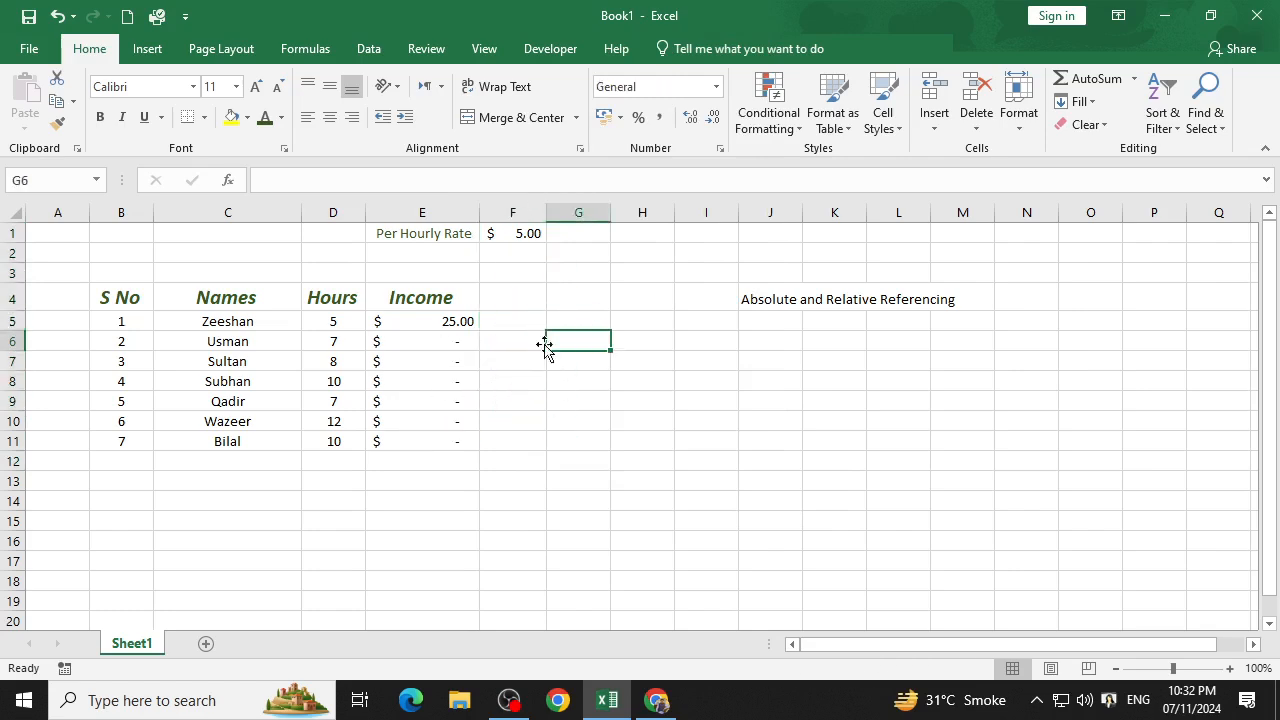
Clear all the income formulas in E5:E11.
{"action": "left_click_drag", "start_coordinate": [436, 338], "coordinate": [443, 448]}
{"action": "key", "text": "Delete"}
{"action": "left_click", "coordinate": [403, 322]}
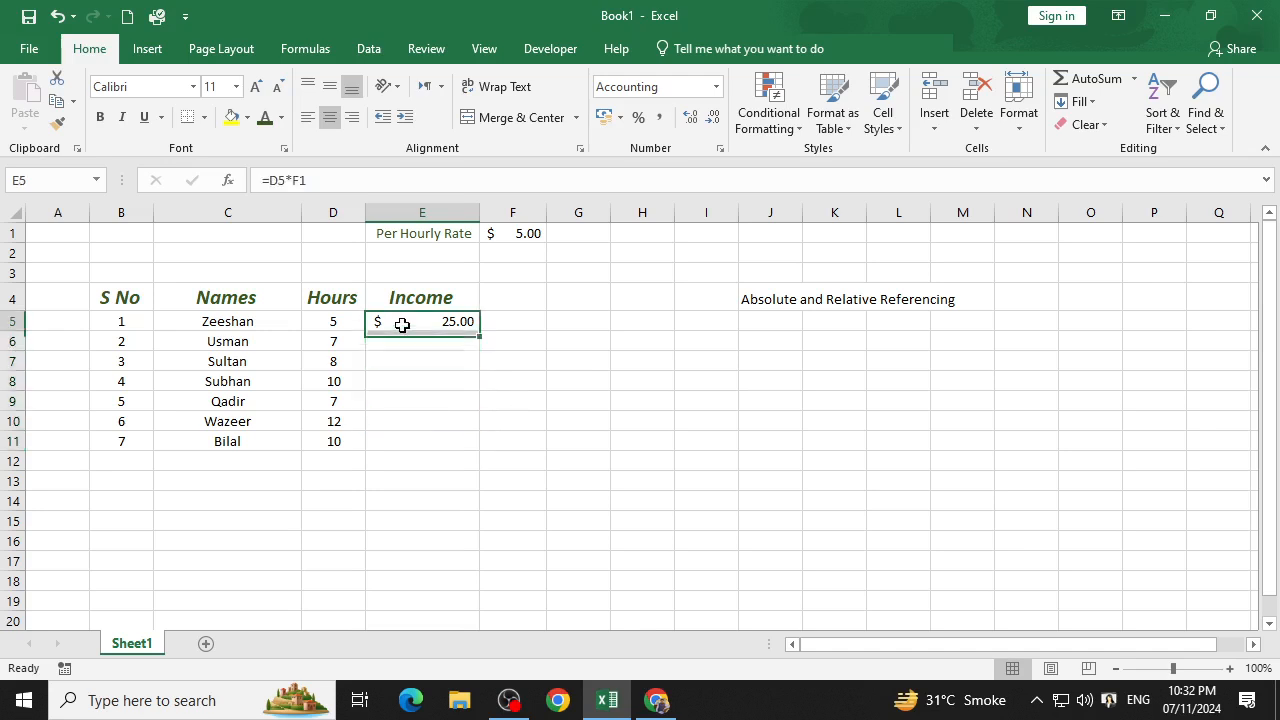
{"action": "key", "text": "Delete"}
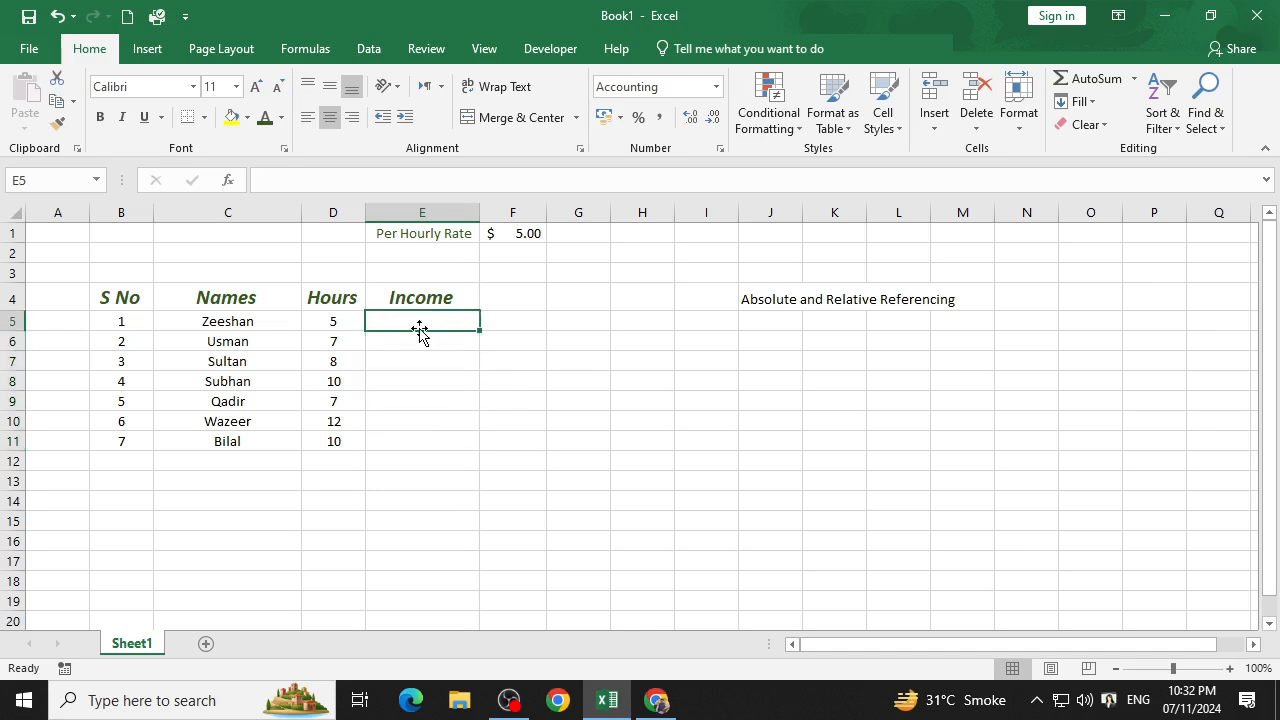
Enter the income formula =D5*$F$1 in E5, with the hourly rate cell as an absolute reference.
{"action": "type", "text": "="}
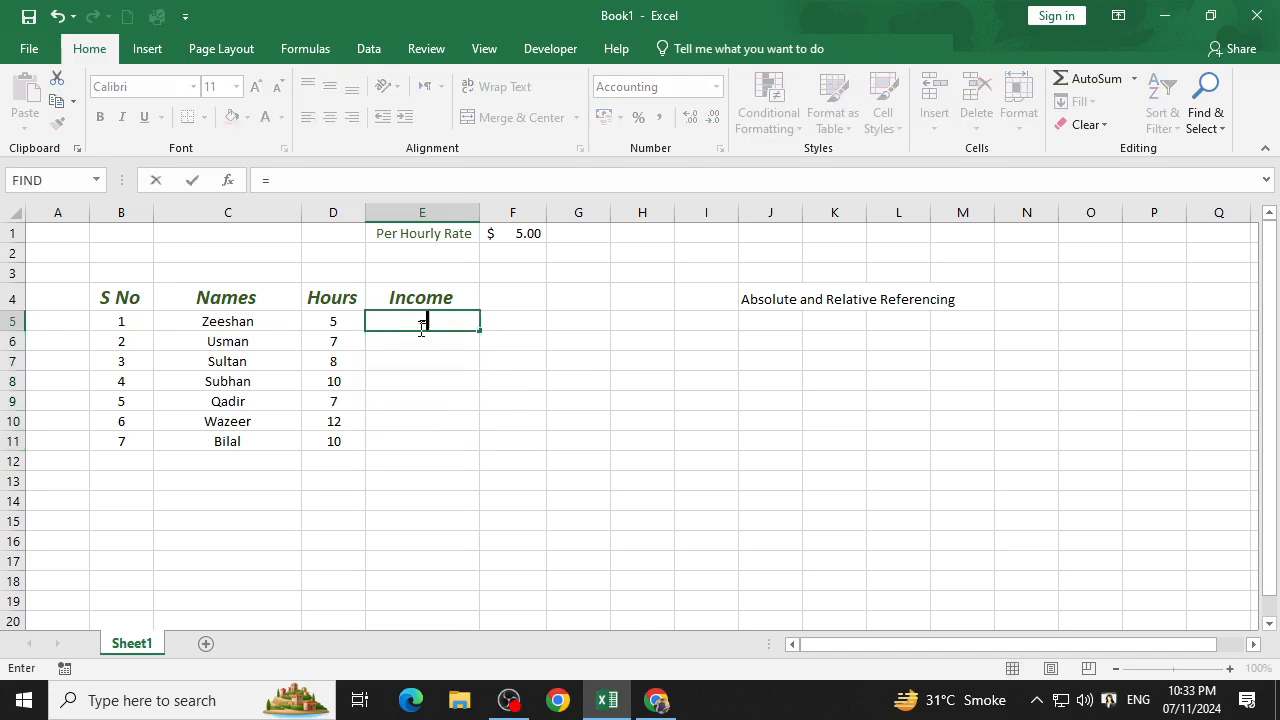
{"action": "left_click", "coordinate": [339, 321]}
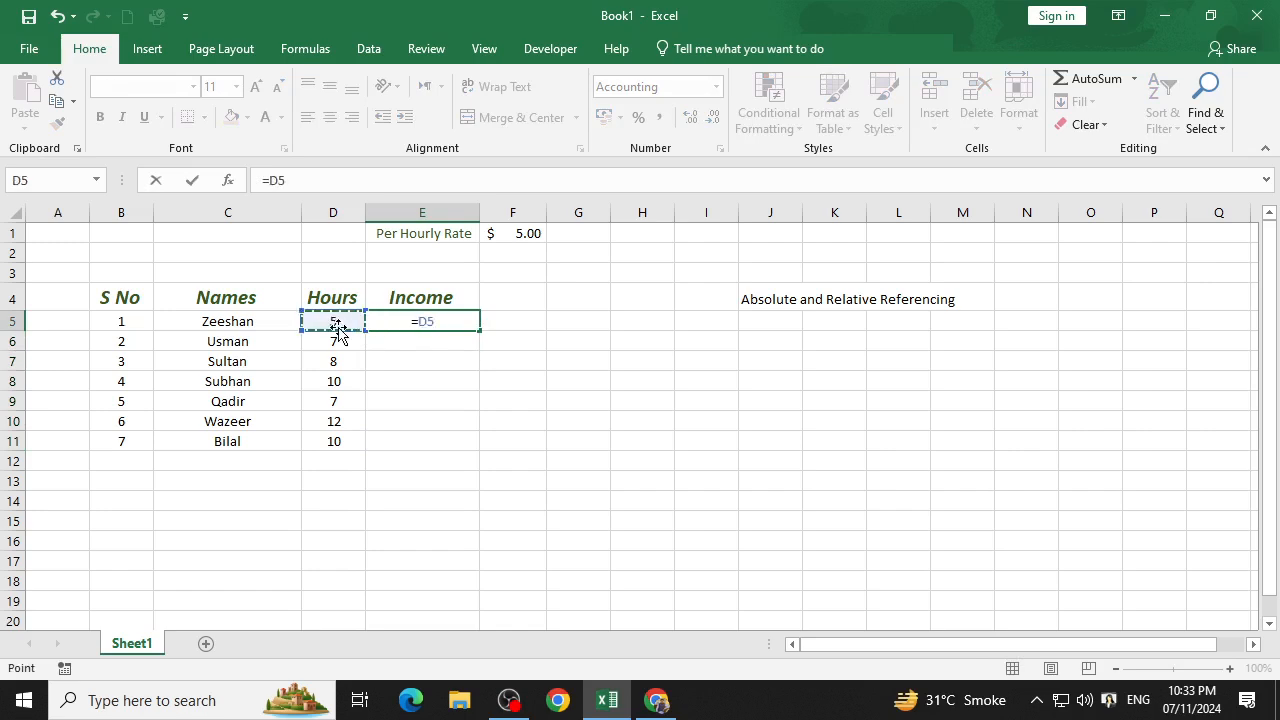
{"action": "type", "text": "*"}
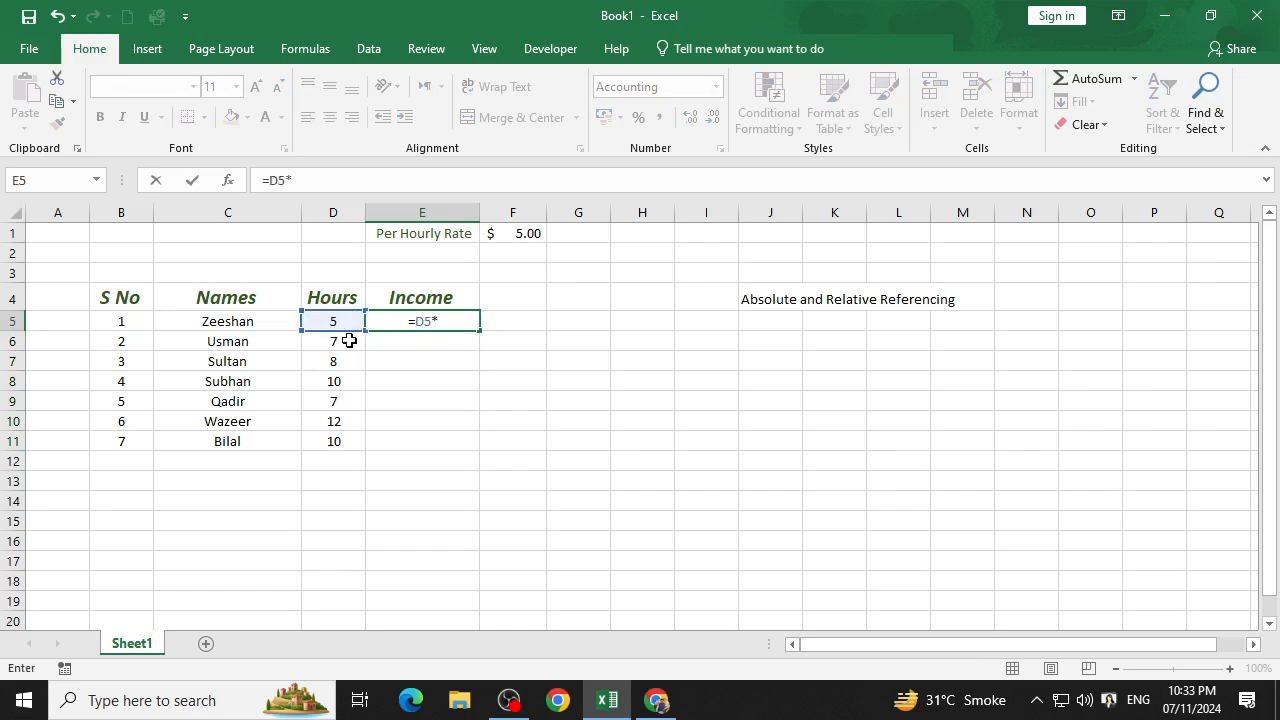
{"action": "left_click", "coordinate": [496, 236]}
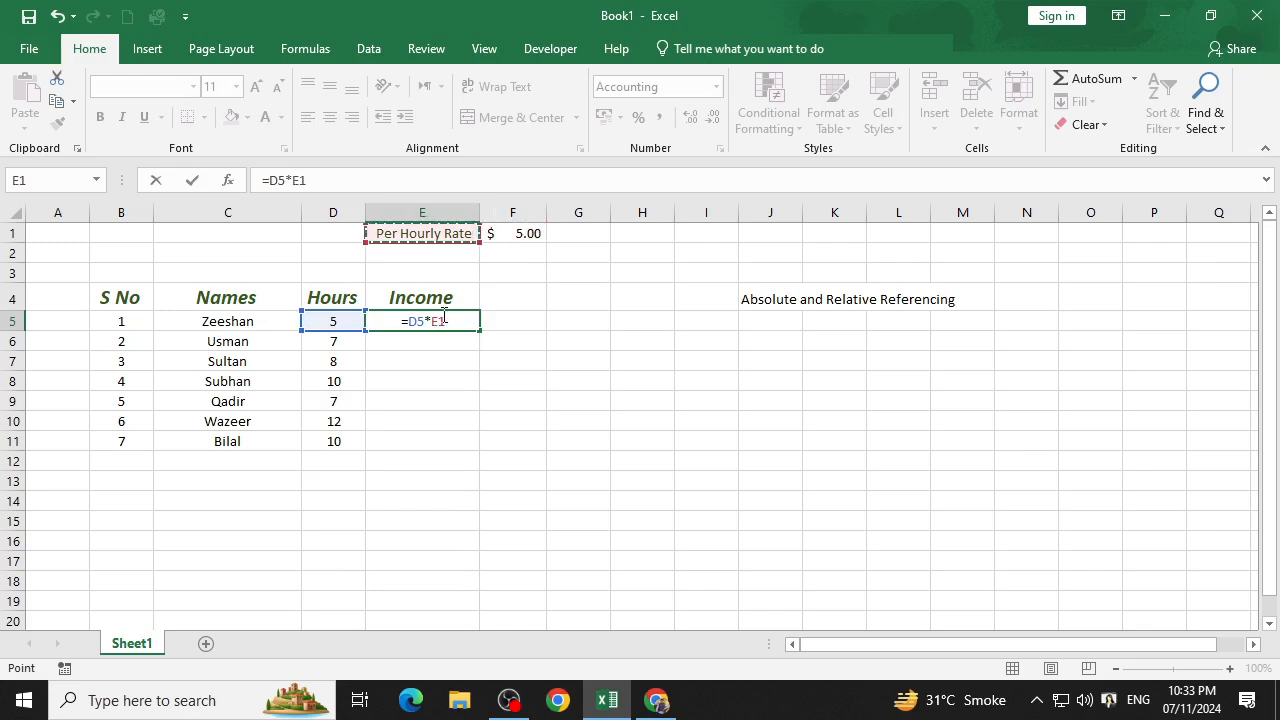
{"action": "left_click", "coordinate": [301, 181]}
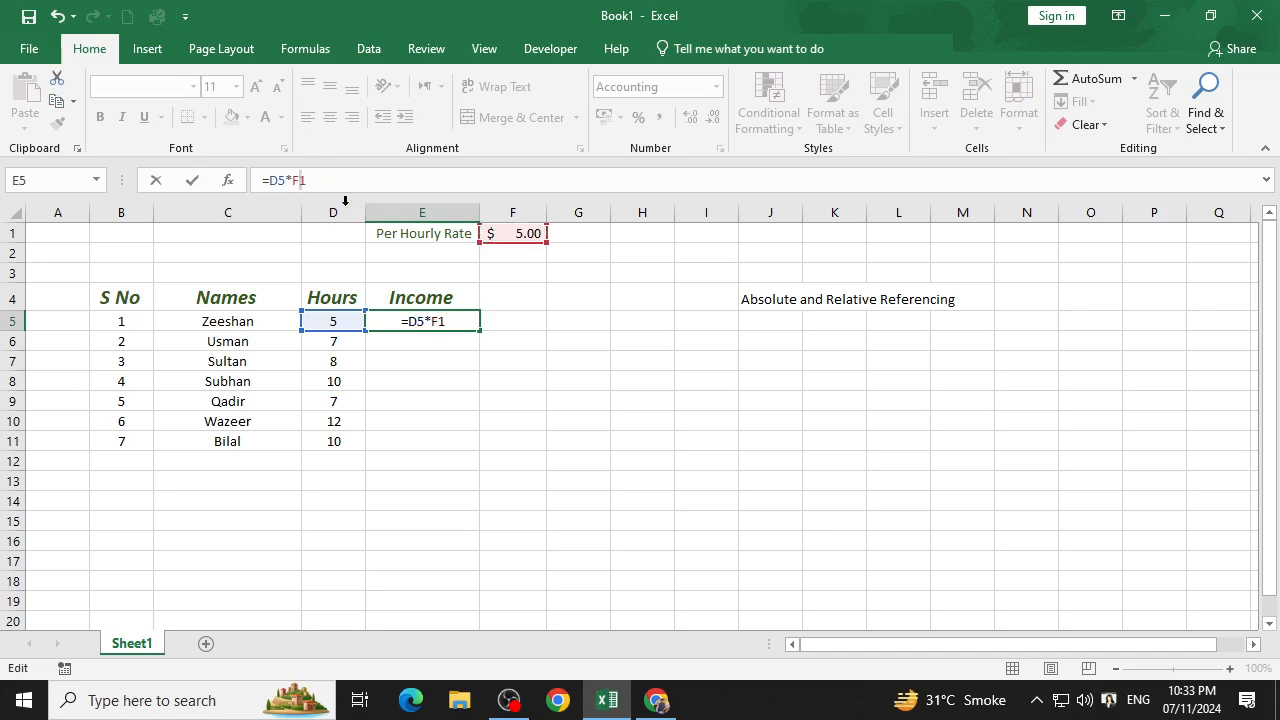
{"action": "type", "text": "$"}
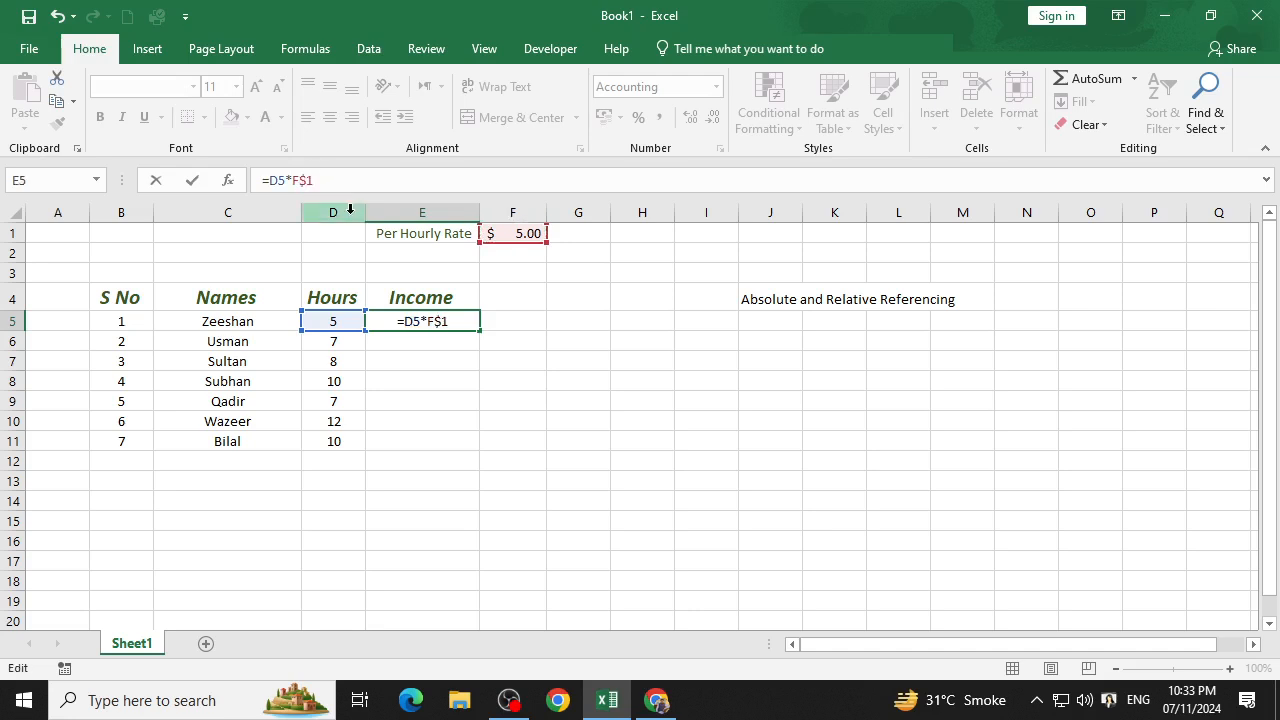
{"action": "key", "text": "Left"}
{"action": "key", "text": "Left"}
{"action": "type", "text": "$"}
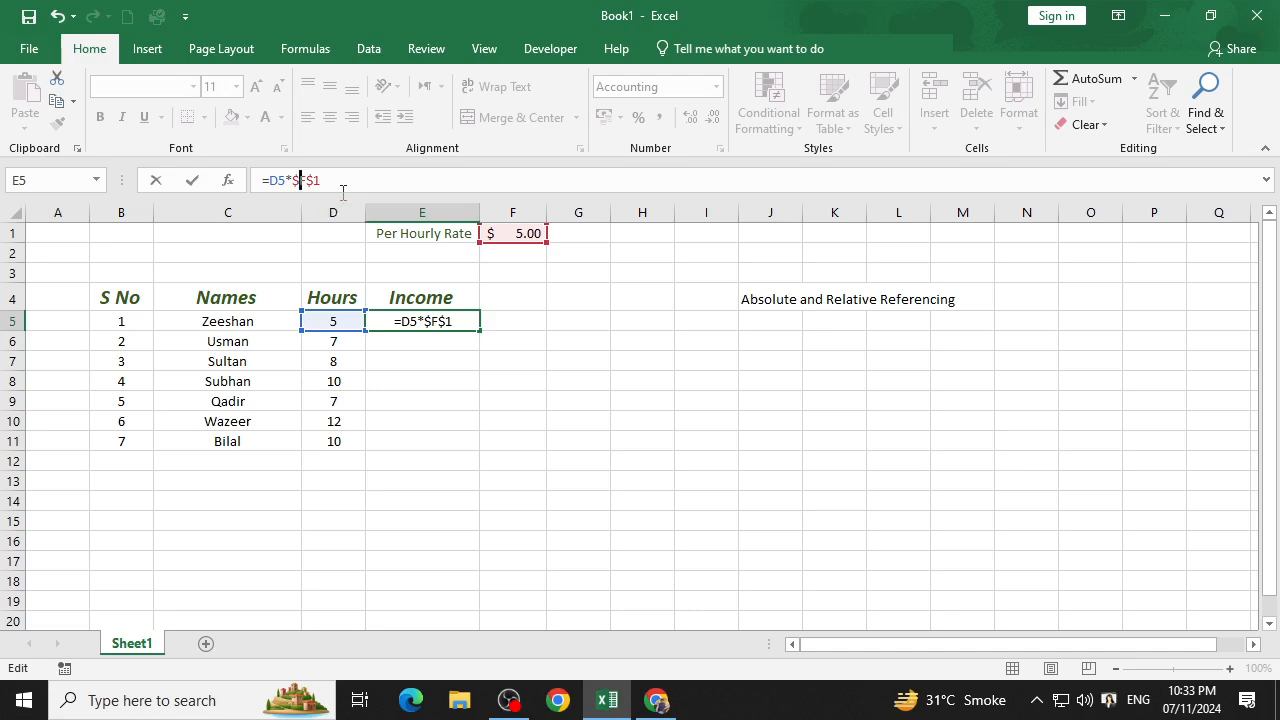
{"action": "key", "text": "Return"}
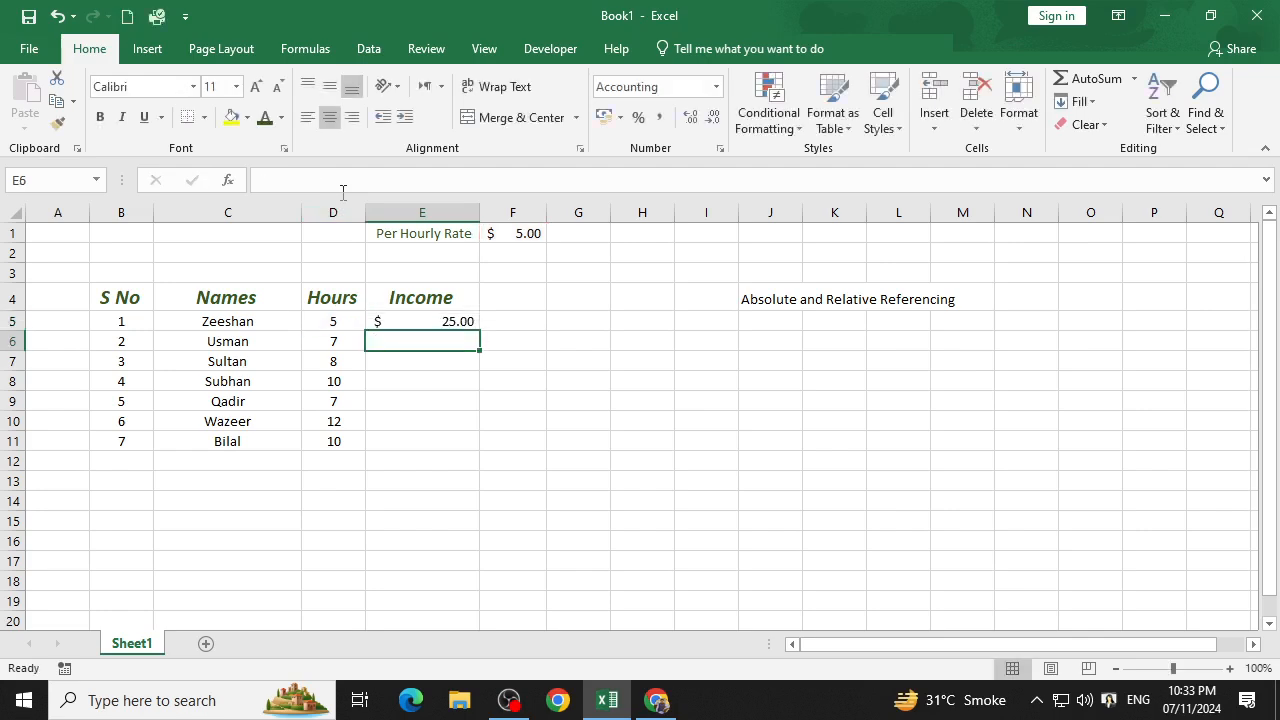
Check the references in the E5 income formula and fill it down through E11.
{"action": "left_click", "coordinate": [394, 314]}
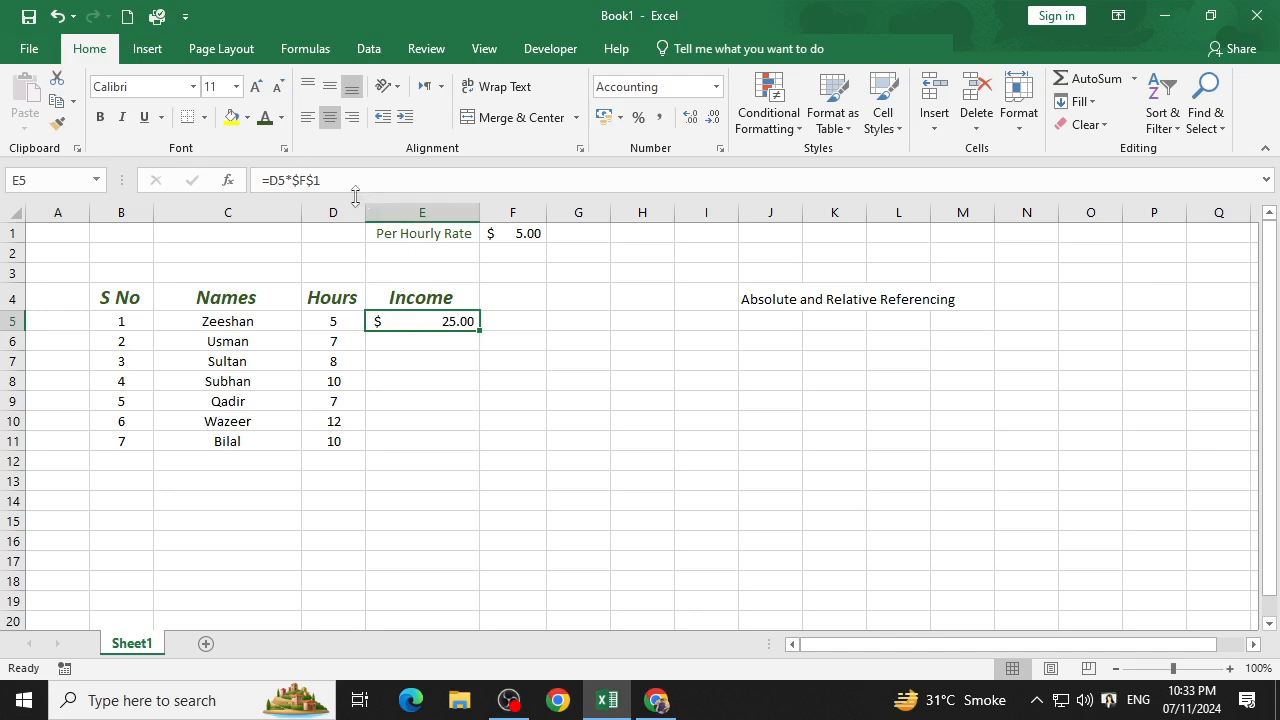
{"action": "double_click", "coordinate": [436, 322]}
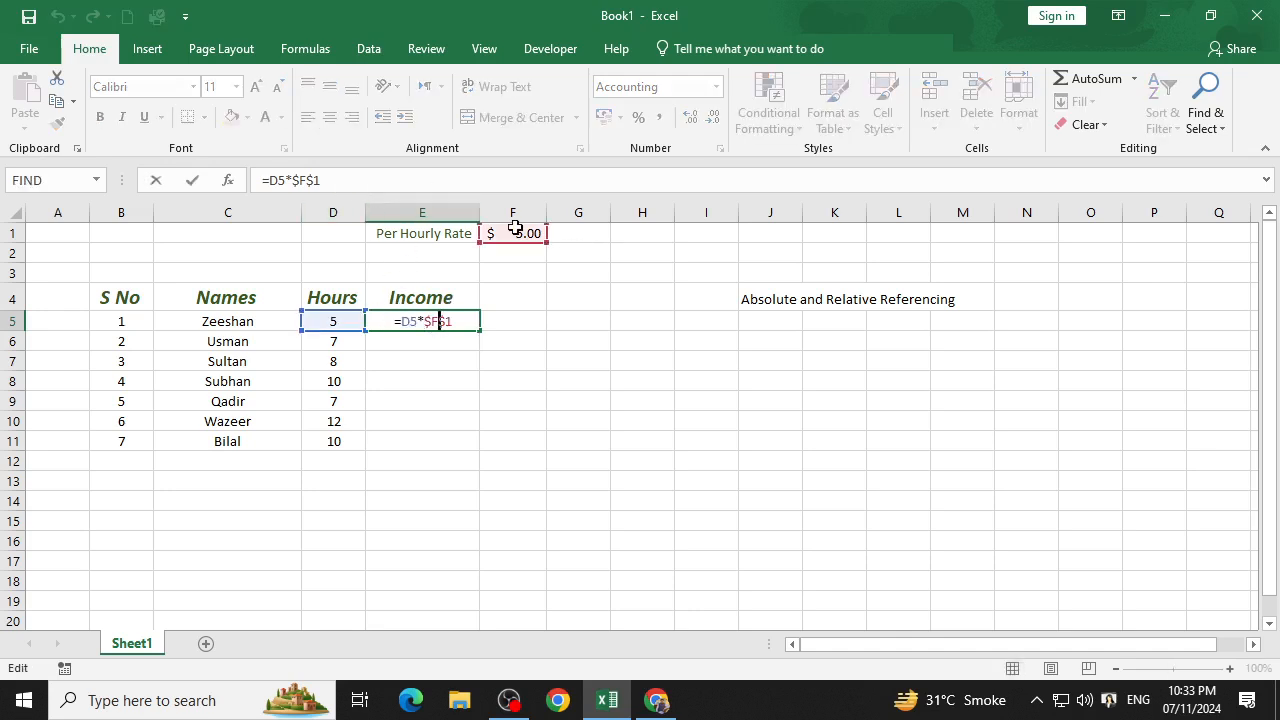
{"action": "left_click", "coordinate": [560, 320]}
{"action": "left_click", "coordinate": [462, 327]}
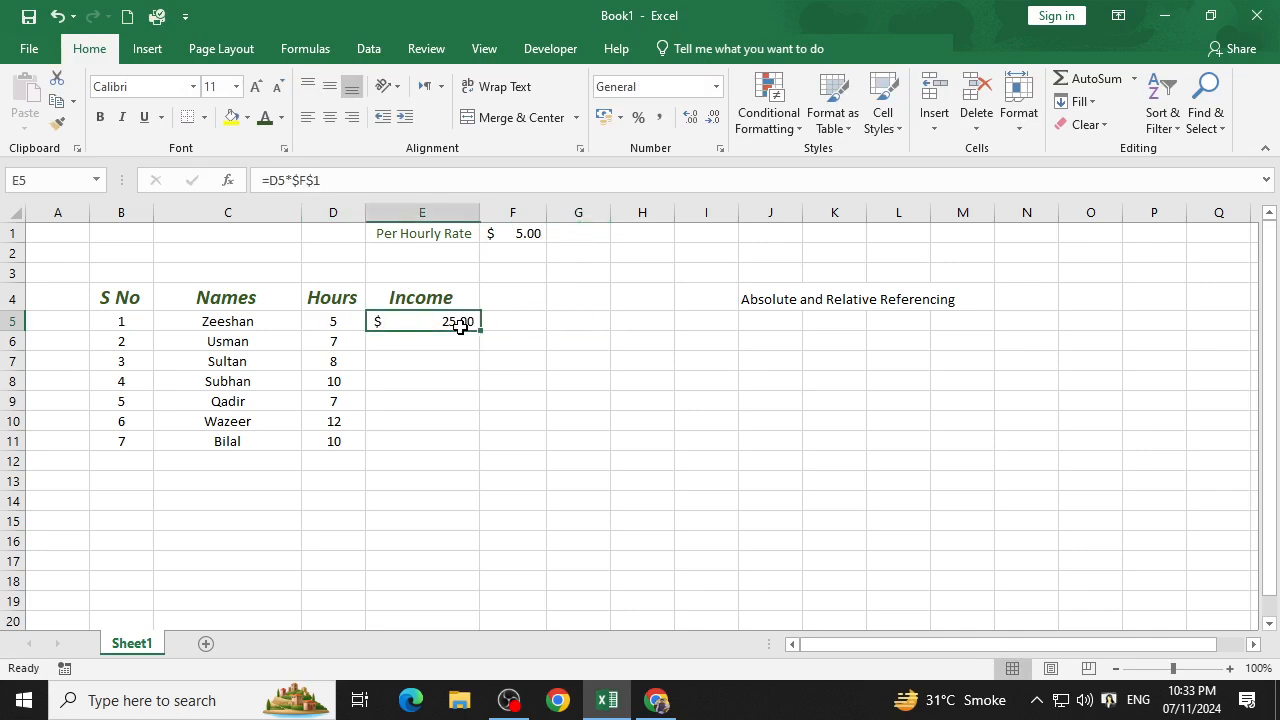
{"action": "left_click_drag", "start_coordinate": [477, 334], "coordinate": [482, 448]}
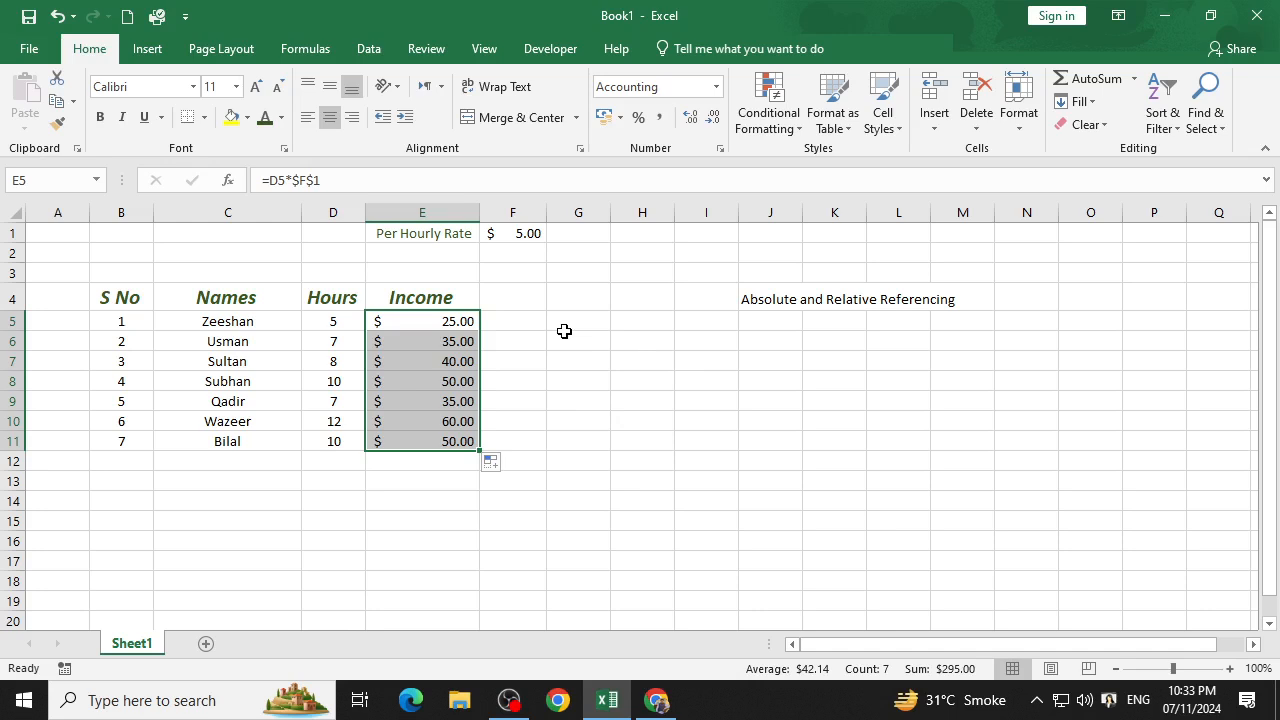
Switch to Chrome and go back up the GCFGlobal cell references lesson to the relative reference example.
{"action": "key", "text": "alt+Tab"}
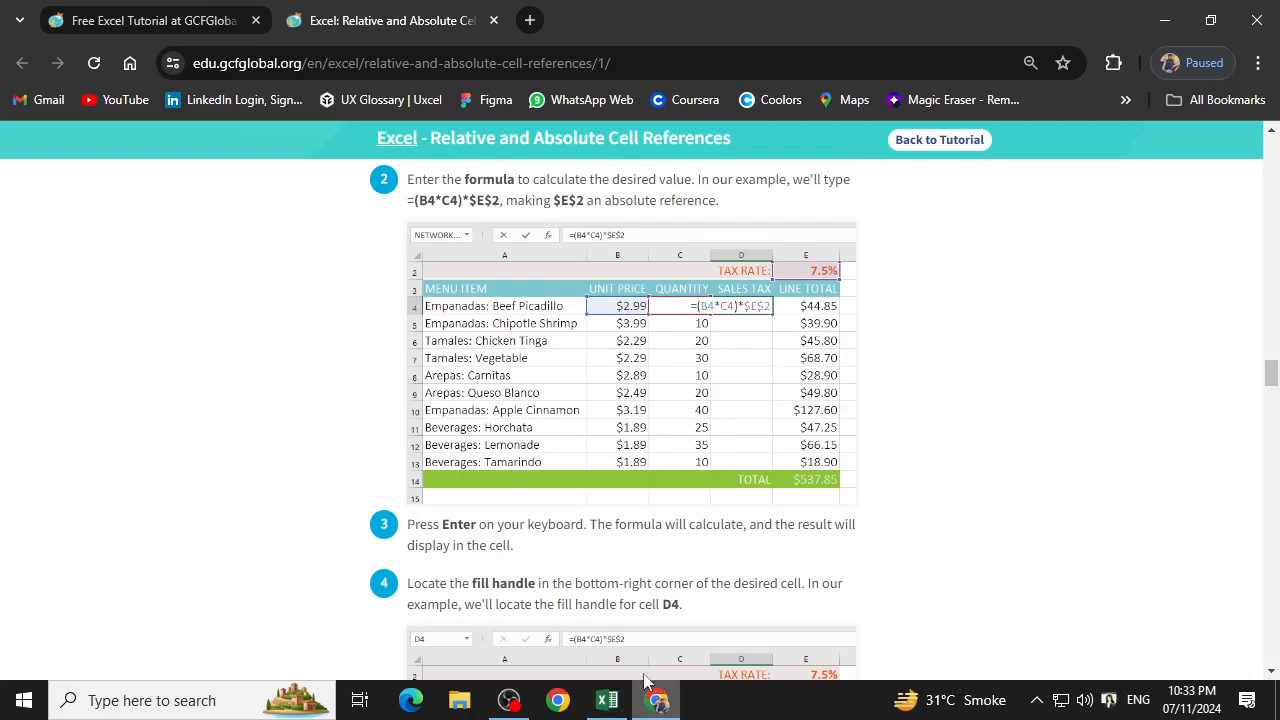
{"action": "scroll", "coordinate": [410, 393], "scroll_direction": "up", "scroll_amount": 15}
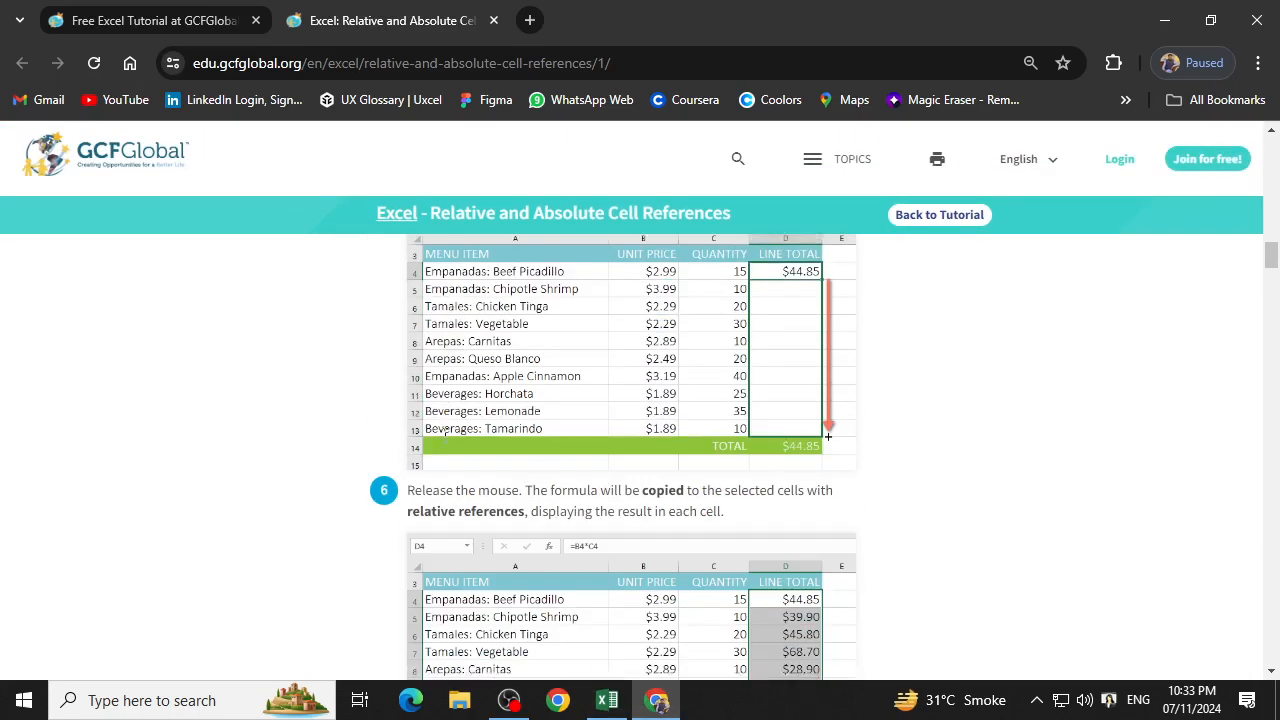
{"action": "scroll", "coordinate": [445, 445], "scroll_direction": "up", "scroll_amount": 12}
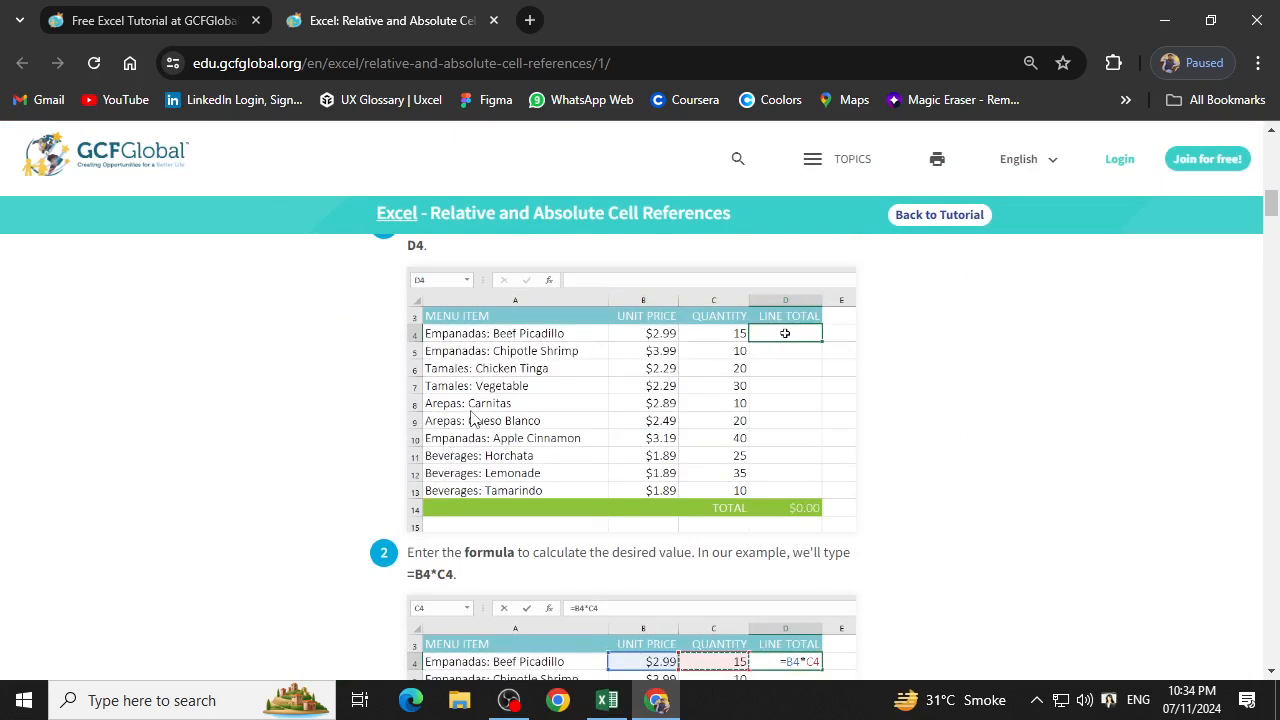
{"action": "left_click", "coordinate": [509, 700]}
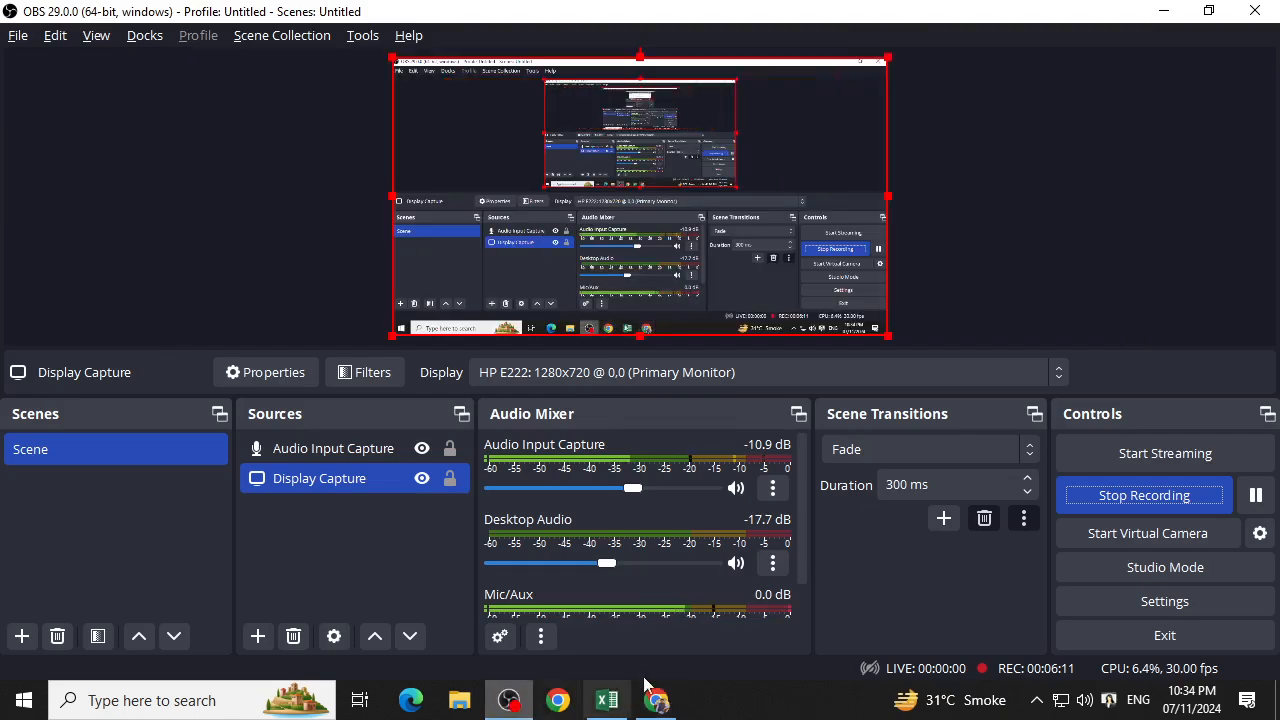
{"action": "left_click", "coordinate": [1256, 495]}
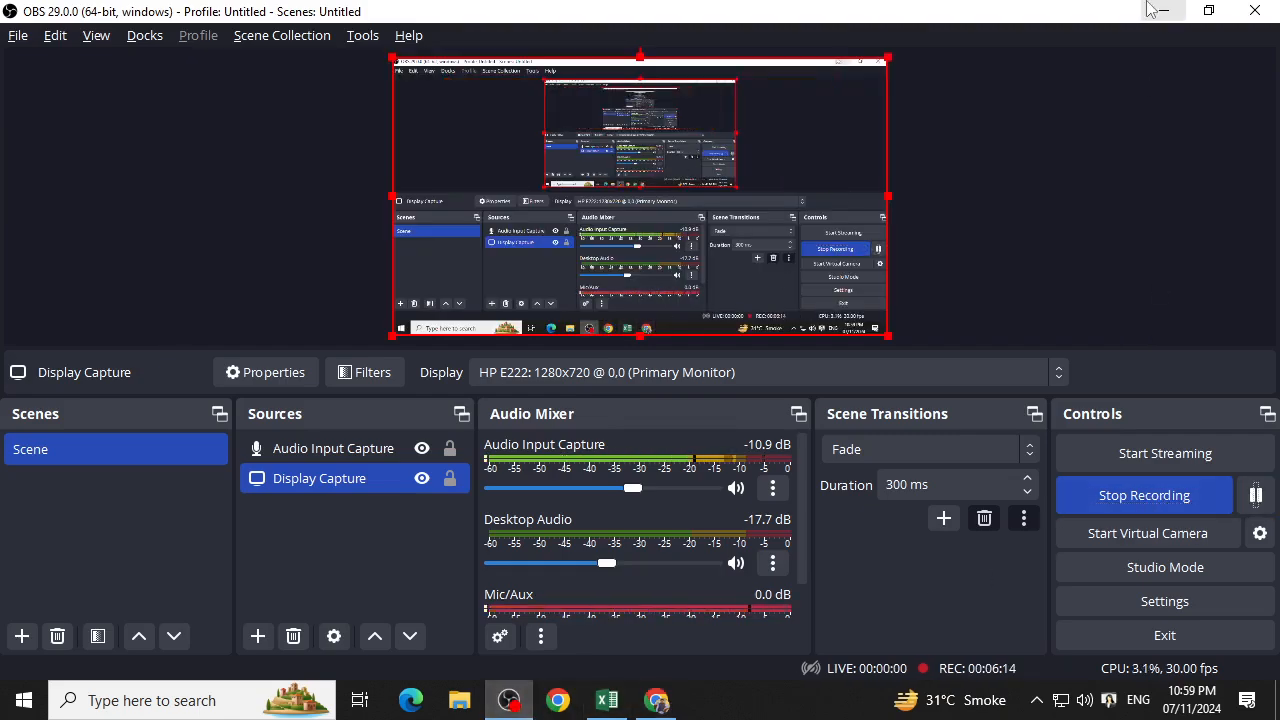
{"action": "left_click", "coordinate": [1163, 11]}
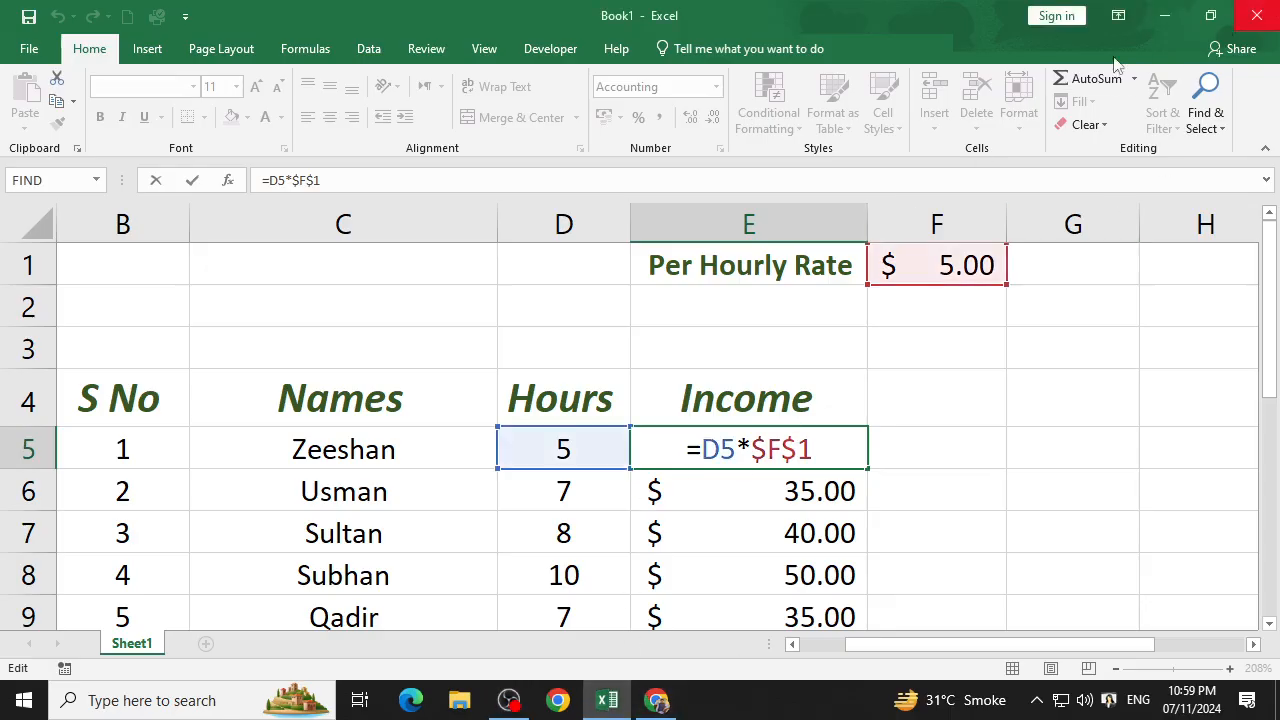
Switch to Chrome and read the GCFGlobal lesson from its introduction through the relative reference example with =B4*C4.
{"action": "left_click", "coordinate": [656, 700]}
{"action": "scroll", "coordinate": [788, 558], "scroll_direction": "up", "scroll_amount": 8}
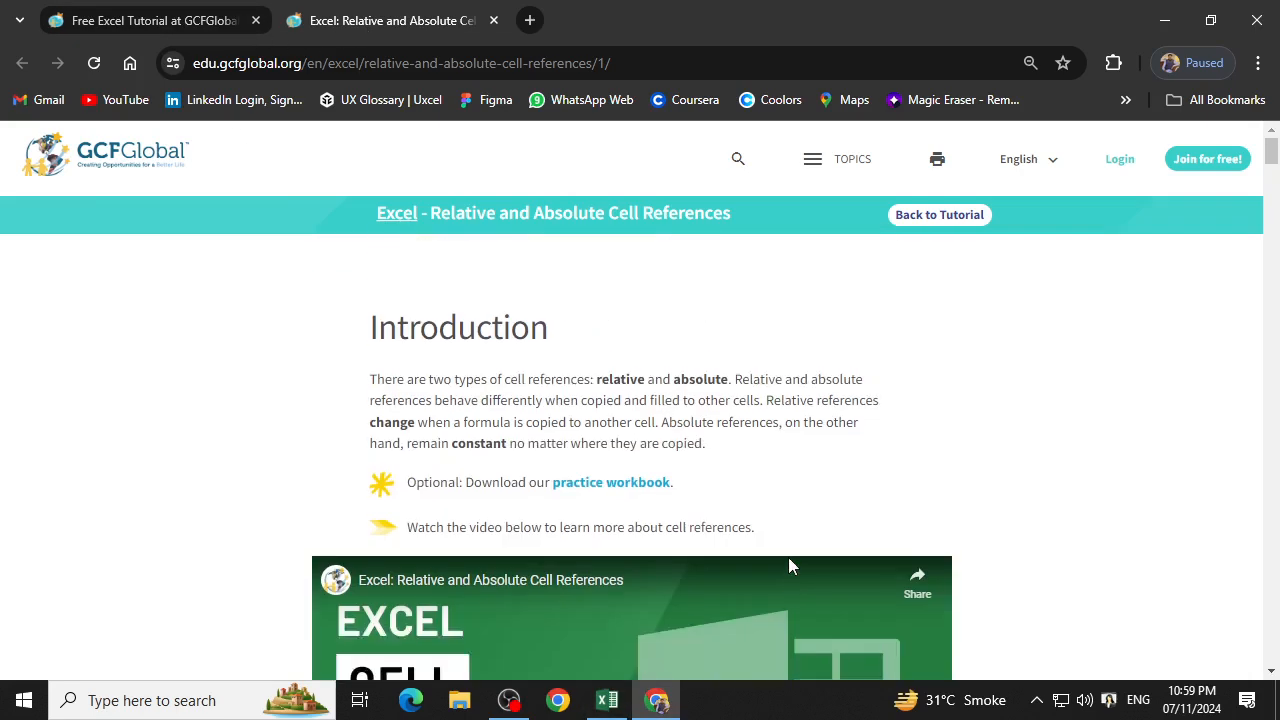
{"action": "scroll", "coordinate": [880, 470], "scroll_direction": "down", "scroll_amount": 4}
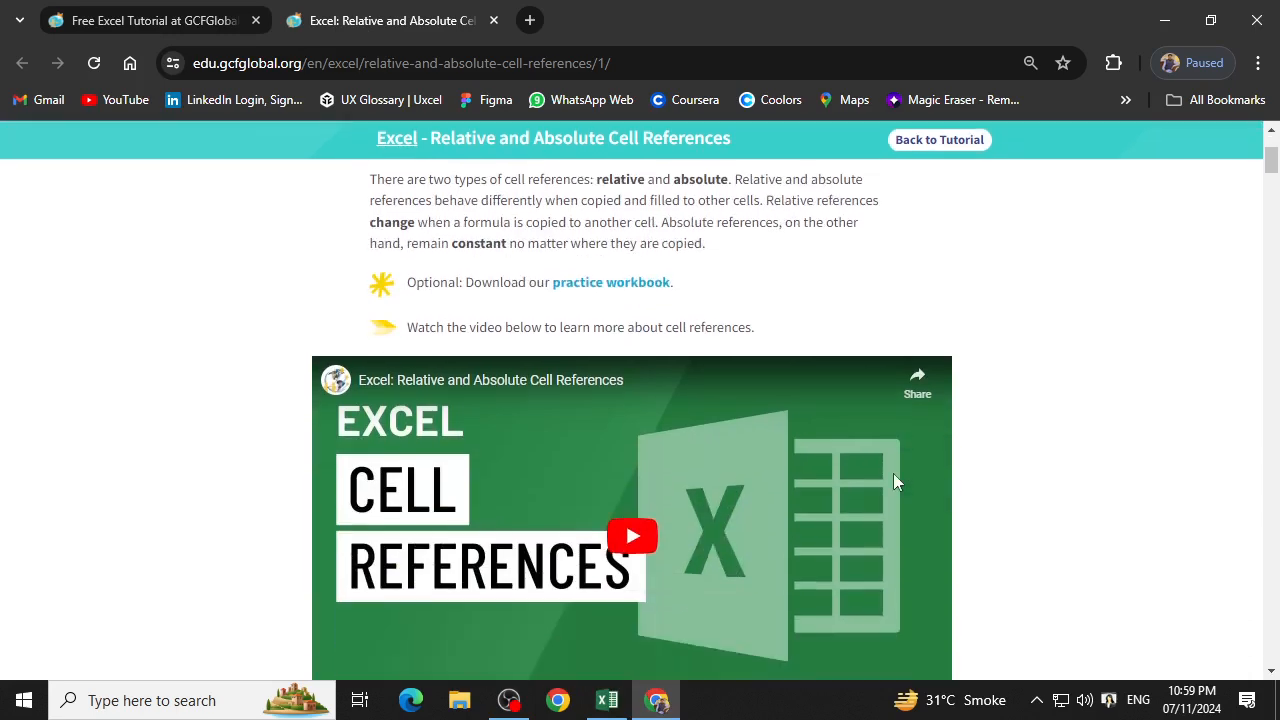
{"action": "scroll", "coordinate": [840, 437], "scroll_direction": "down", "scroll_amount": 3}
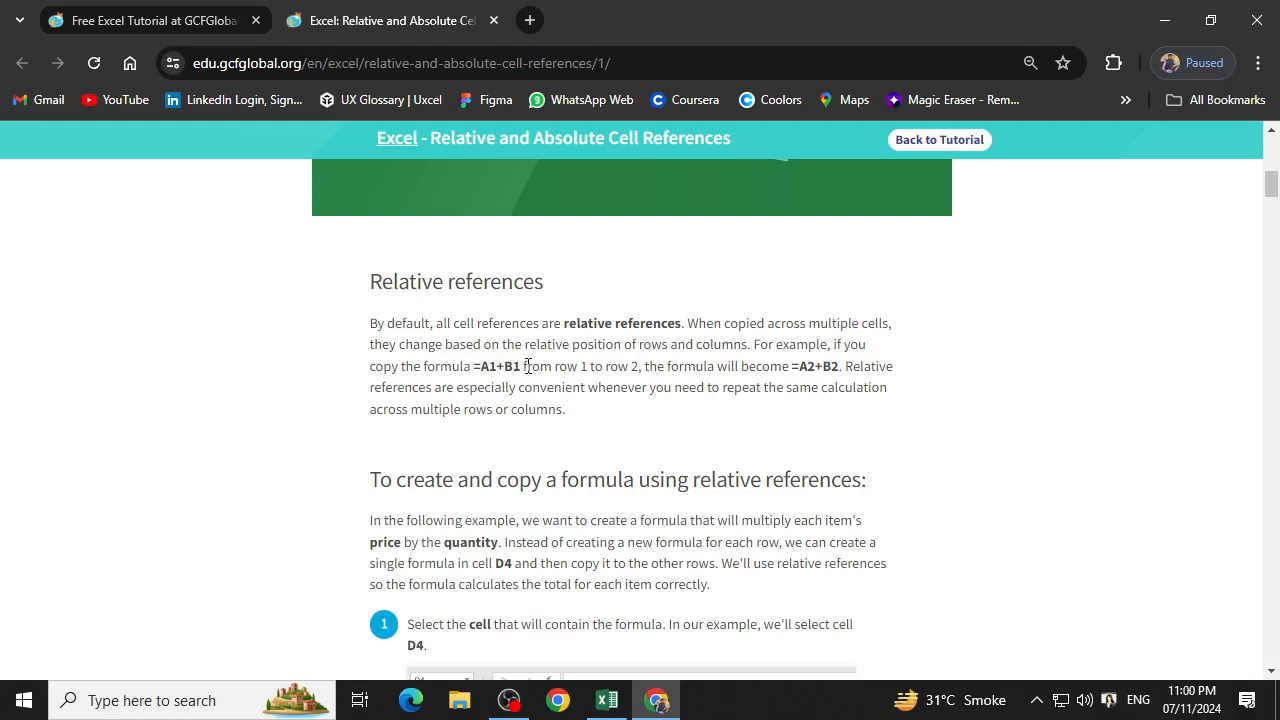
{"action": "scroll", "coordinate": [532, 366], "scroll_direction": "down", "scroll_amount": 4}
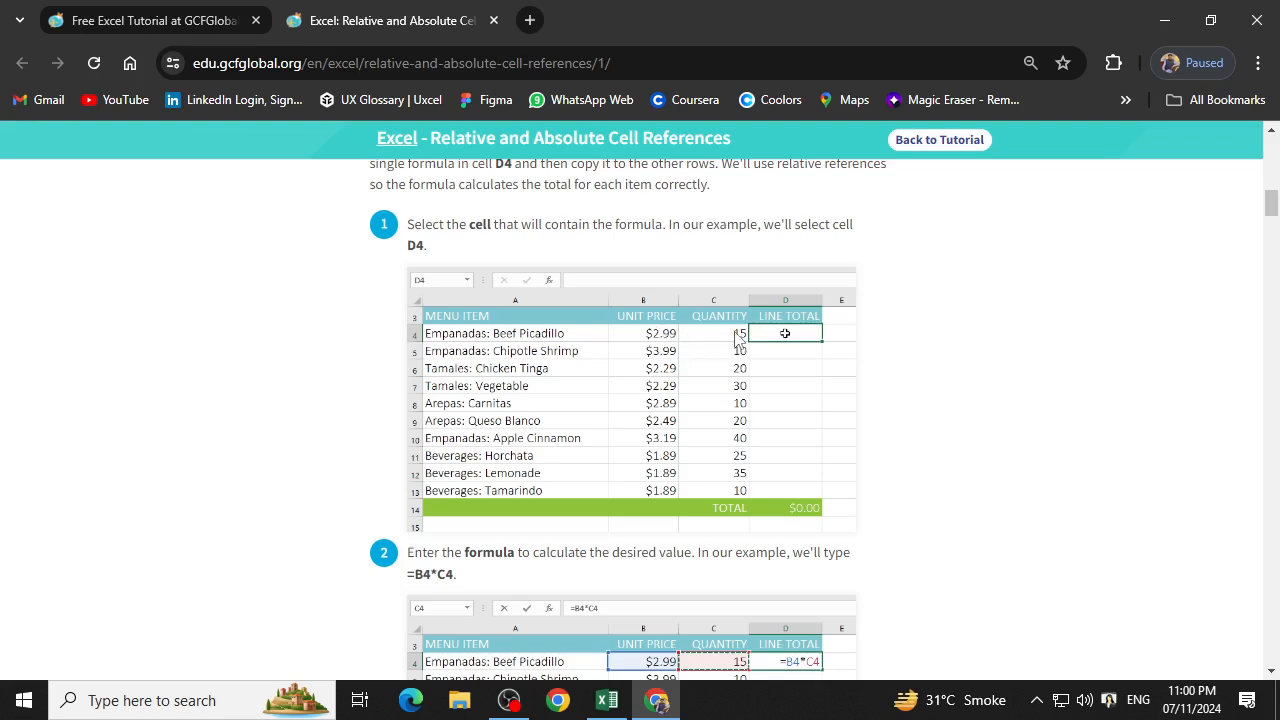
{"action": "scroll", "coordinate": [756, 410], "scroll_direction": "down", "scroll_amount": 3}
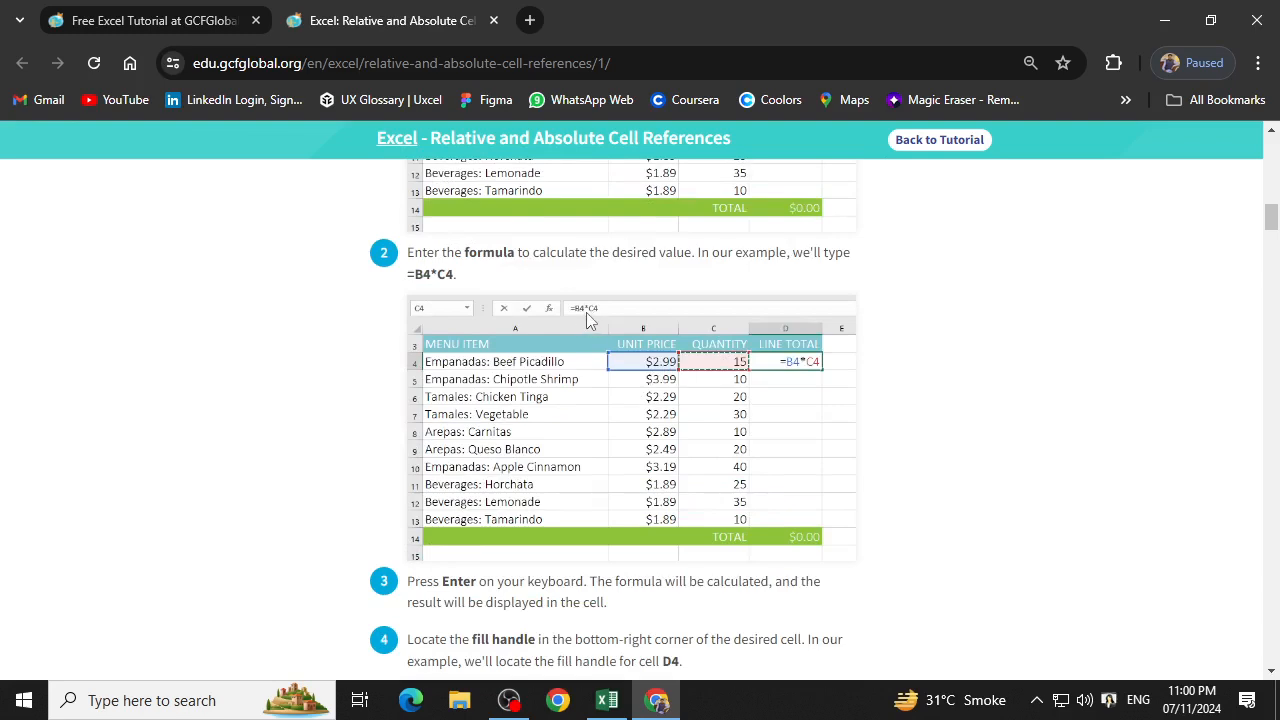
{"action": "scroll", "coordinate": [631, 420], "scroll_direction": "down", "scroll_amount": 5}
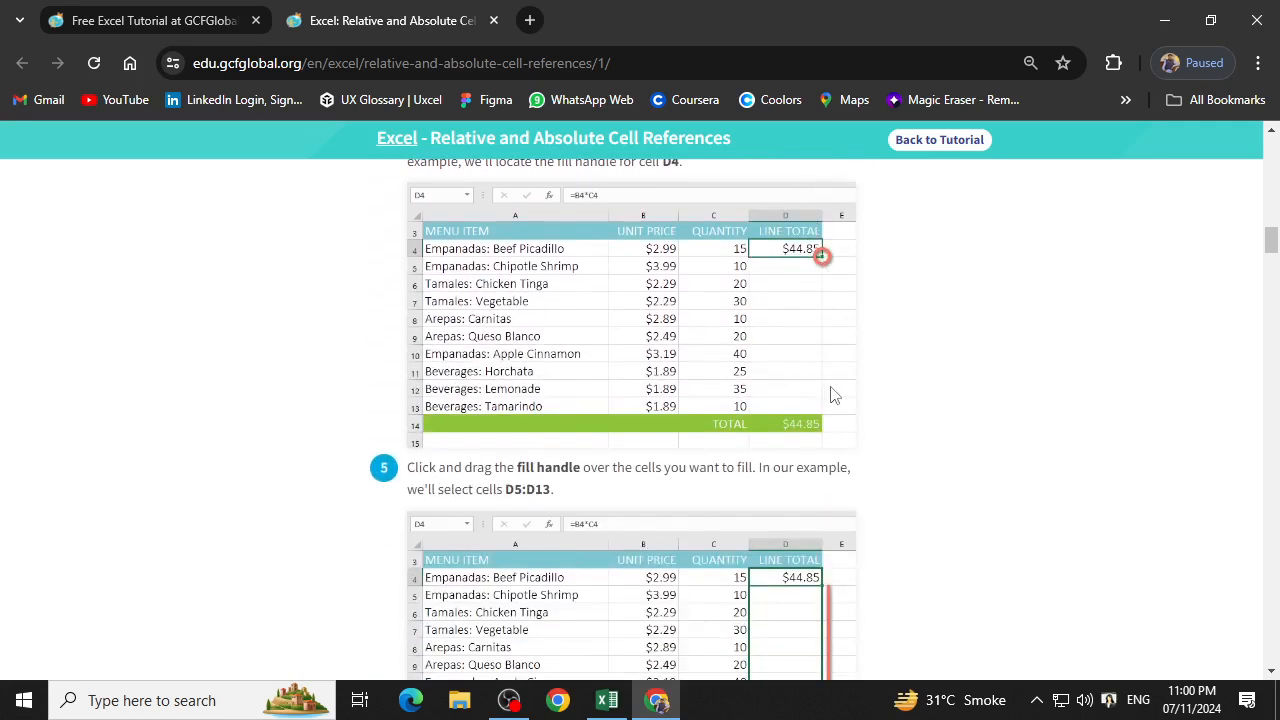
{"action": "scroll", "coordinate": [818, 390], "scroll_direction": "down", "scroll_amount": 3}
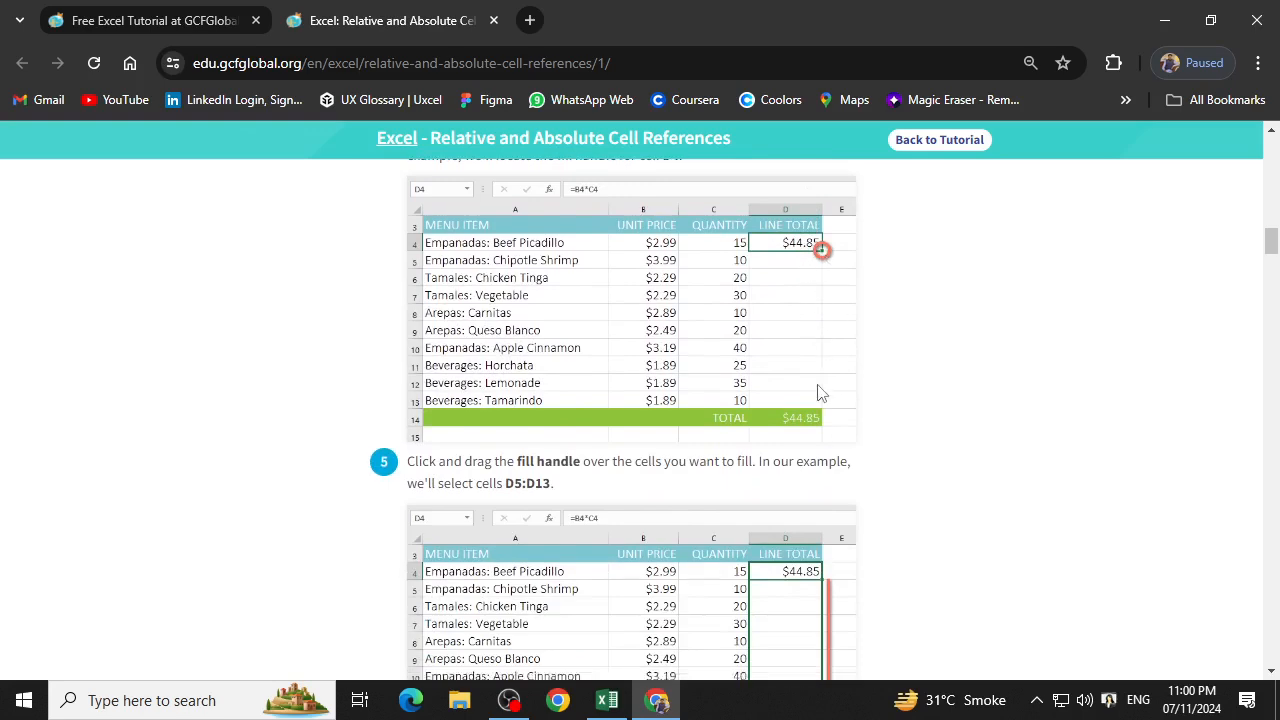
{"action": "scroll", "coordinate": [829, 474], "scroll_direction": "down", "scroll_amount": 2}
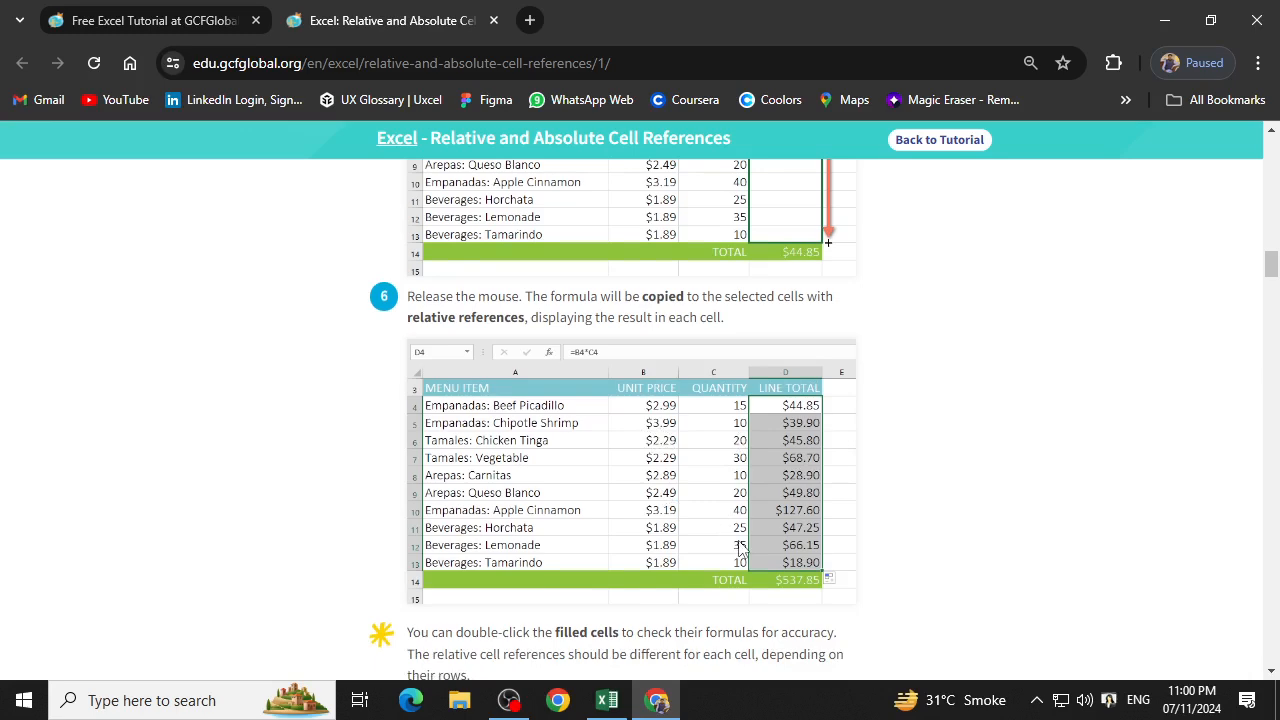
{"action": "scroll", "coordinate": [747, 540], "scroll_direction": "down", "scroll_amount": 4}
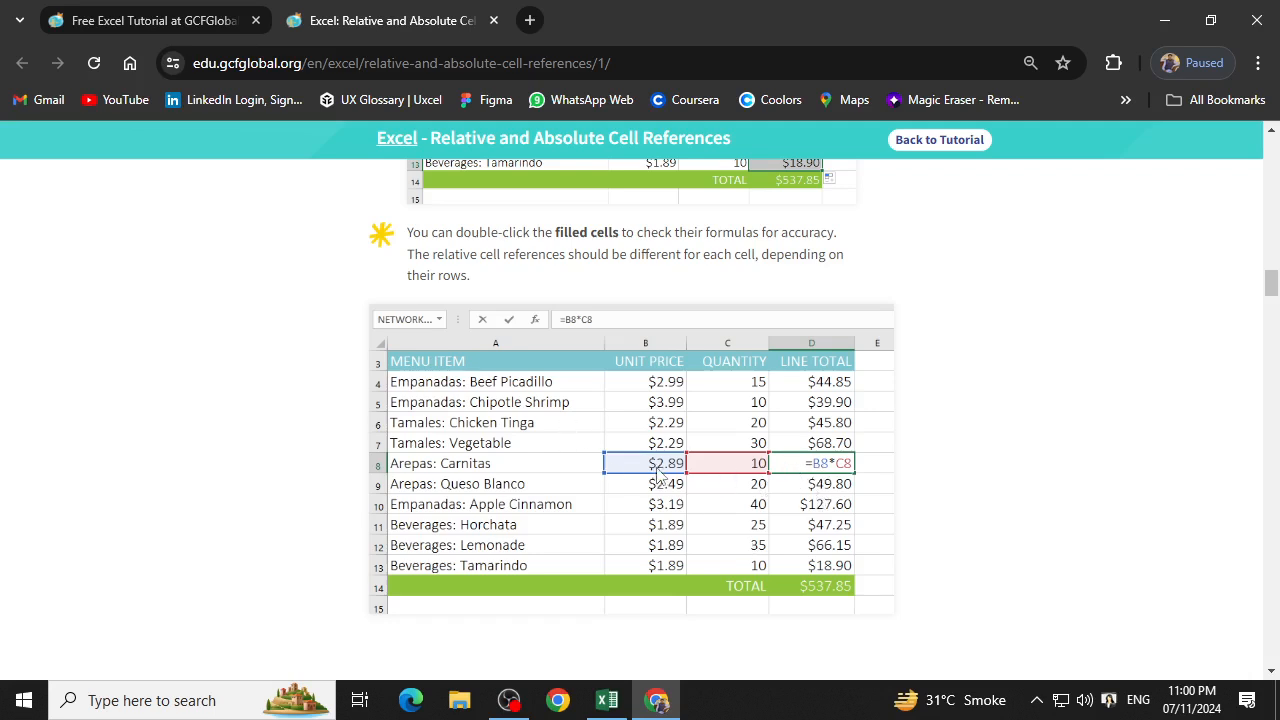
Read the lesson's absolute references section, covering the dollar sign formats and the sales tax example =(B4*C4)*$E$2.
{"action": "scroll", "coordinate": [730, 480], "scroll_direction": "down", "scroll_amount": 4}
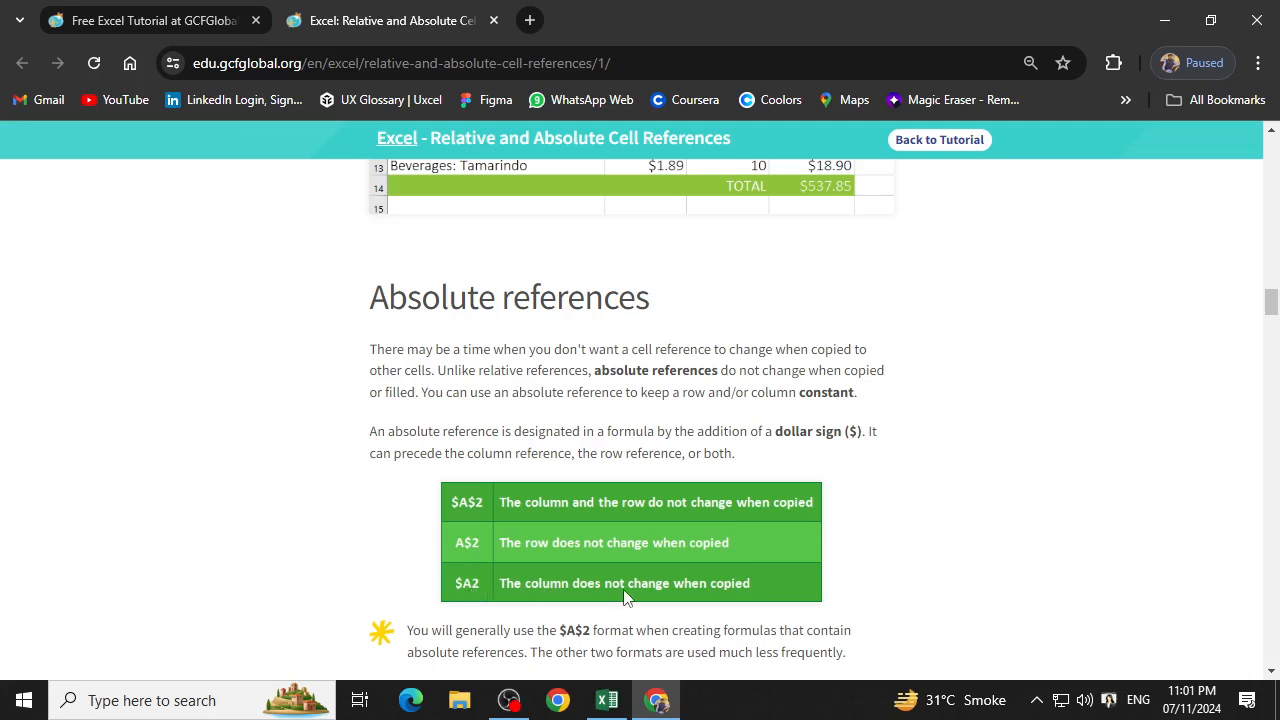
{"action": "scroll", "coordinate": [699, 604], "scroll_direction": "down", "scroll_amount": 2}
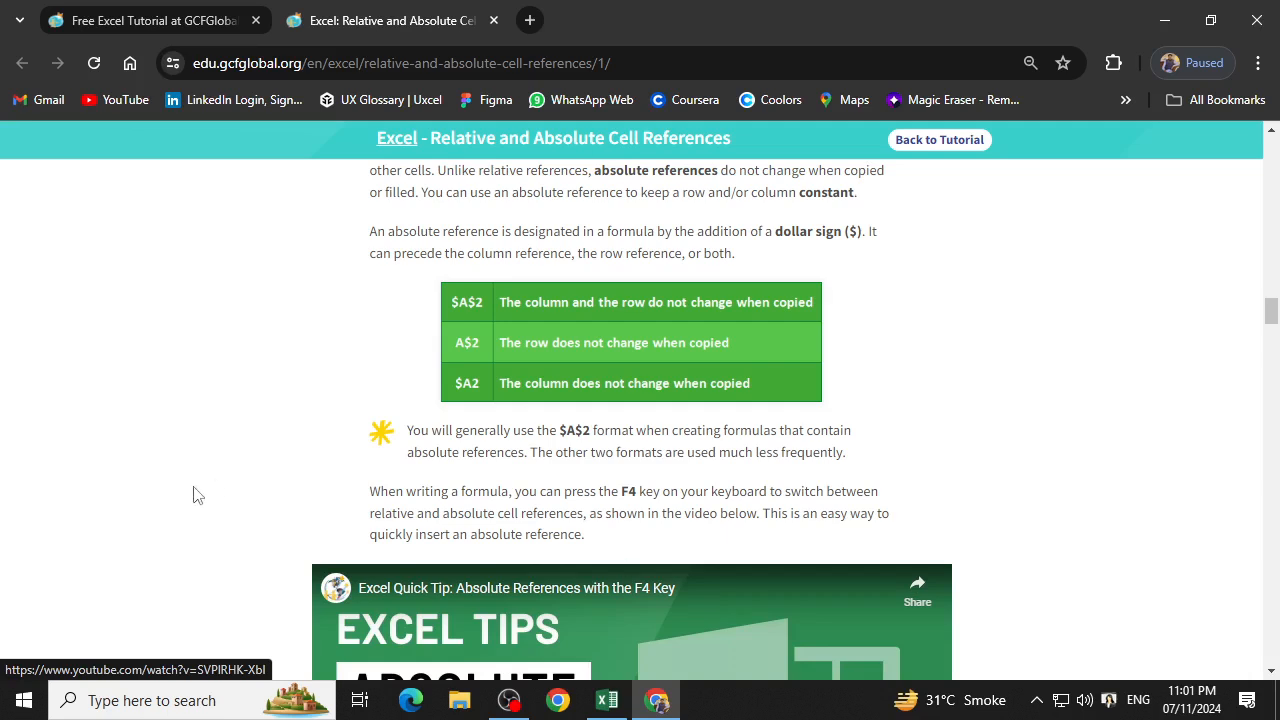
{"action": "scroll", "coordinate": [651, 474], "scroll_direction": "down", "scroll_amount": 7}
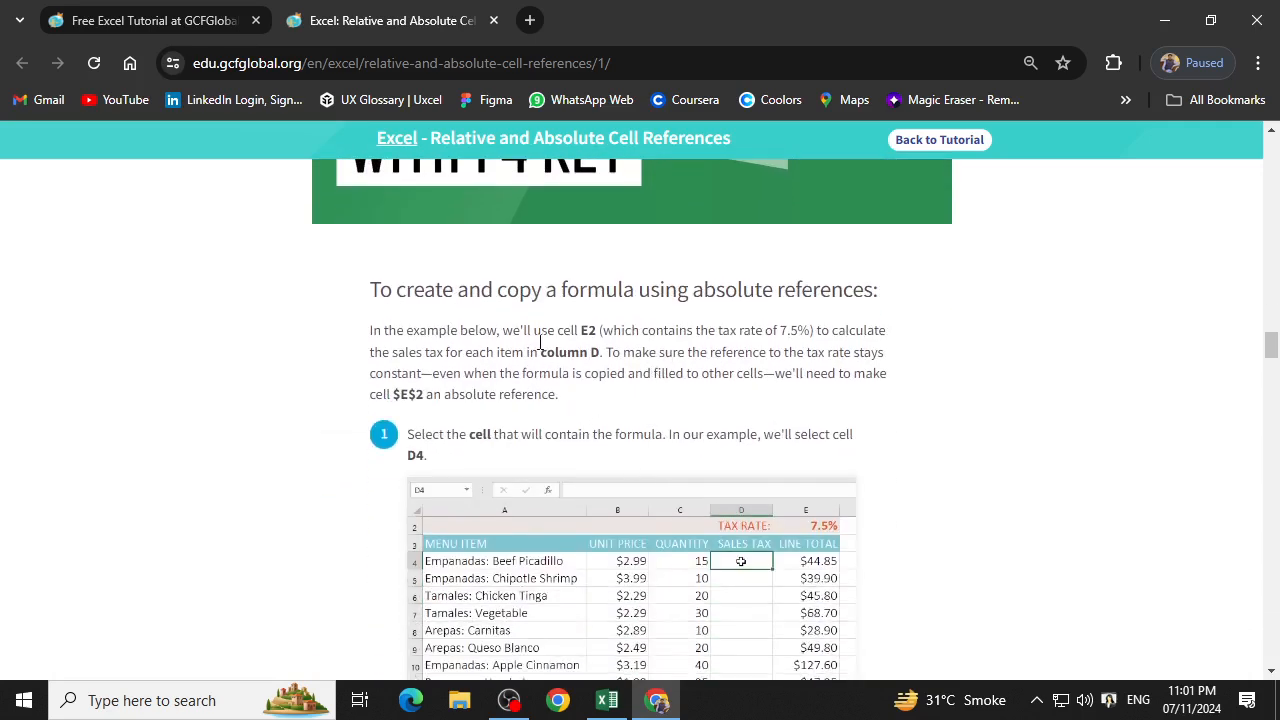
{"action": "scroll", "coordinate": [659, 296], "scroll_direction": "down", "scroll_amount": 2}
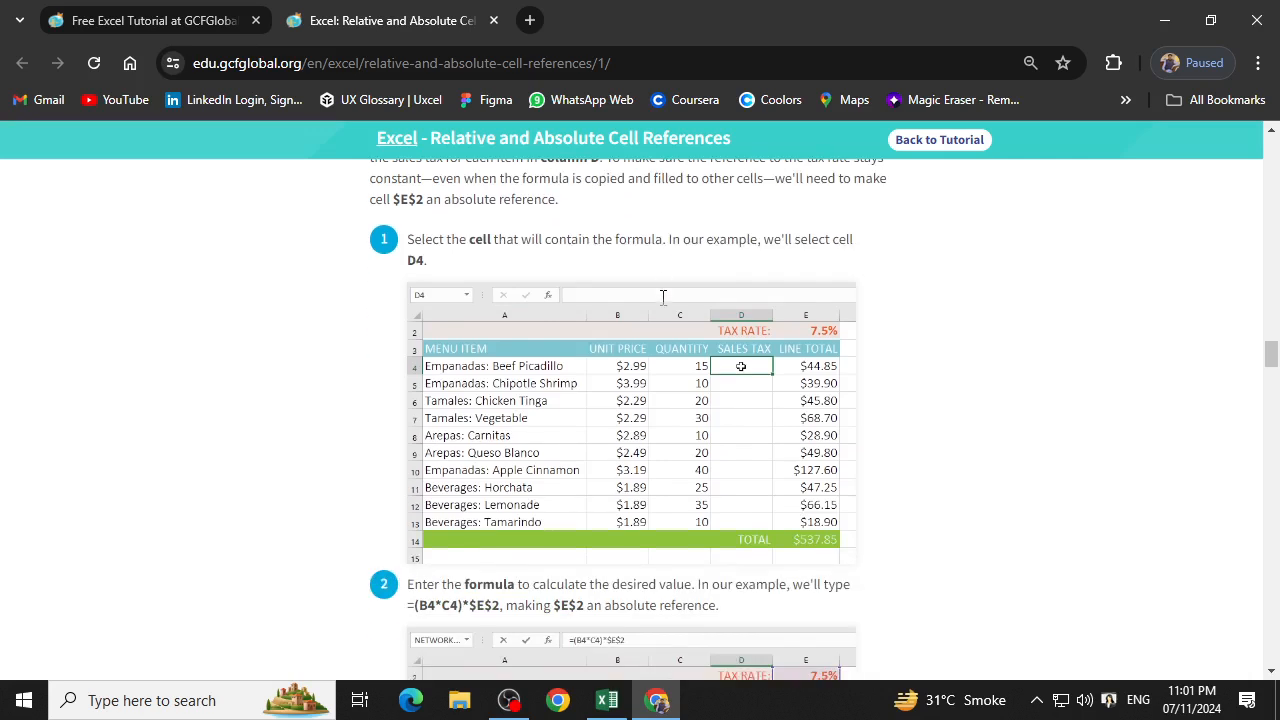
{"action": "scroll", "coordinate": [694, 331], "scroll_direction": "up", "scroll_amount": 1}
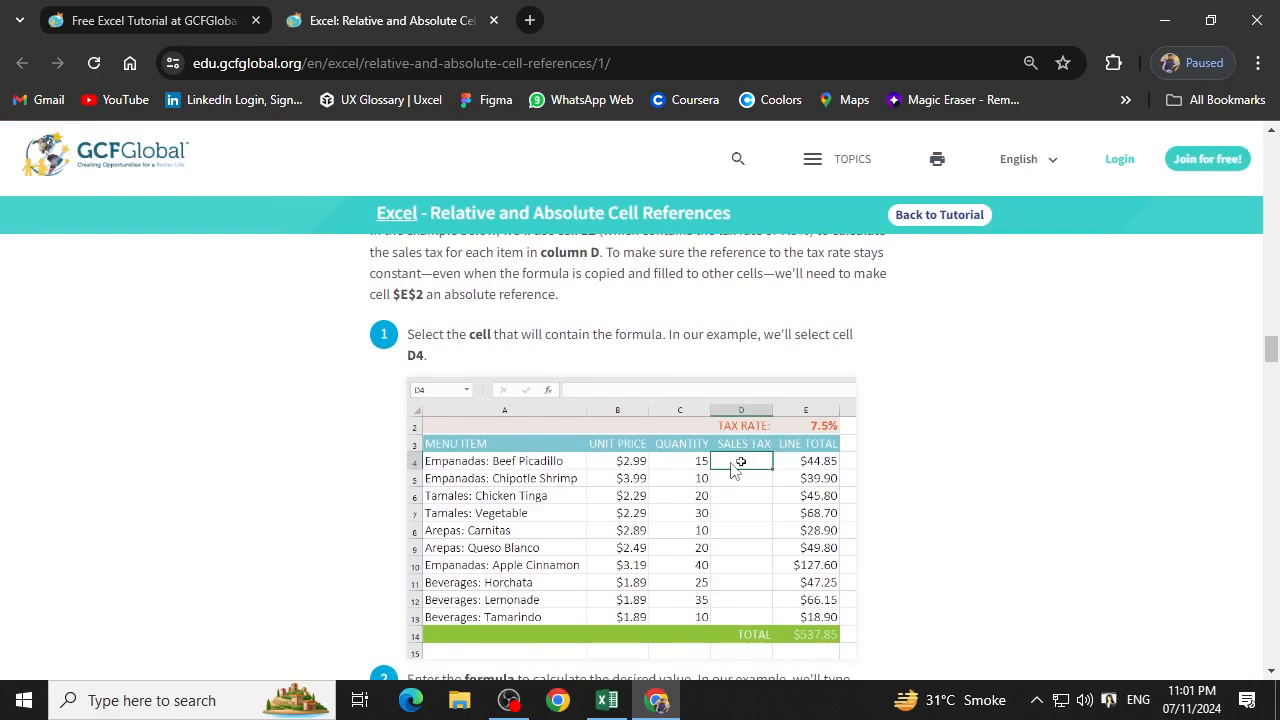
{"action": "scroll", "coordinate": [731, 470], "scroll_direction": "down", "scroll_amount": 2}
{"action": "scroll", "coordinate": [731, 470], "scroll_direction": "down", "scroll_amount": 2}
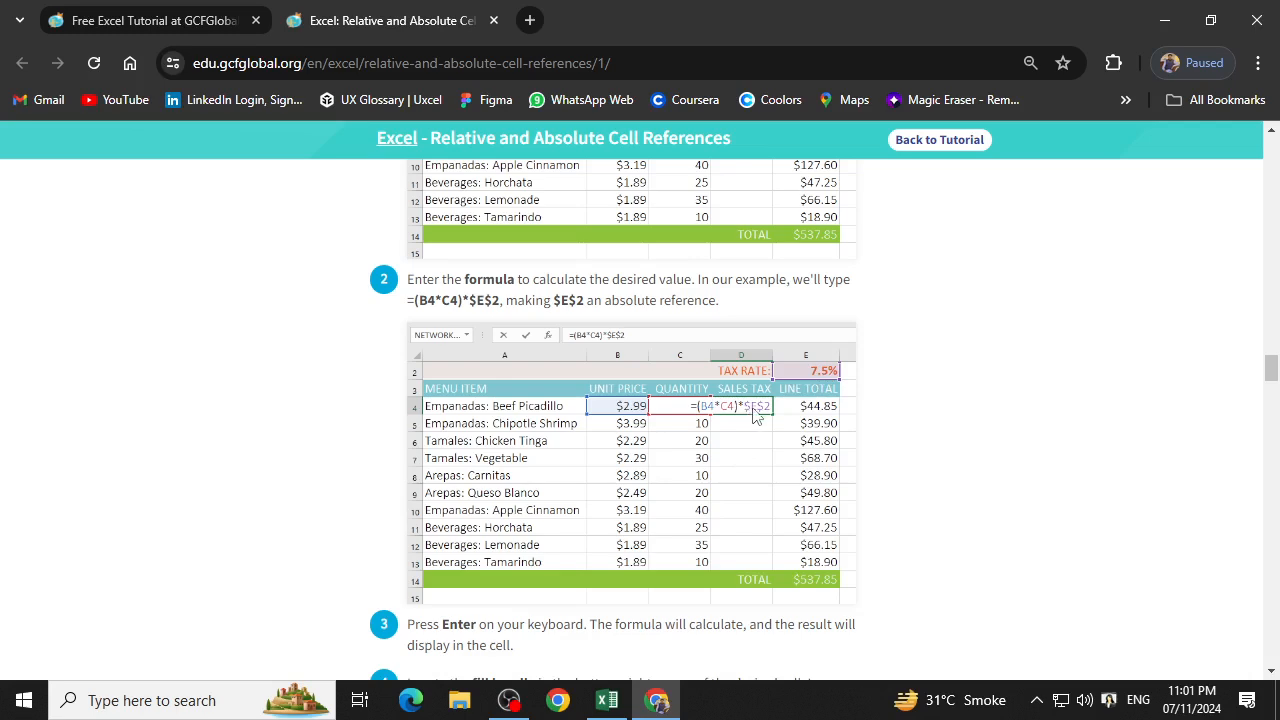
{"action": "scroll", "coordinate": [766, 430], "scroll_direction": "down", "scroll_amount": 5}
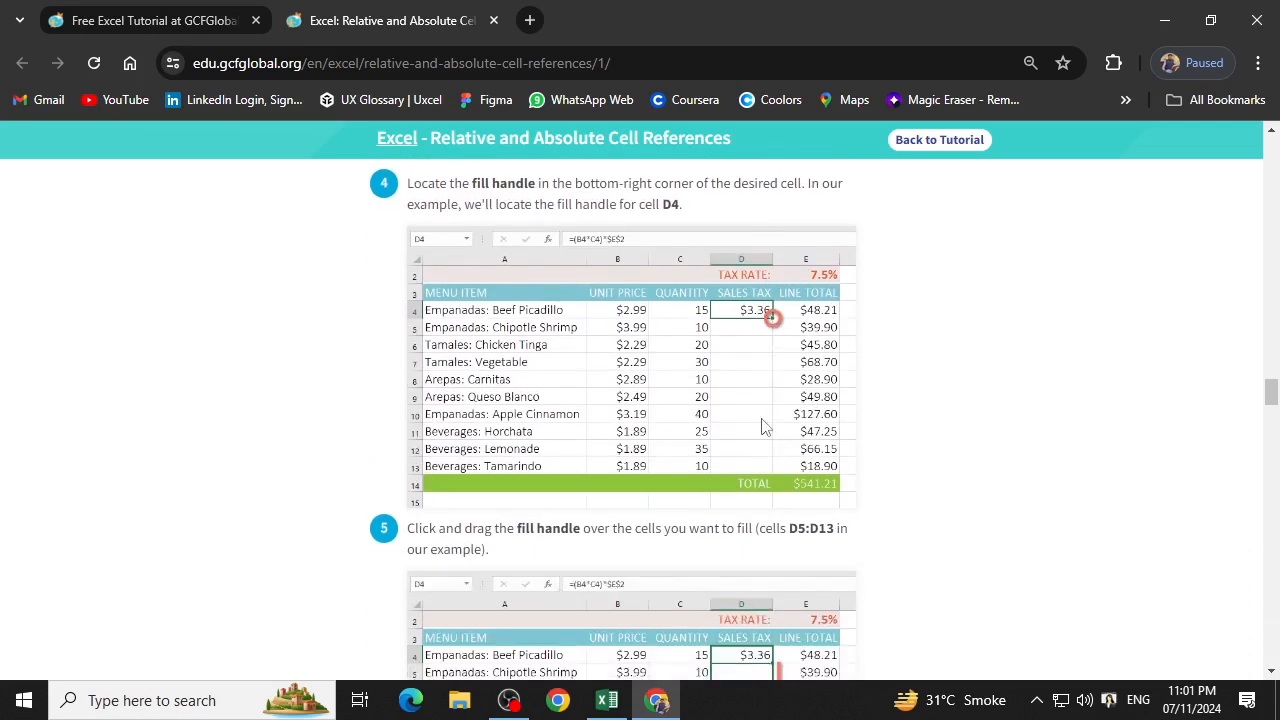
{"action": "scroll", "coordinate": [766, 420], "scroll_direction": "down", "scroll_amount": 3}
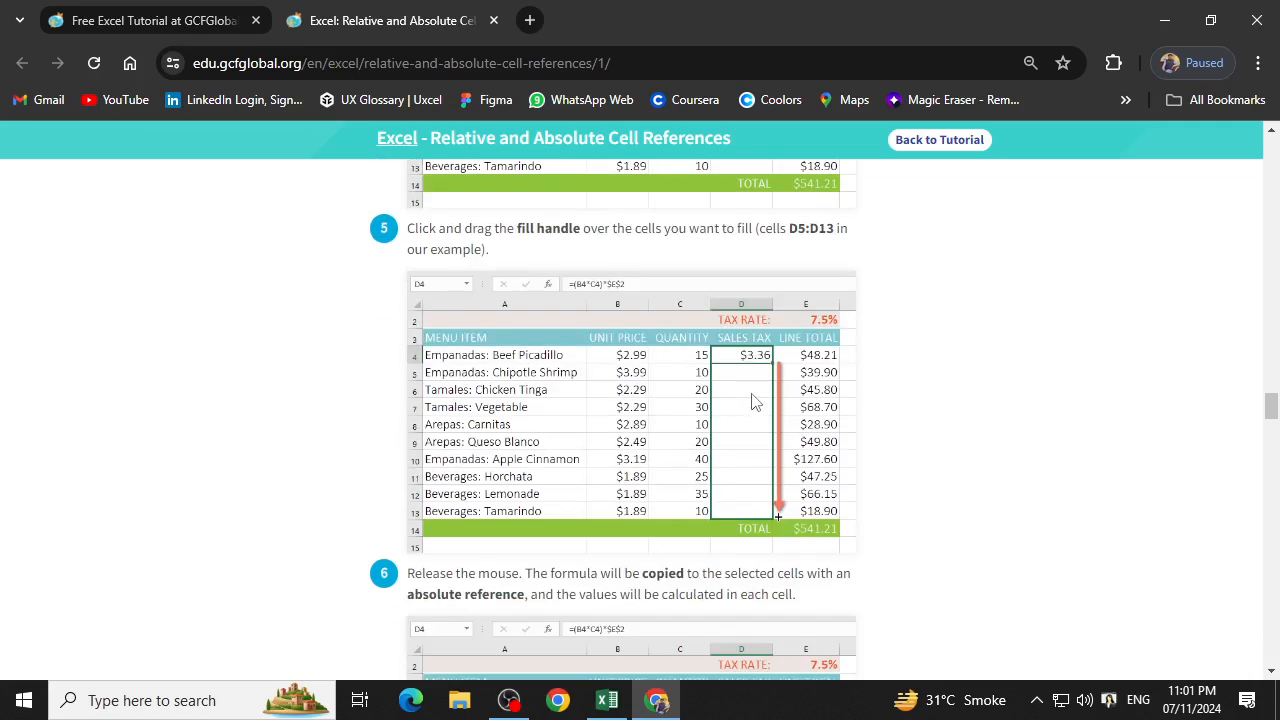
{"action": "scroll", "coordinate": [755, 415], "scroll_direction": "down", "scroll_amount": 2}
{"action": "scroll", "coordinate": [755, 415], "scroll_direction": "down", "scroll_amount": 1}
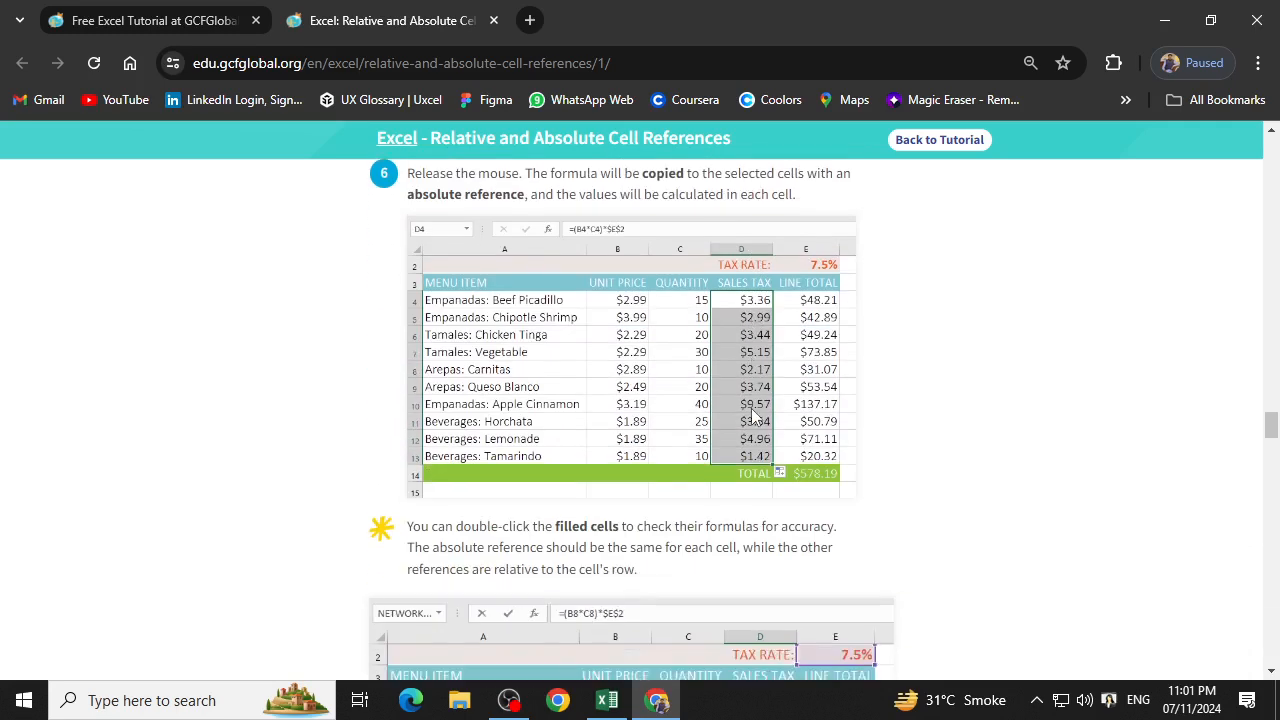
Read the lesson's tips on checking filled formulas like =(B8*C8)*$E$2 and including the dollar sign in absolute references.
{"action": "scroll", "coordinate": [755, 418], "scroll_direction": "down", "scroll_amount": 3}
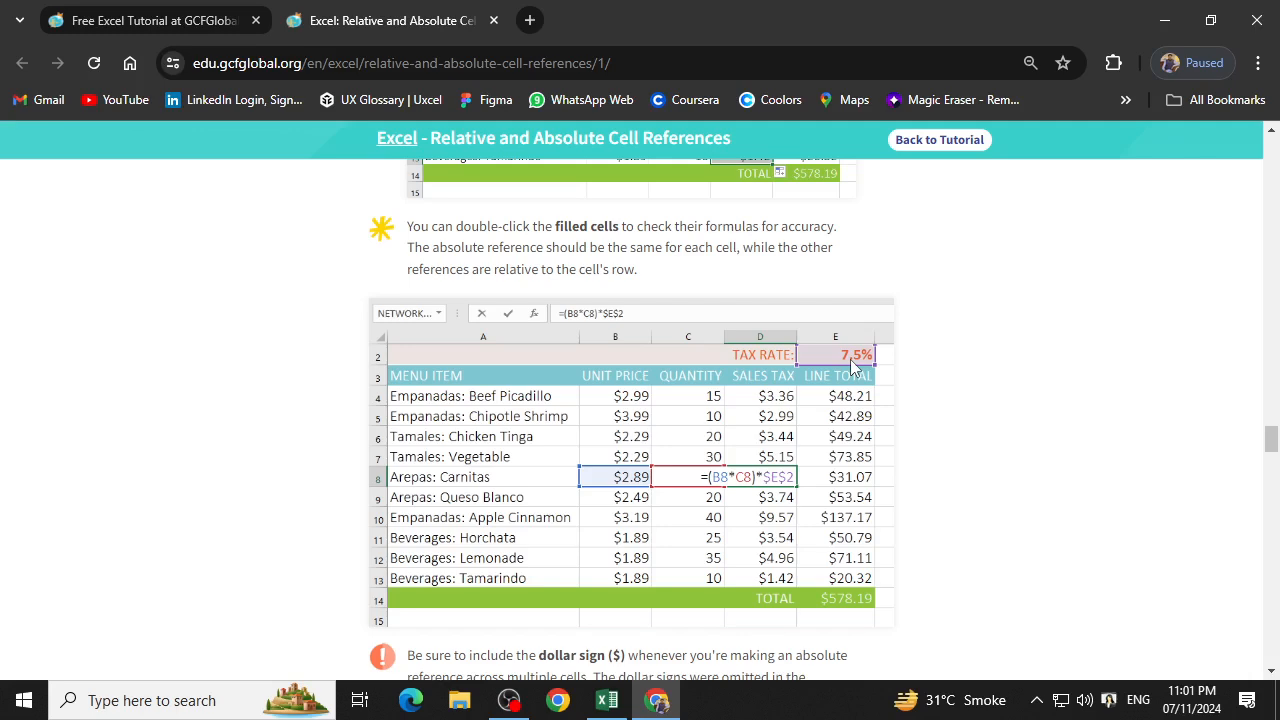
{"action": "scroll", "coordinate": [771, 420], "scroll_direction": "down", "scroll_amount": 7}
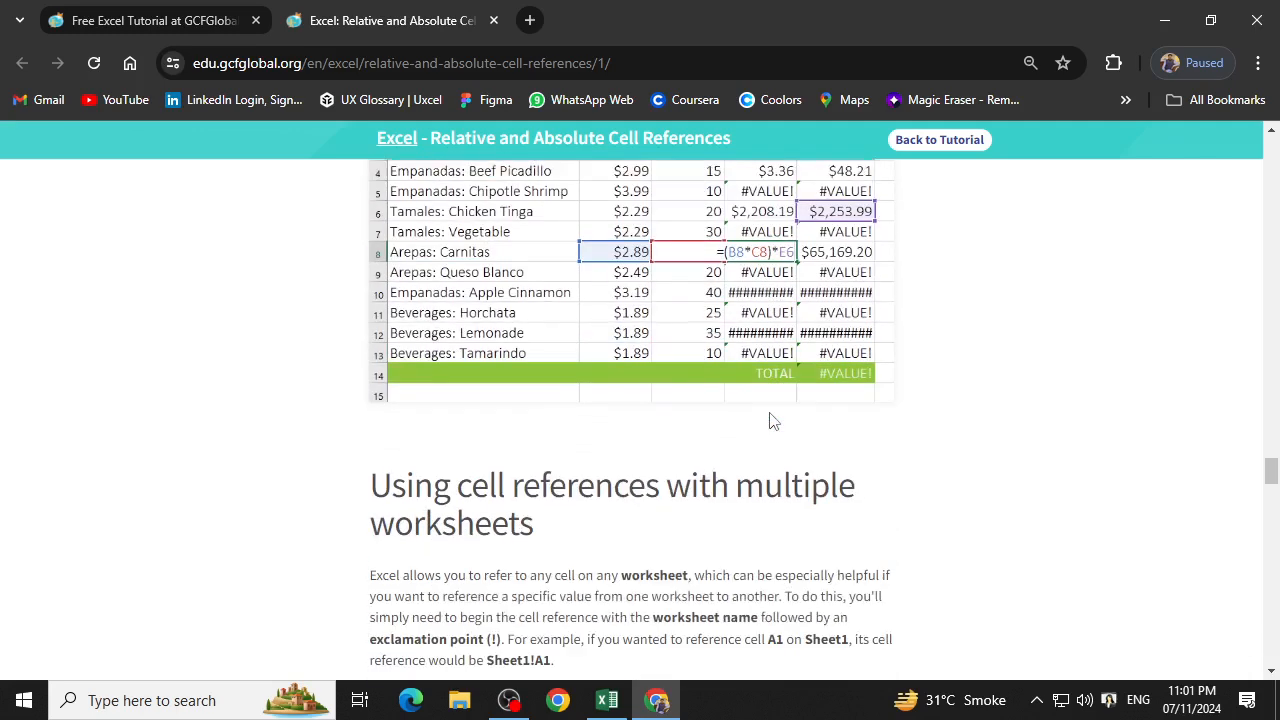
{"action": "scroll", "coordinate": [771, 420], "scroll_direction": "up", "scroll_amount": 1}
{"action": "scroll", "coordinate": [540, 385], "scroll_direction": "down", "scroll_amount": 2}
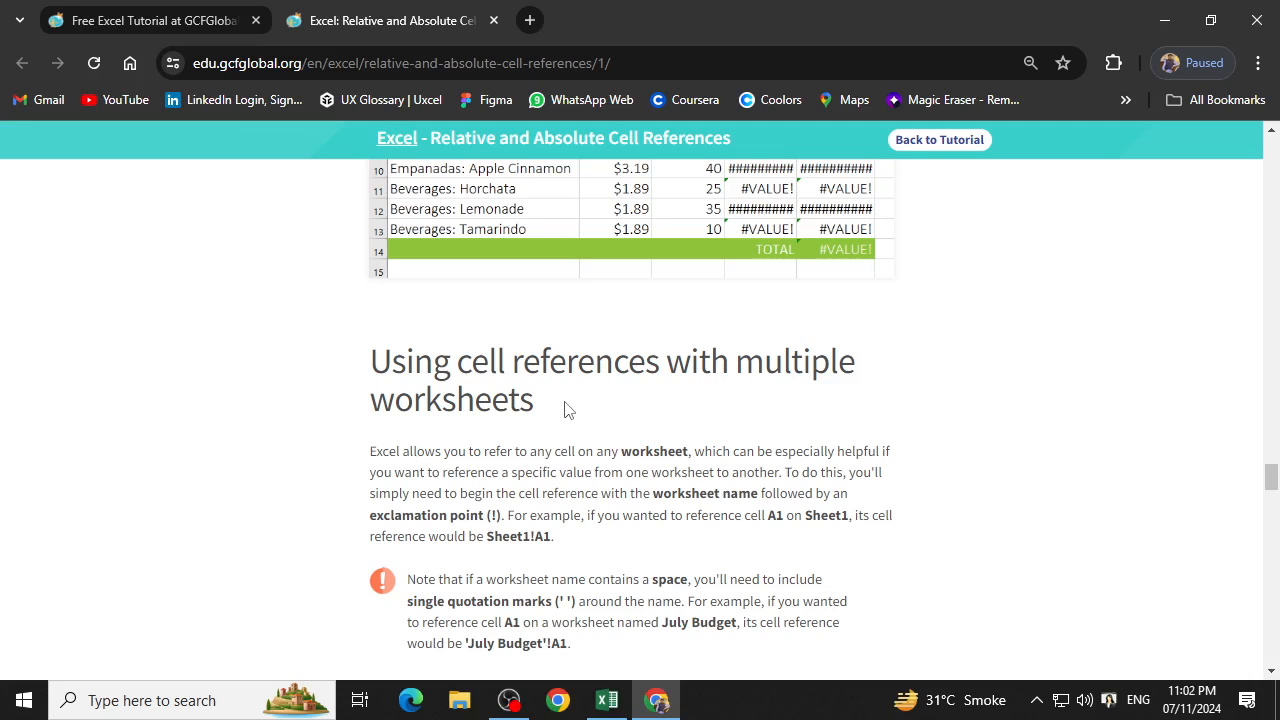
Read the section on cell references with multiple worksheets, through the steps covering the Menu Order and Catering Invoice sheets.
{"action": "scroll", "coordinate": [564, 409], "scroll_direction": "down", "scroll_amount": 1}
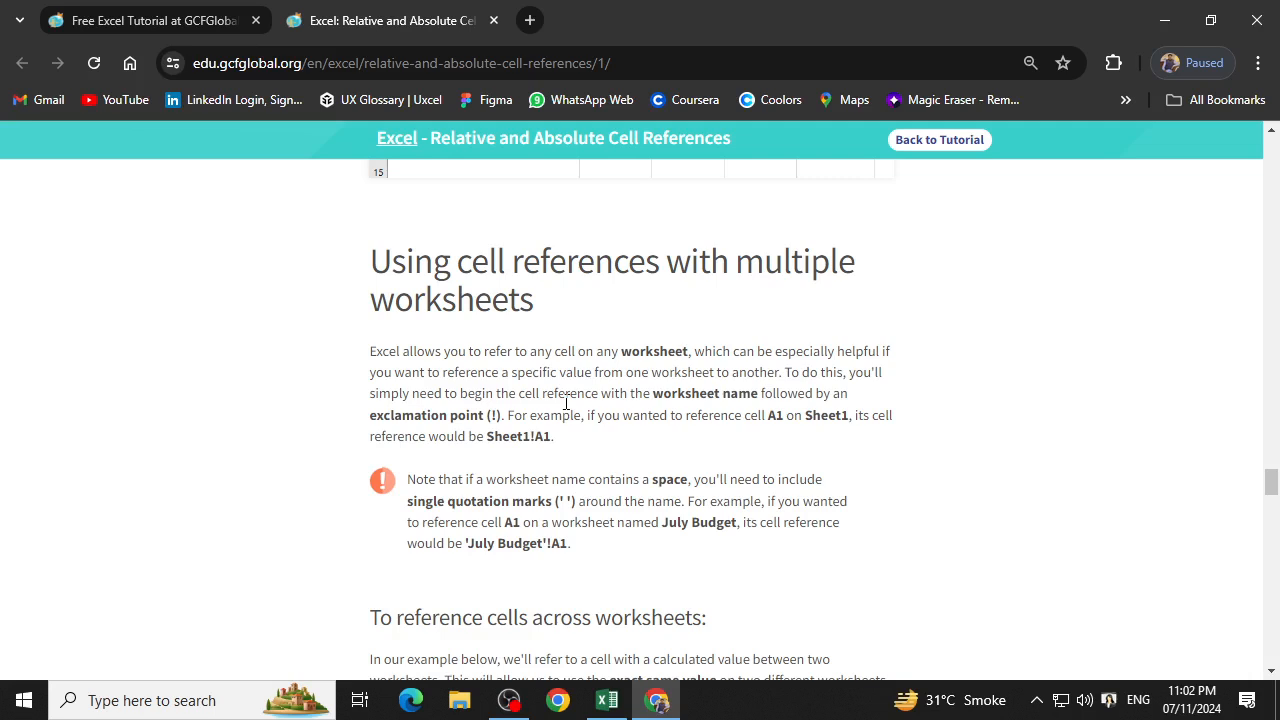
{"action": "scroll", "coordinate": [620, 304], "scroll_direction": "down", "scroll_amount": 2}
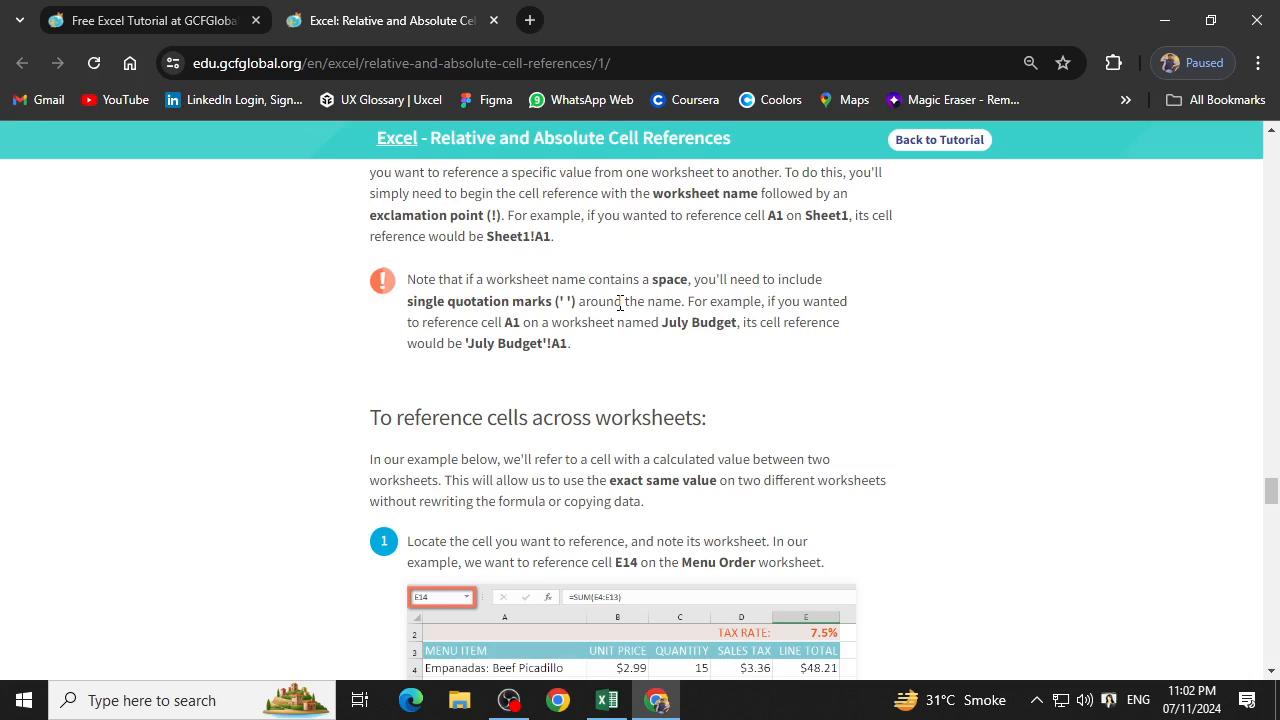
{"action": "scroll", "coordinate": [705, 434], "scroll_direction": "down", "scroll_amount": 2}
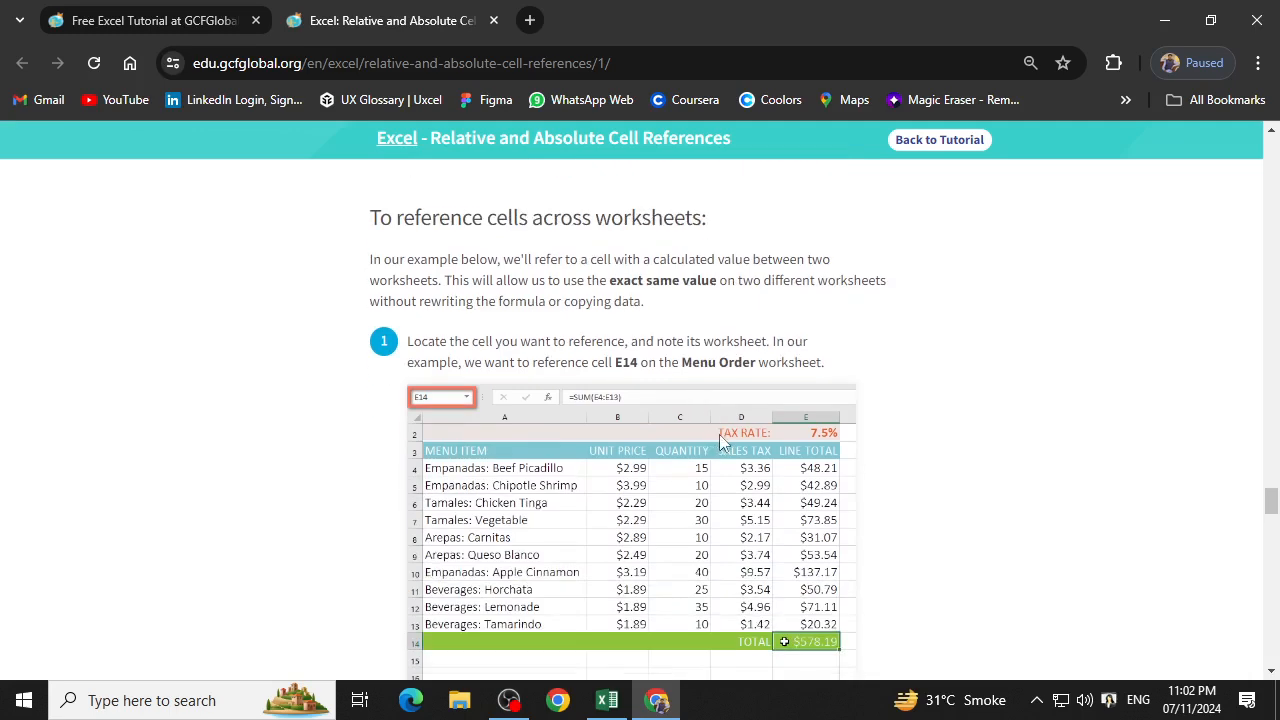
{"action": "scroll", "coordinate": [760, 480], "scroll_direction": "down", "scroll_amount": 1}
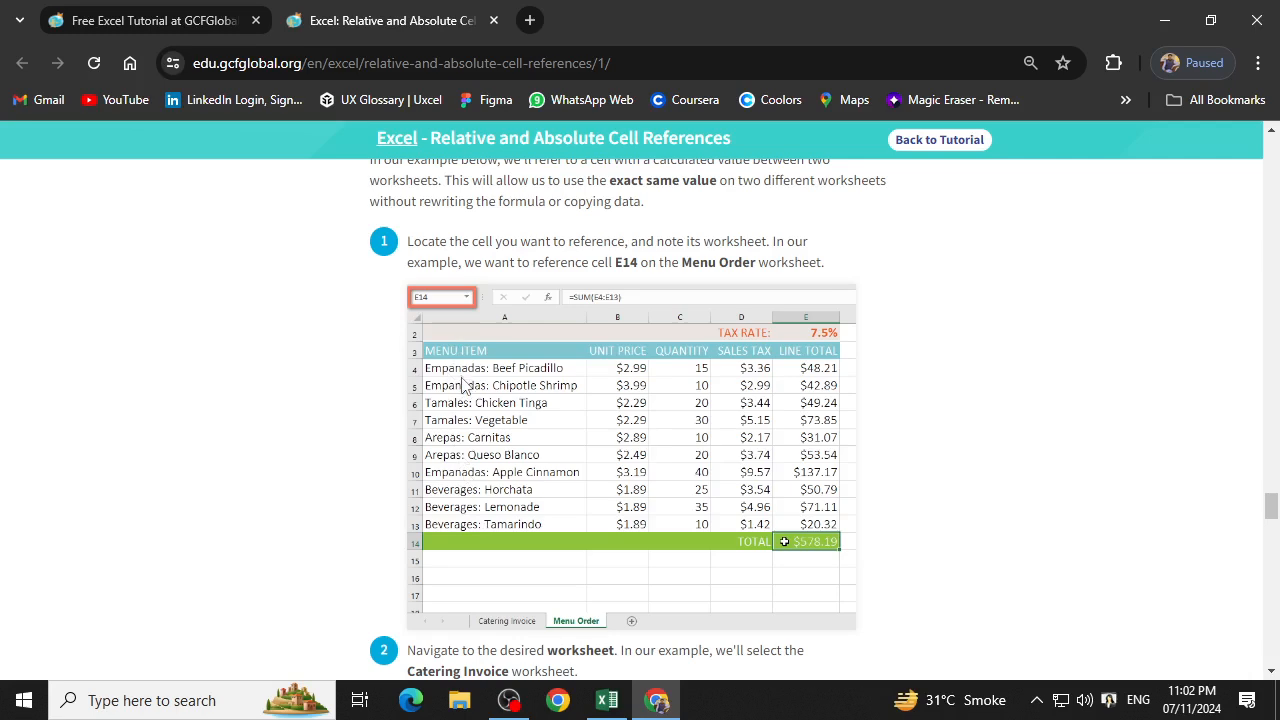
{"action": "scroll", "coordinate": [465, 388], "scroll_direction": "down", "scroll_amount": 1}
{"action": "scroll", "coordinate": [530, 438], "scroll_direction": "down", "scroll_amount": 1}
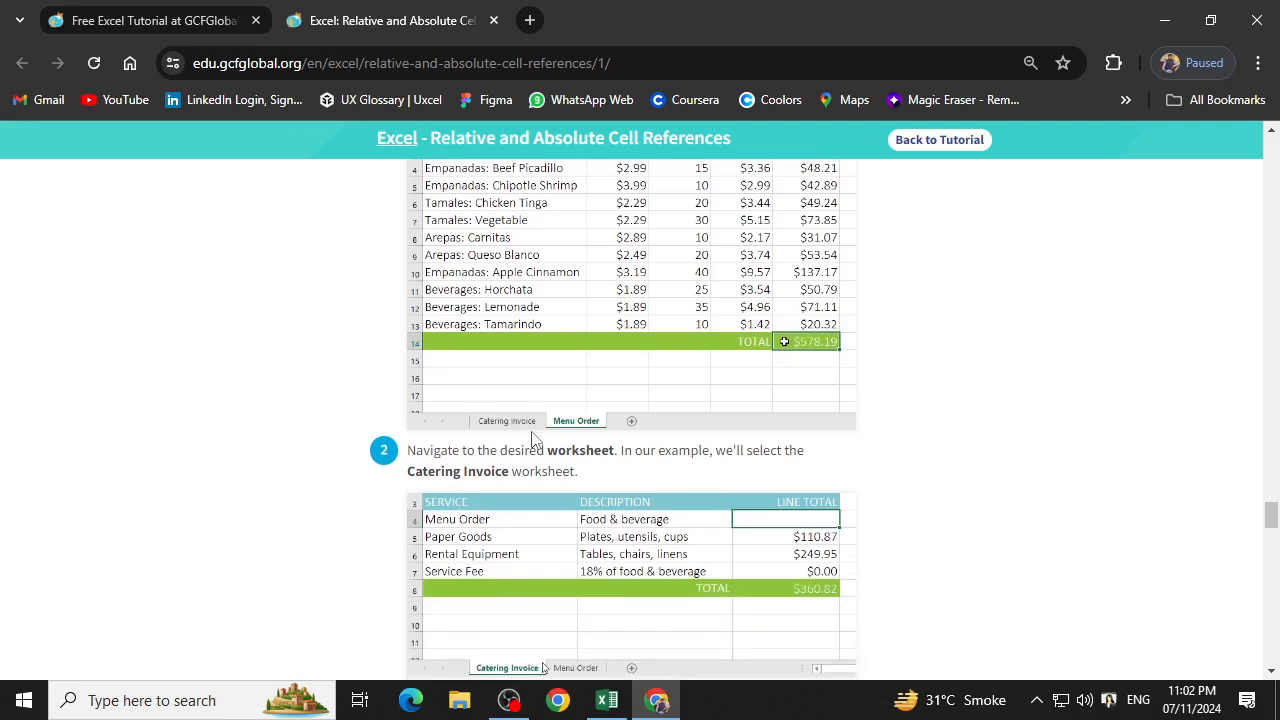
{"action": "scroll", "coordinate": [530, 438], "scroll_direction": "down", "scroll_amount": 2}
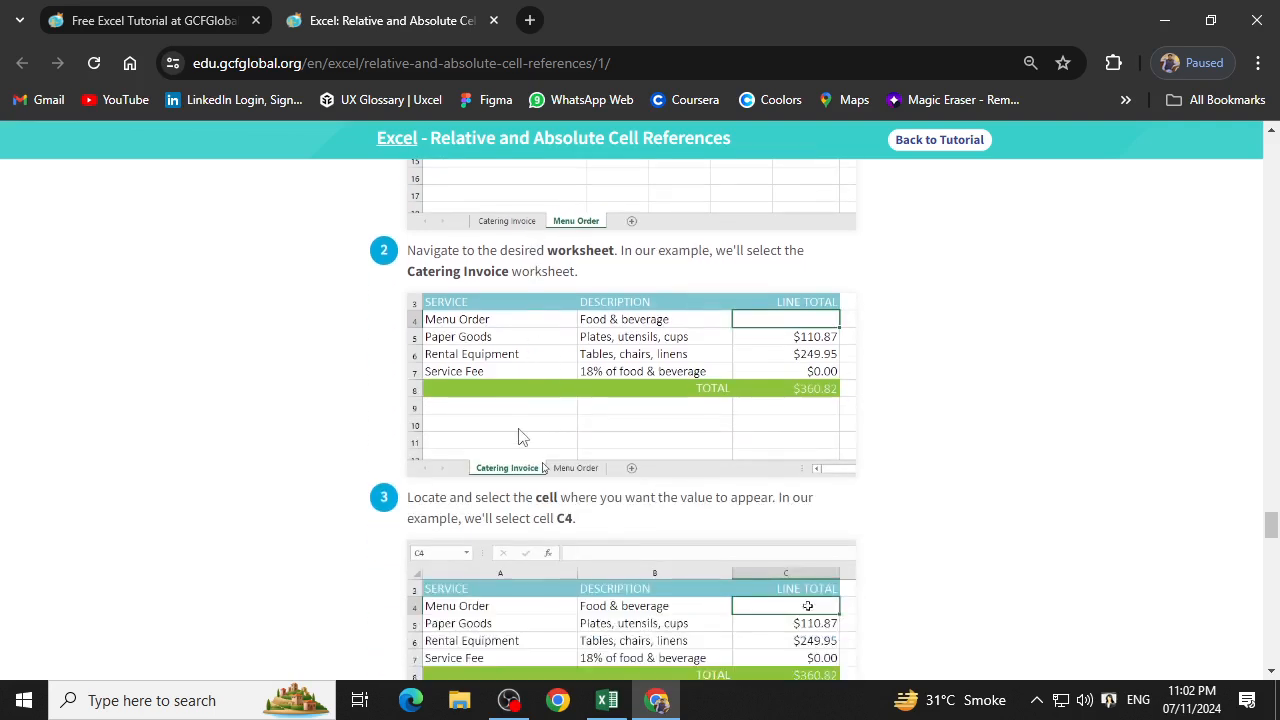
{"action": "scroll", "coordinate": [523, 437], "scroll_direction": "up", "scroll_amount": 1}
{"action": "scroll", "coordinate": [580, 340], "scroll_direction": "up", "scroll_amount": 1}
{"action": "scroll", "coordinate": [640, 375], "scroll_direction": "up", "scroll_amount": 1}
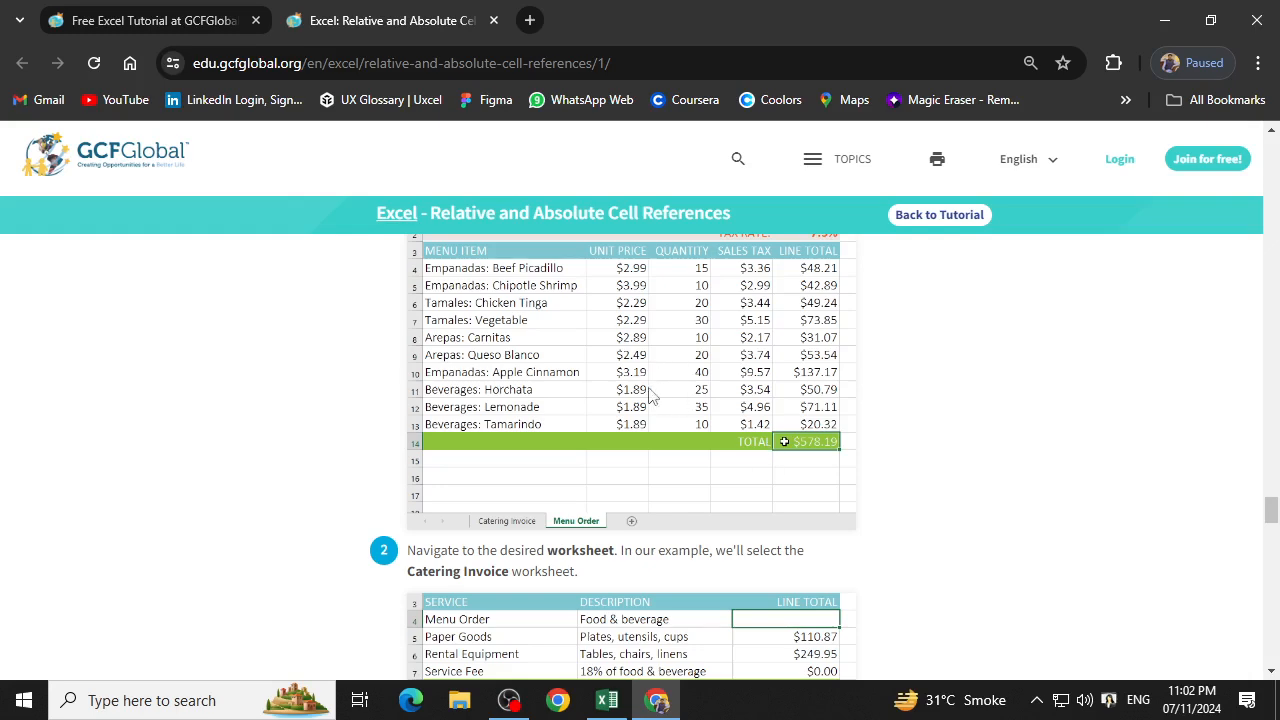
{"action": "scroll", "coordinate": [512, 530], "scroll_direction": "down", "scroll_amount": 3}
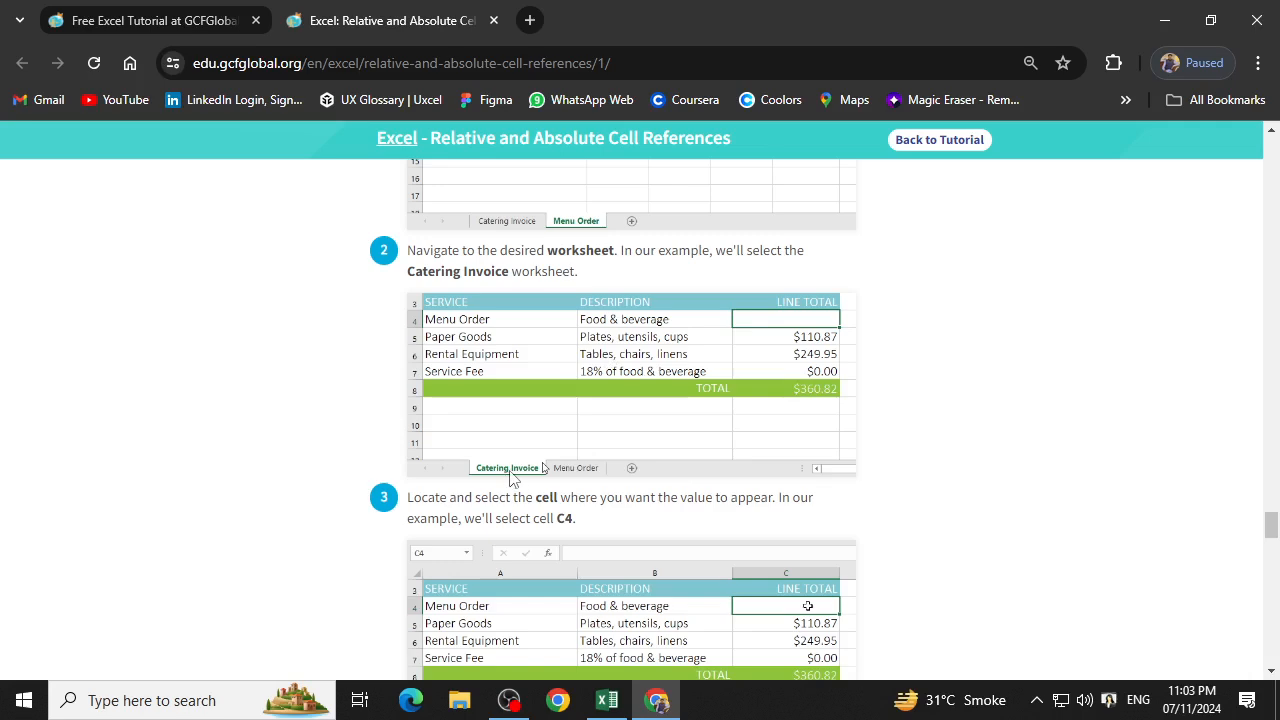
Study the remaining cross-worksheet steps, comparing Menu Order cell E14 with the formula ='Menu Order'!E14 in cell C4.
{"action": "scroll", "coordinate": [660, 480], "scroll_direction": "down", "scroll_amount": 1}
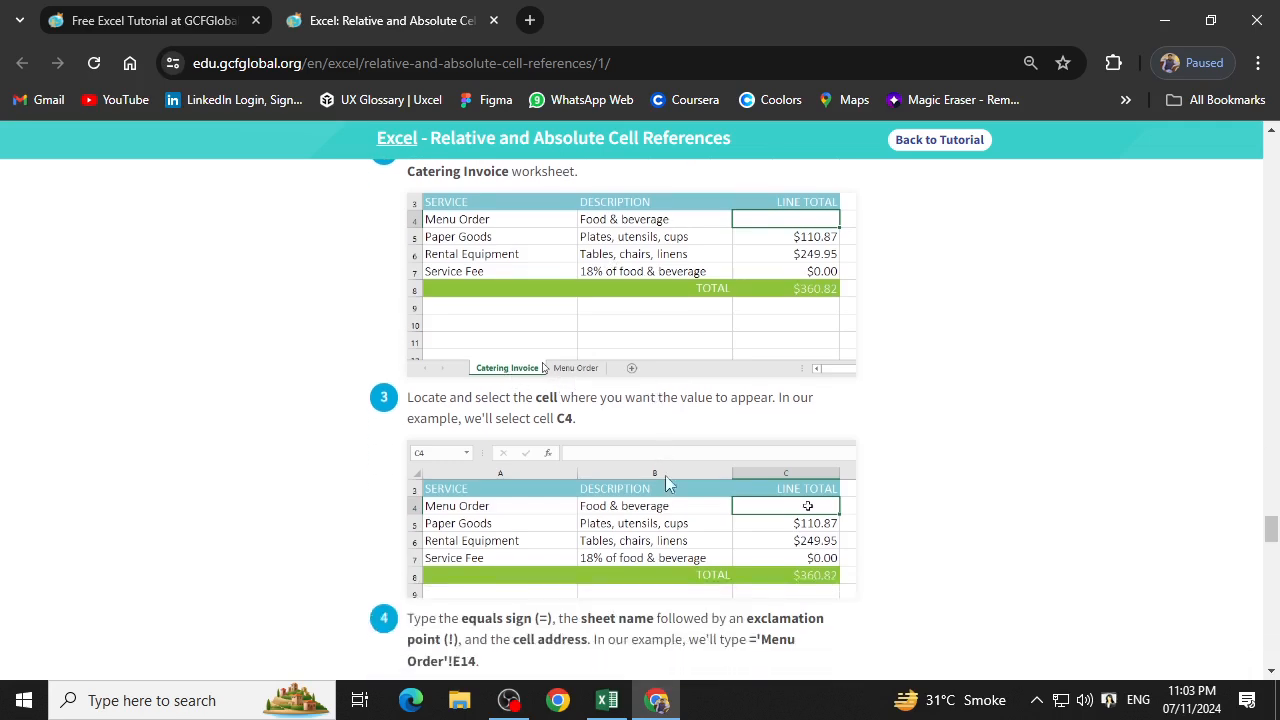
{"action": "scroll", "coordinate": [800, 460], "scroll_direction": "down", "scroll_amount": 1}
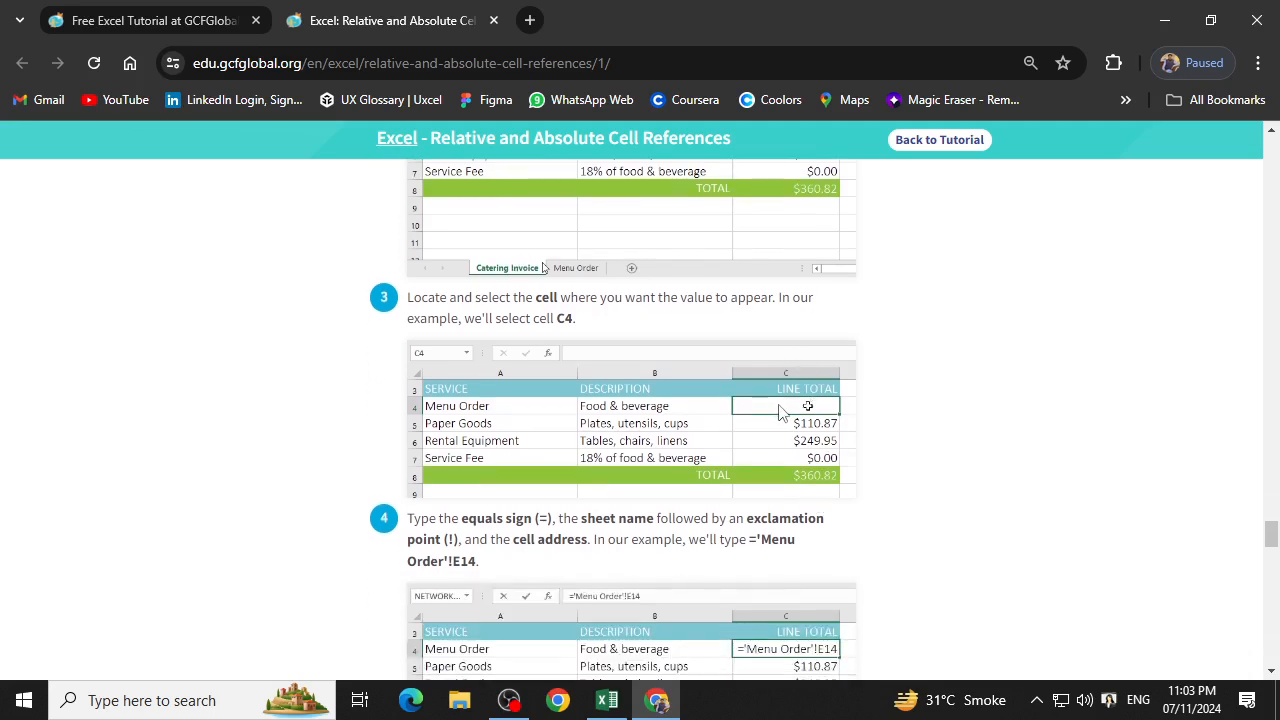
{"action": "scroll", "coordinate": [780, 415], "scroll_direction": "down", "scroll_amount": 2}
{"action": "right_click", "coordinate": [780, 438]}
{"action": "left_click", "coordinate": [845, 475]}
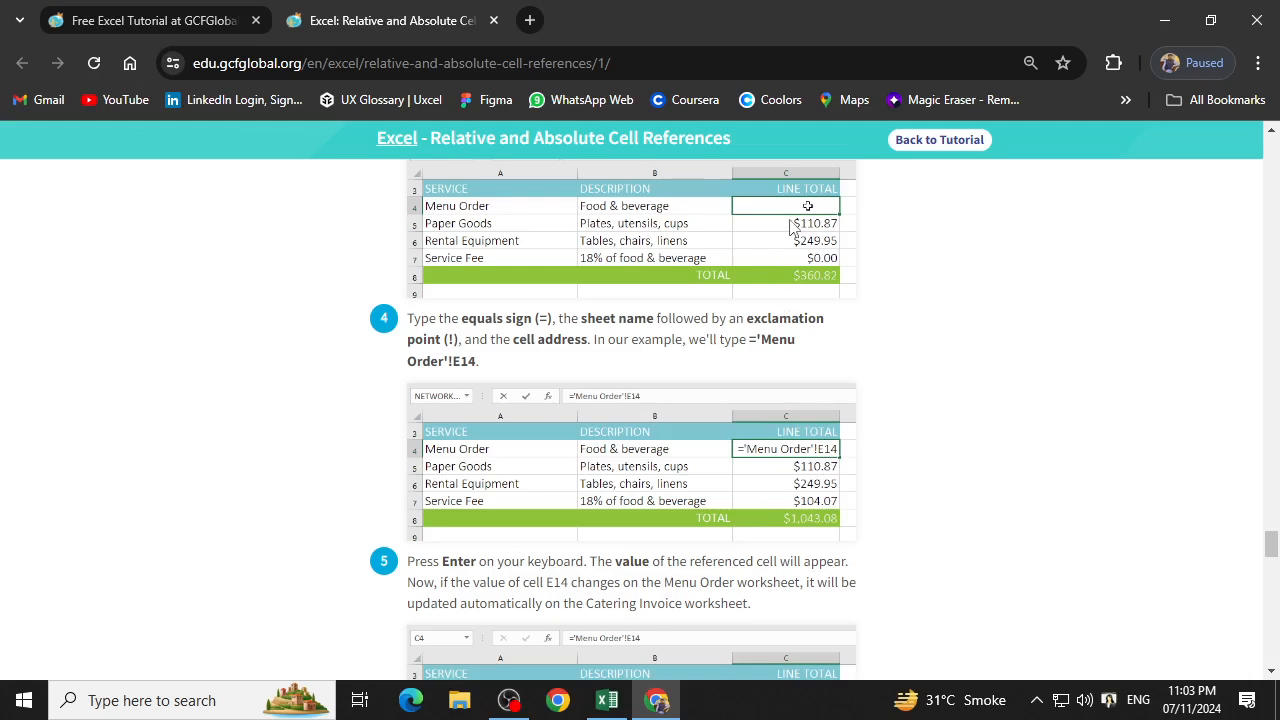
{"action": "scroll", "coordinate": [831, 472], "scroll_direction": "up", "scroll_amount": 5}
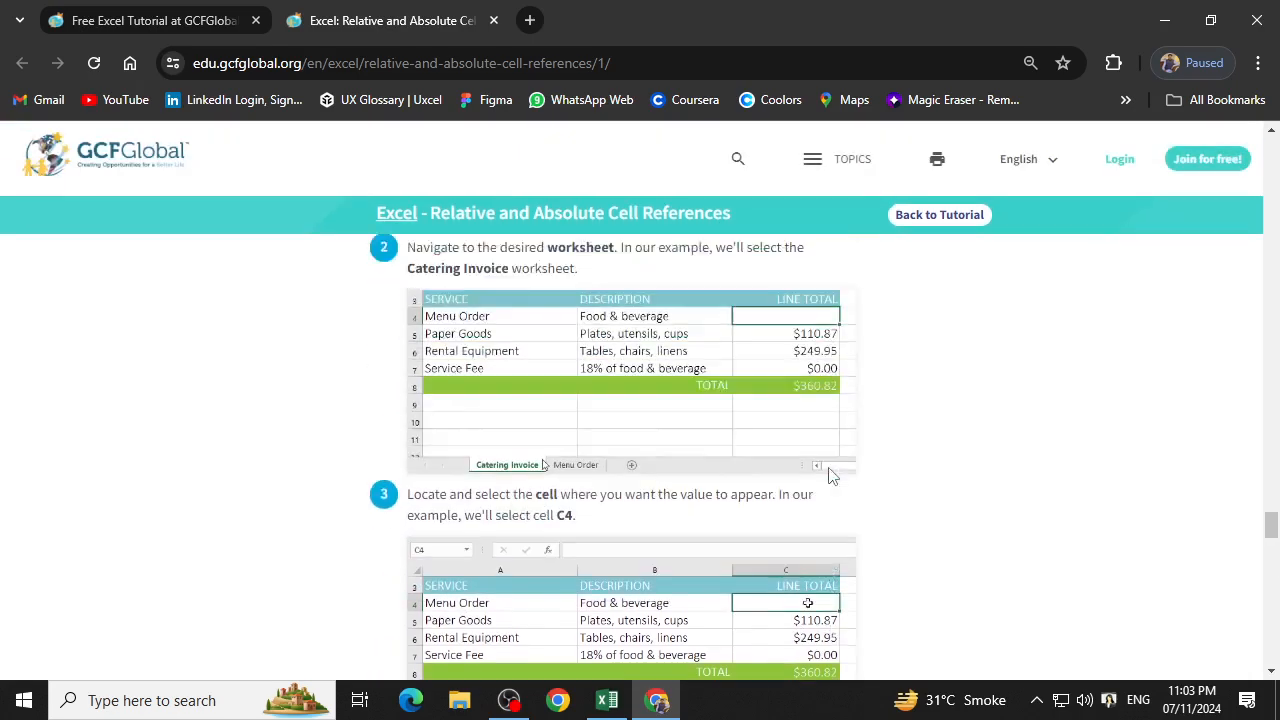
{"action": "scroll", "coordinate": [790, 380], "scroll_direction": "up", "scroll_amount": 1}
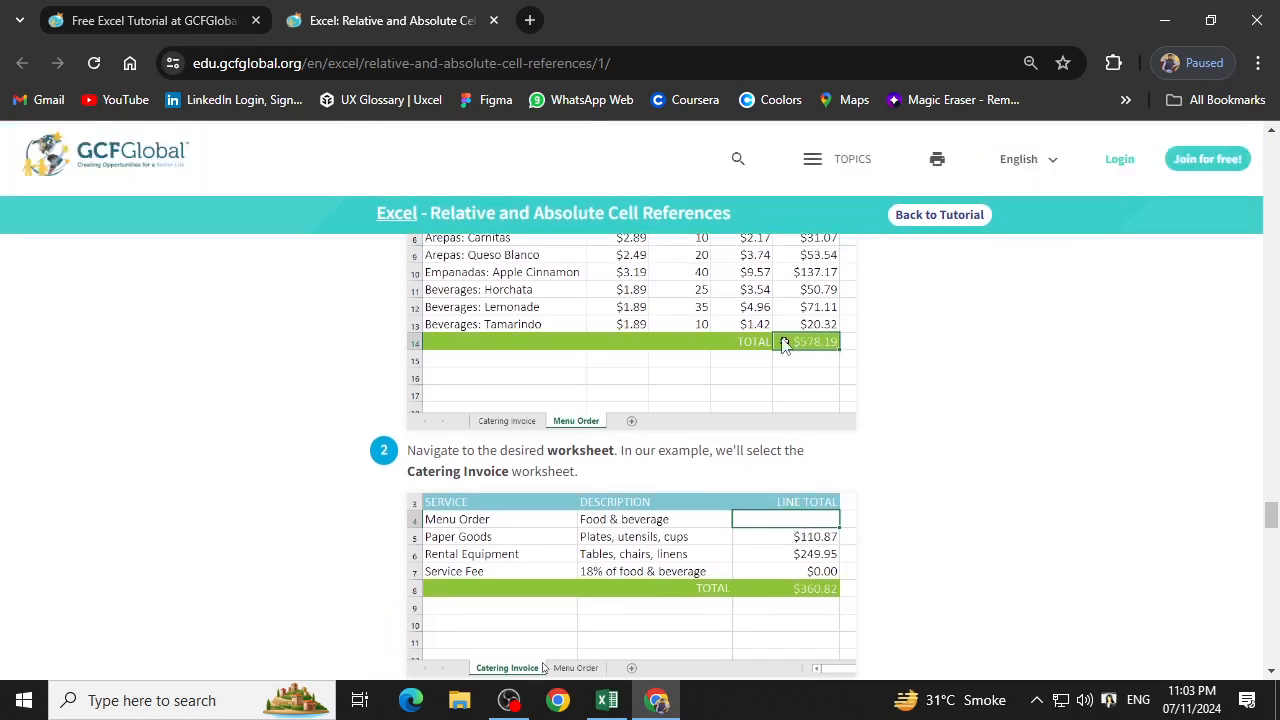
{"action": "scroll", "coordinate": [787, 352], "scroll_direction": "up", "scroll_amount": 3}
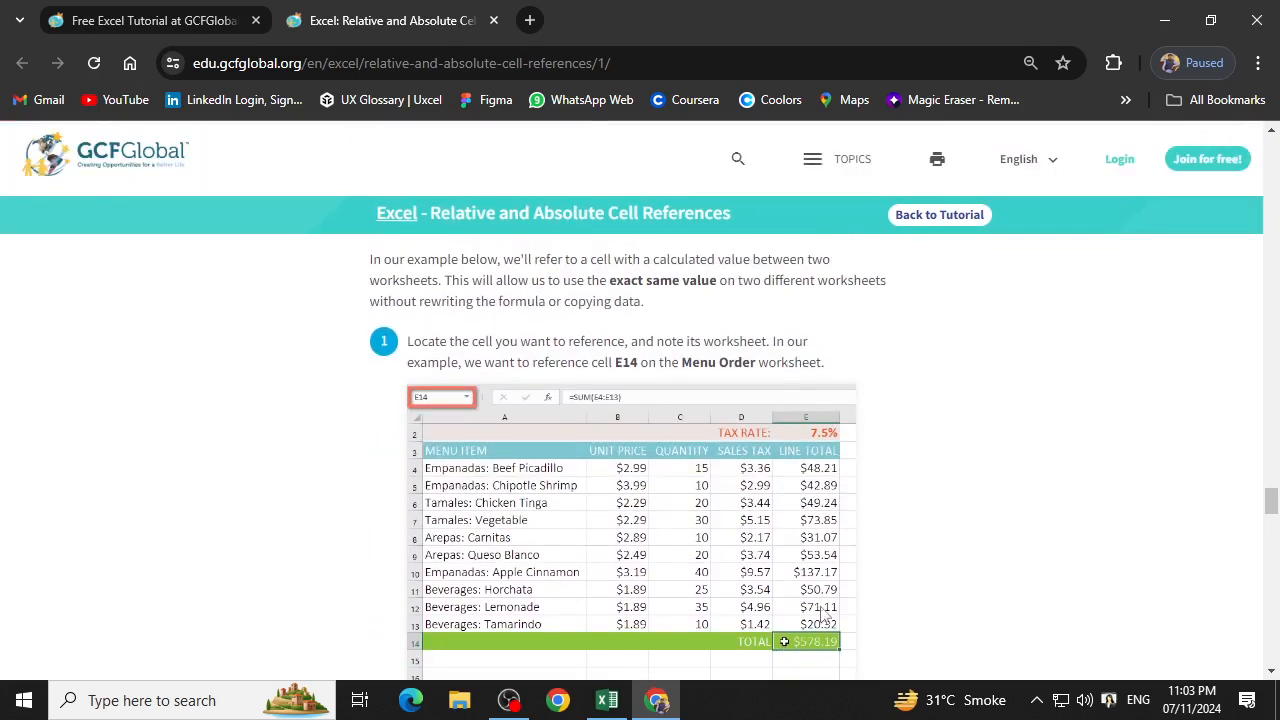
{"action": "scroll", "coordinate": [826, 652], "scroll_direction": "down", "scroll_amount": 6}
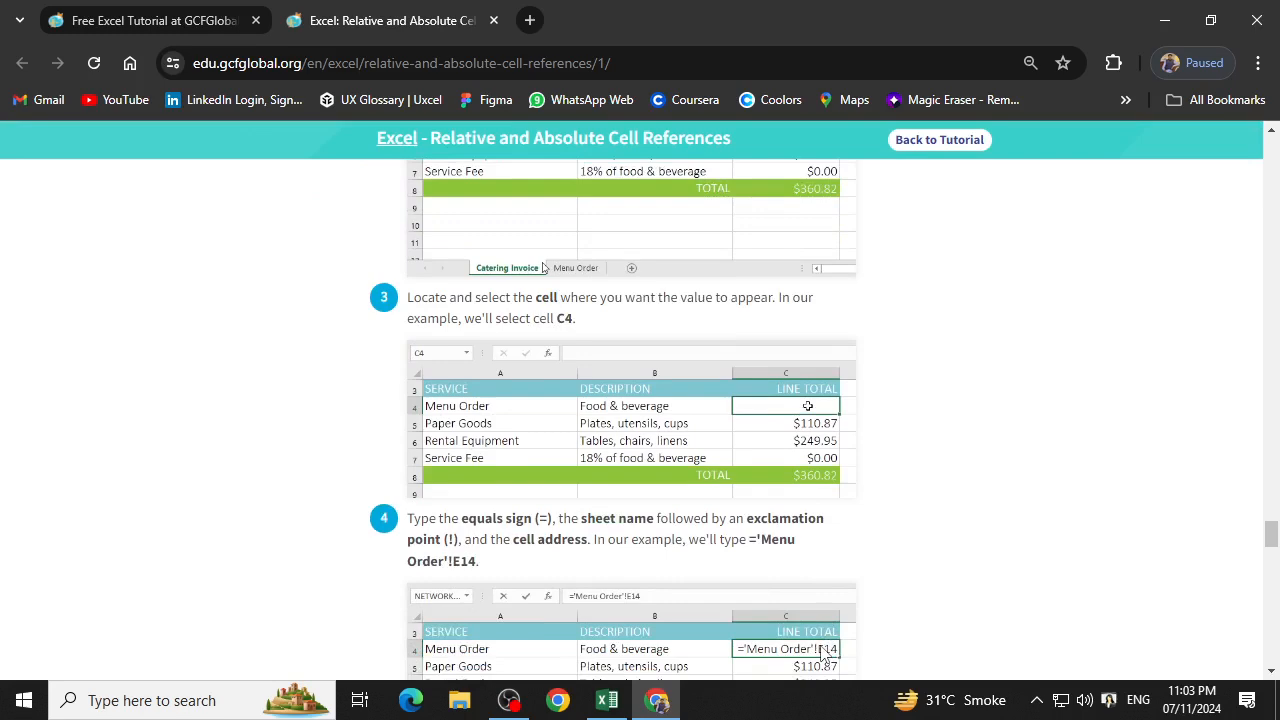
{"action": "scroll", "coordinate": [400, 475], "scroll_direction": "down", "scroll_amount": 1}
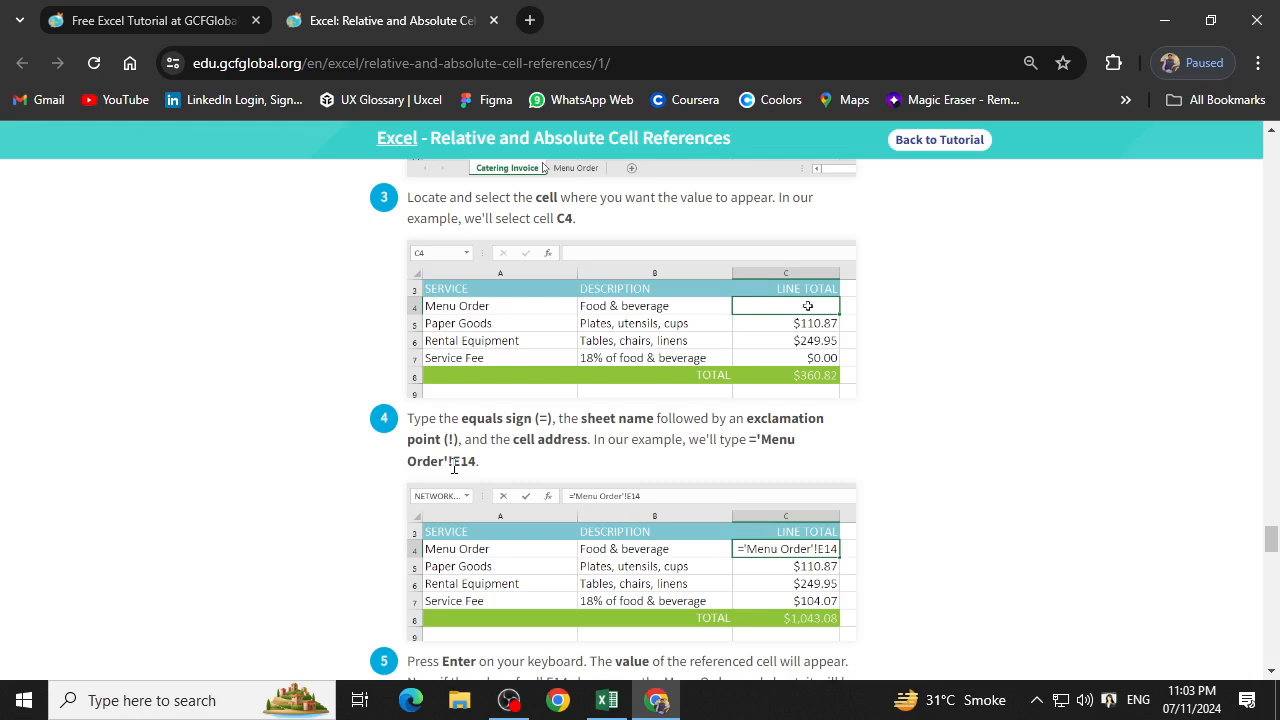
{"action": "left_click_drag", "start_coordinate": [452, 463], "coordinate": [438, 463]}
{"action": "left_click", "coordinate": [463, 483]}
{"action": "scroll", "coordinate": [490, 468], "scroll_direction": "down", "scroll_amount": 1}
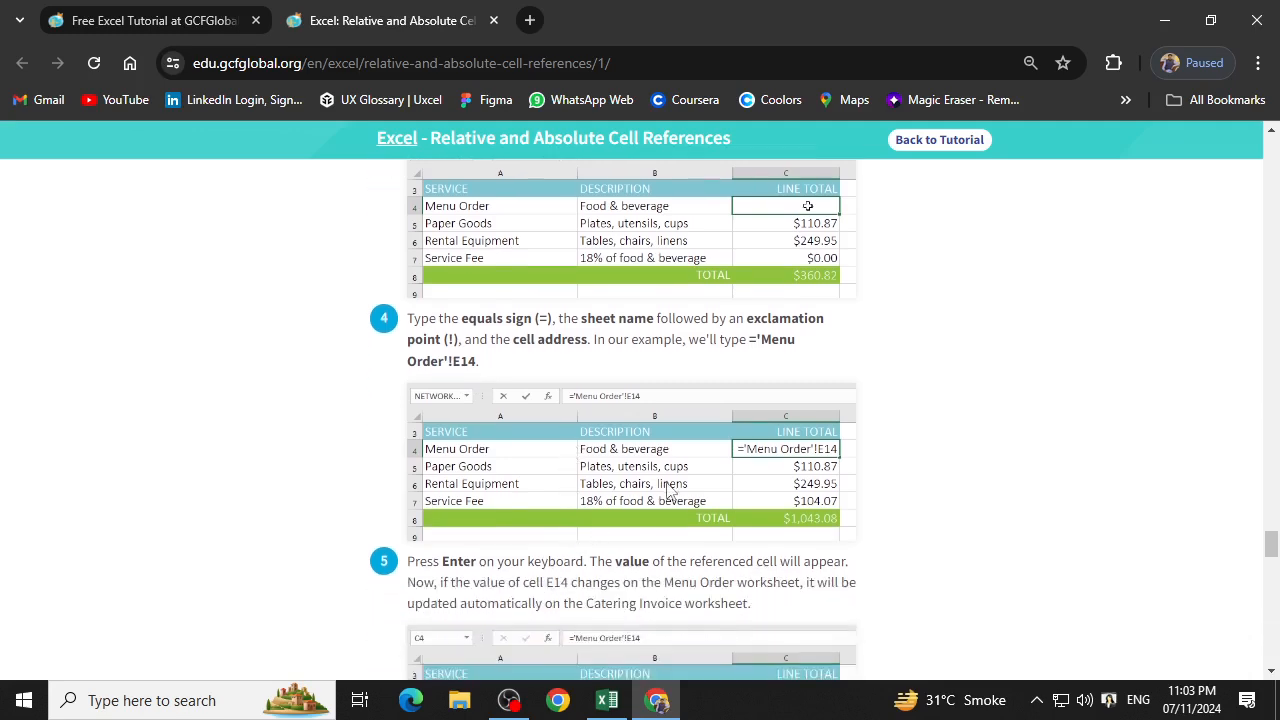
Return to the lesson's introduction, download the practice workbook and open the downloaded file.
{"action": "left_click_drag", "start_coordinate": [1271, 560], "coordinate": [1265, 155]}
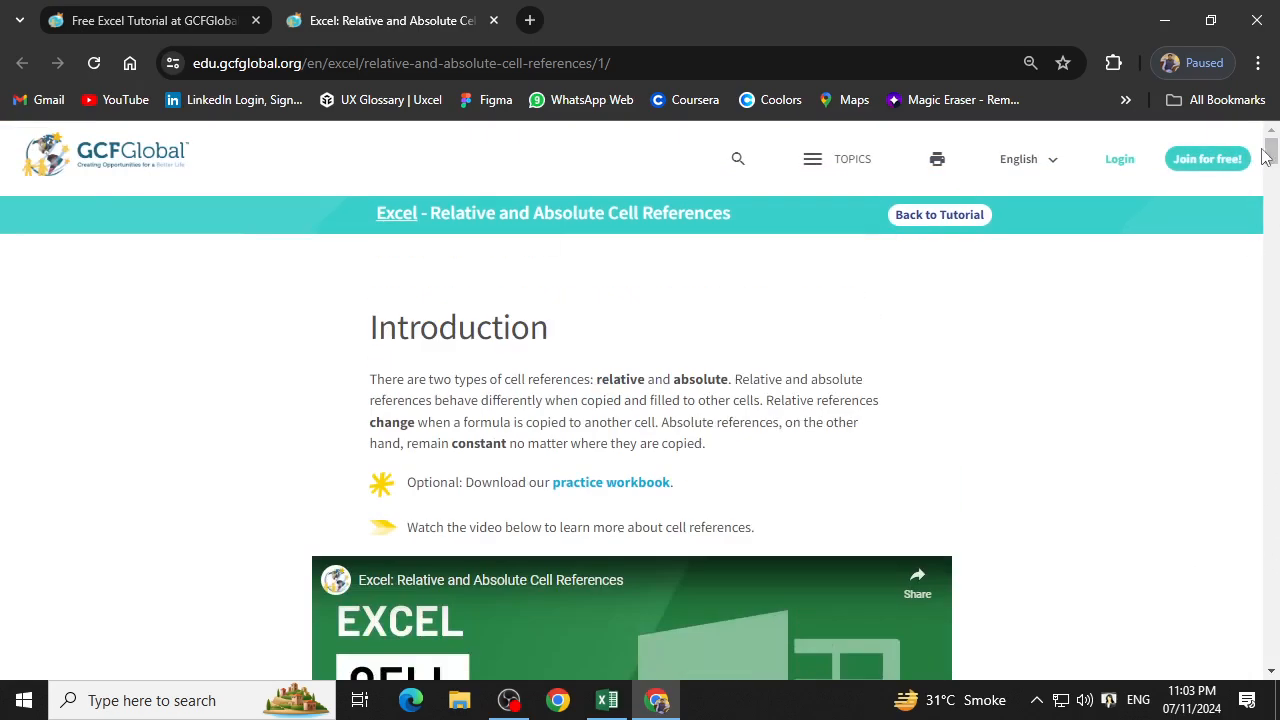
{"action": "left_click", "coordinate": [655, 484]}
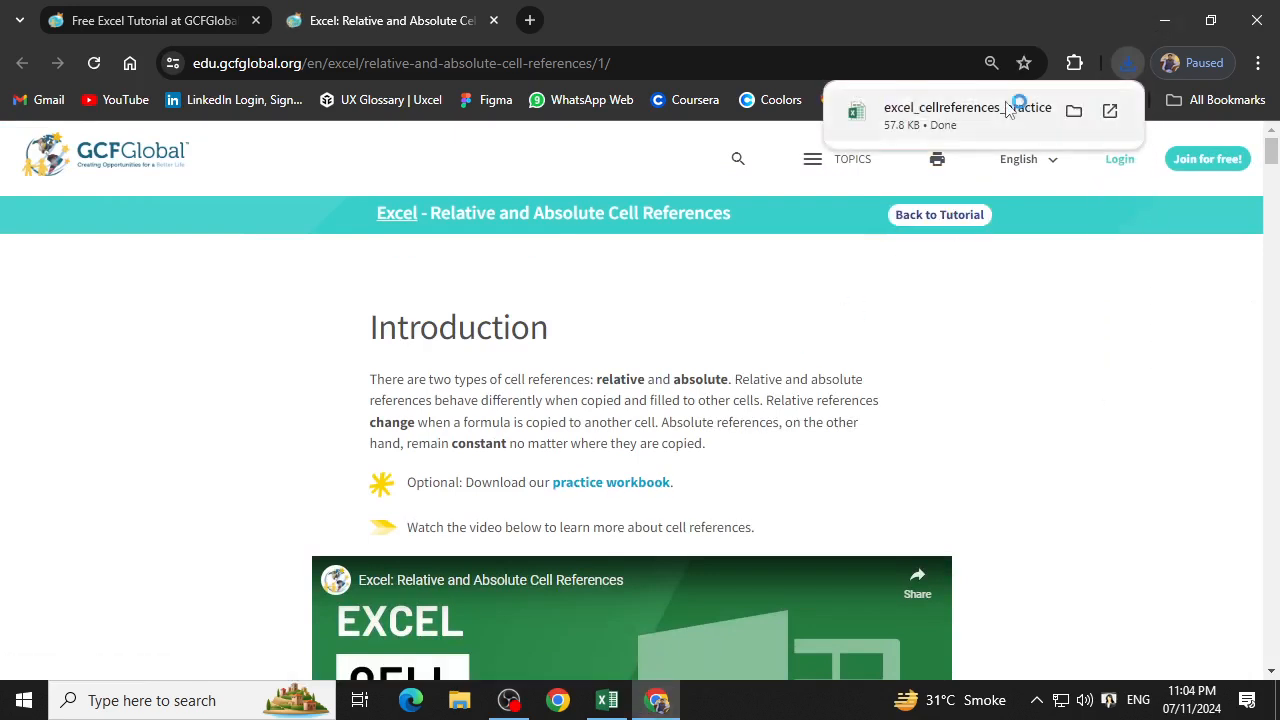
{"action": "left_click", "coordinate": [1012, 106]}
Close the Book1 workbook in Excel without saving its changes.
{"action": "left_click", "coordinate": [1256, 16]}
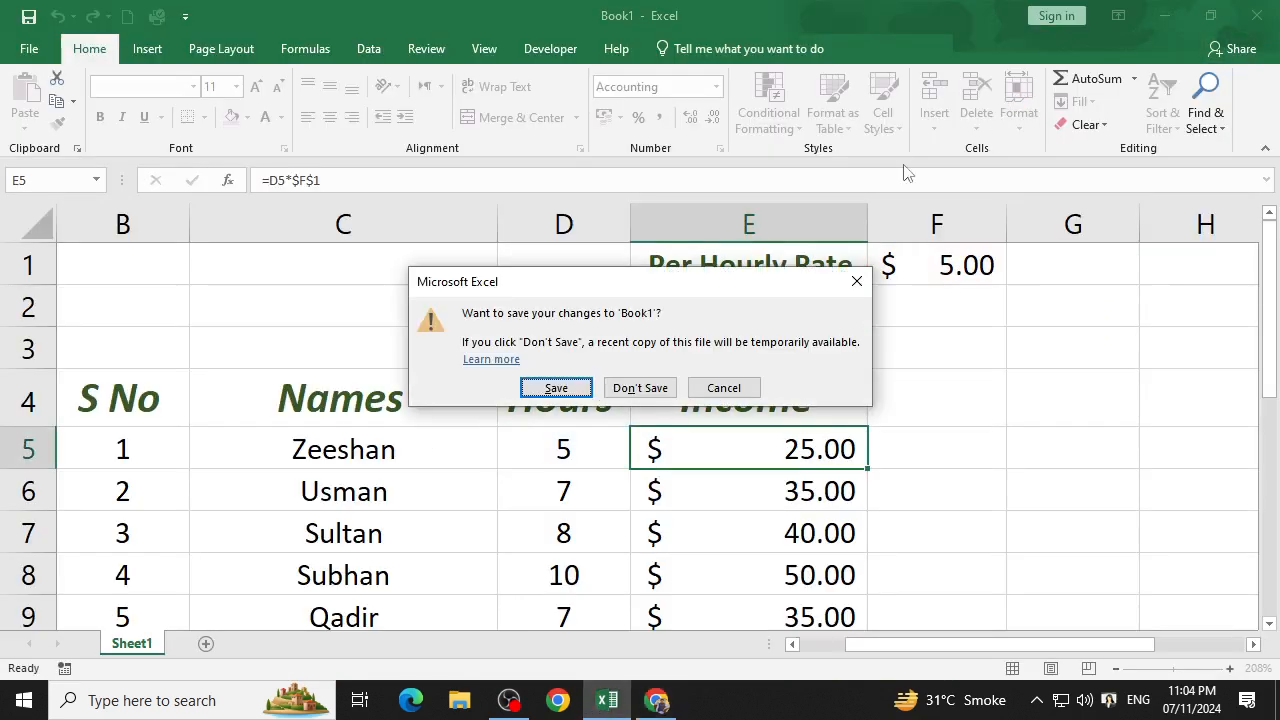
{"action": "left_click", "coordinate": [645, 391]}
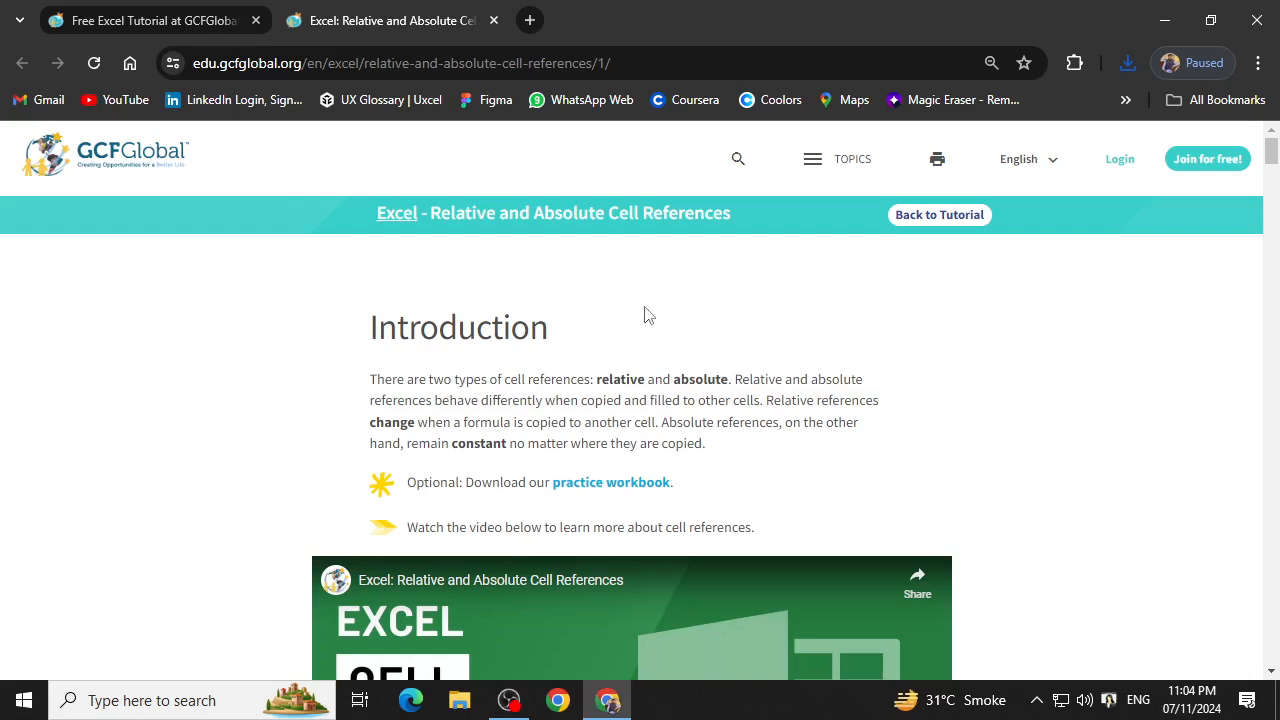
Open excel_cellreferences_practice from Chrome's recent downloads and enable editing in Excel.
{"action": "left_click", "coordinate": [1164, 20]}
{"action": "left_click", "coordinate": [597, 698]}
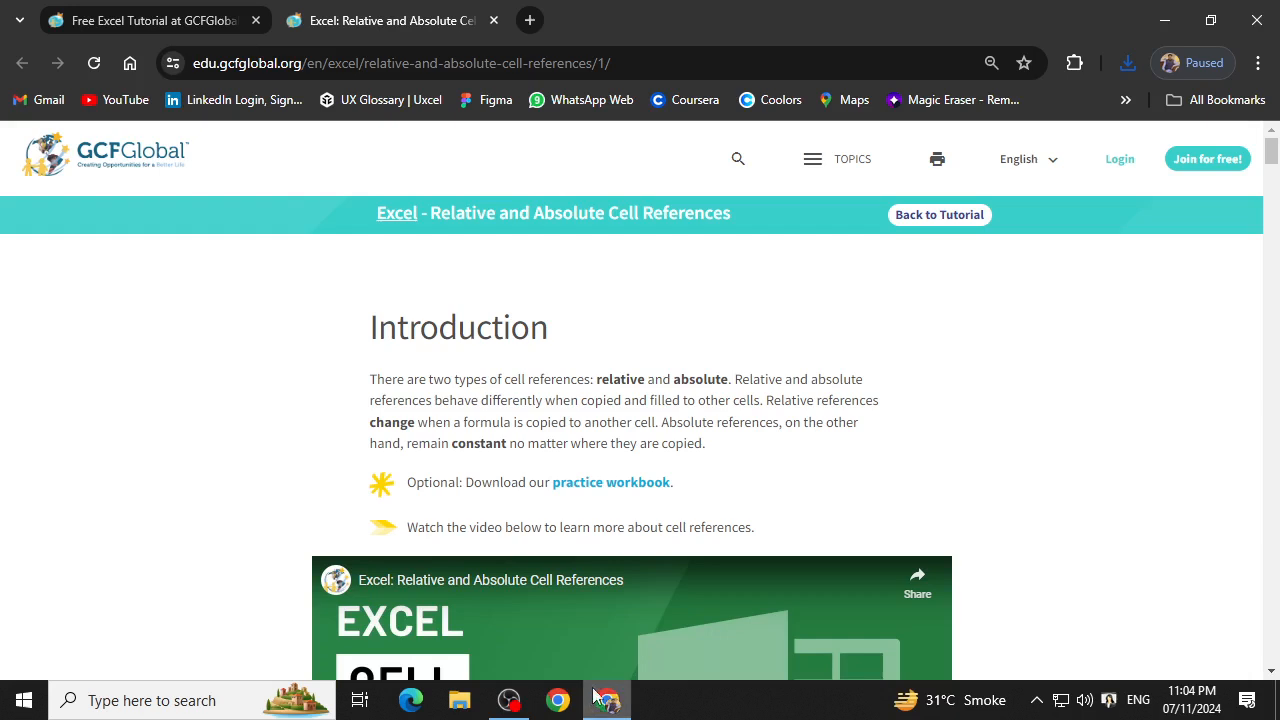
{"action": "left_click", "coordinate": [1140, 68]}
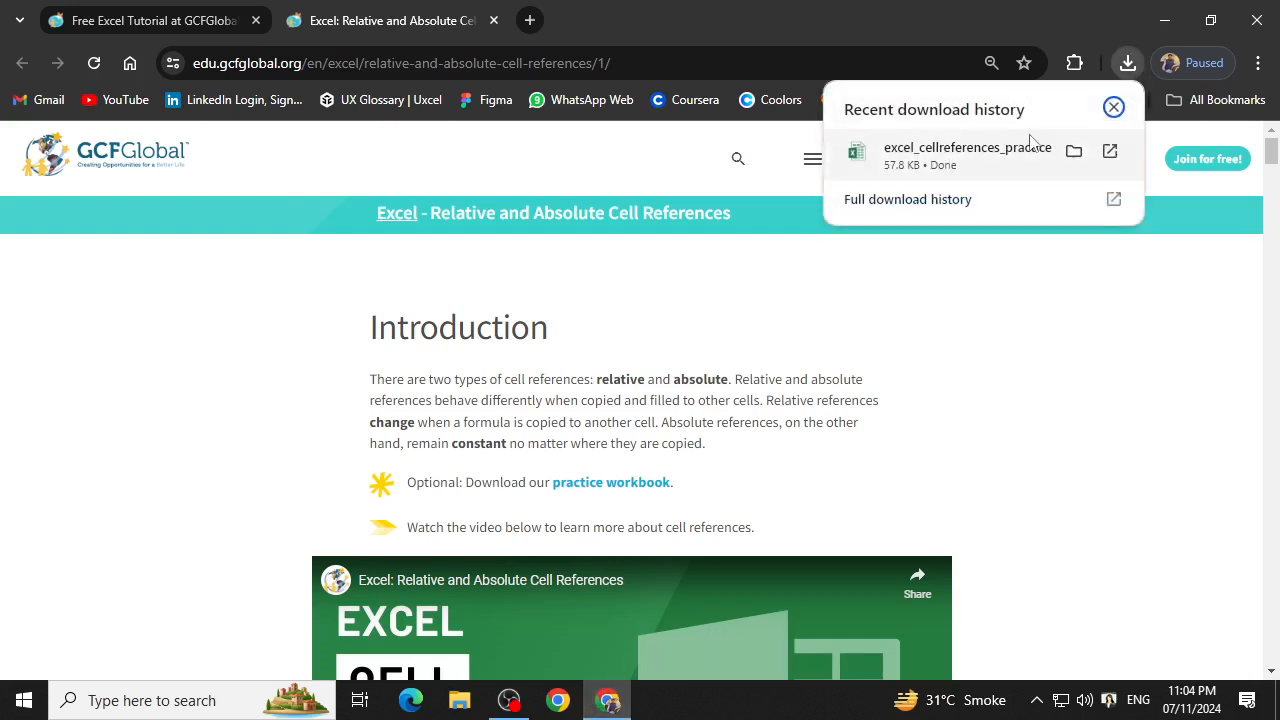
{"action": "left_click", "coordinate": [930, 152]}
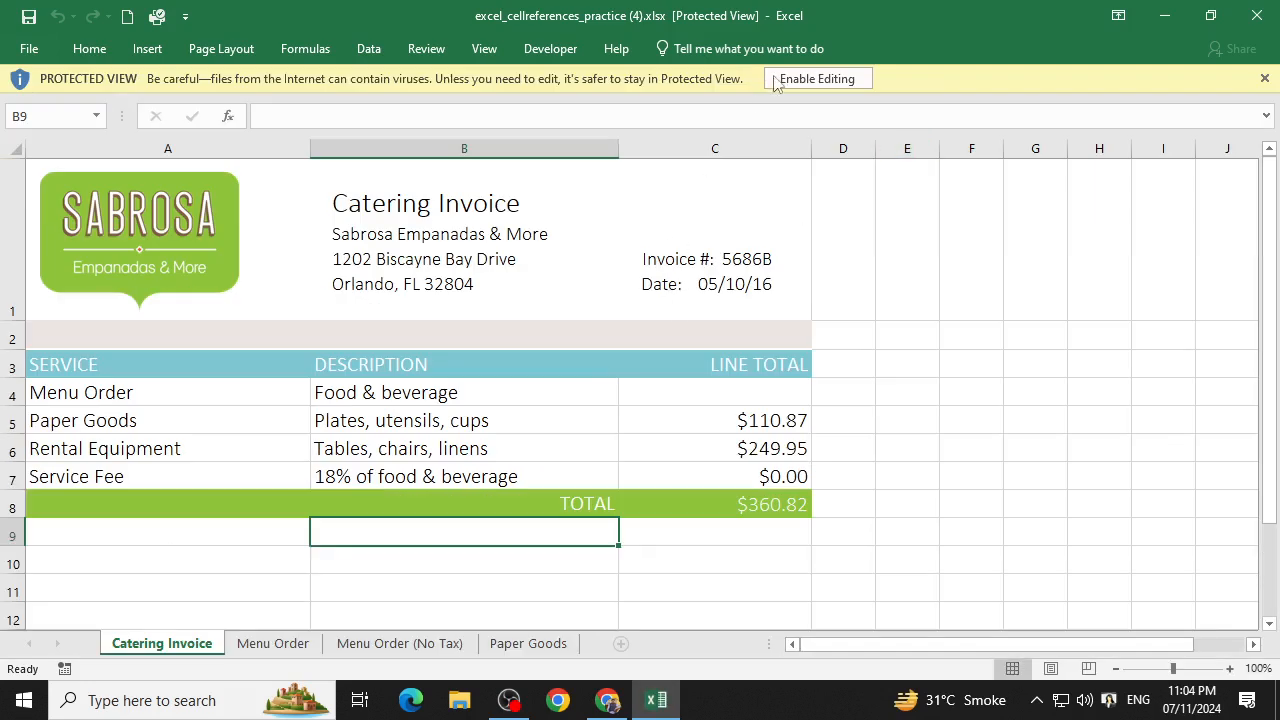
{"action": "left_click", "coordinate": [835, 78]}
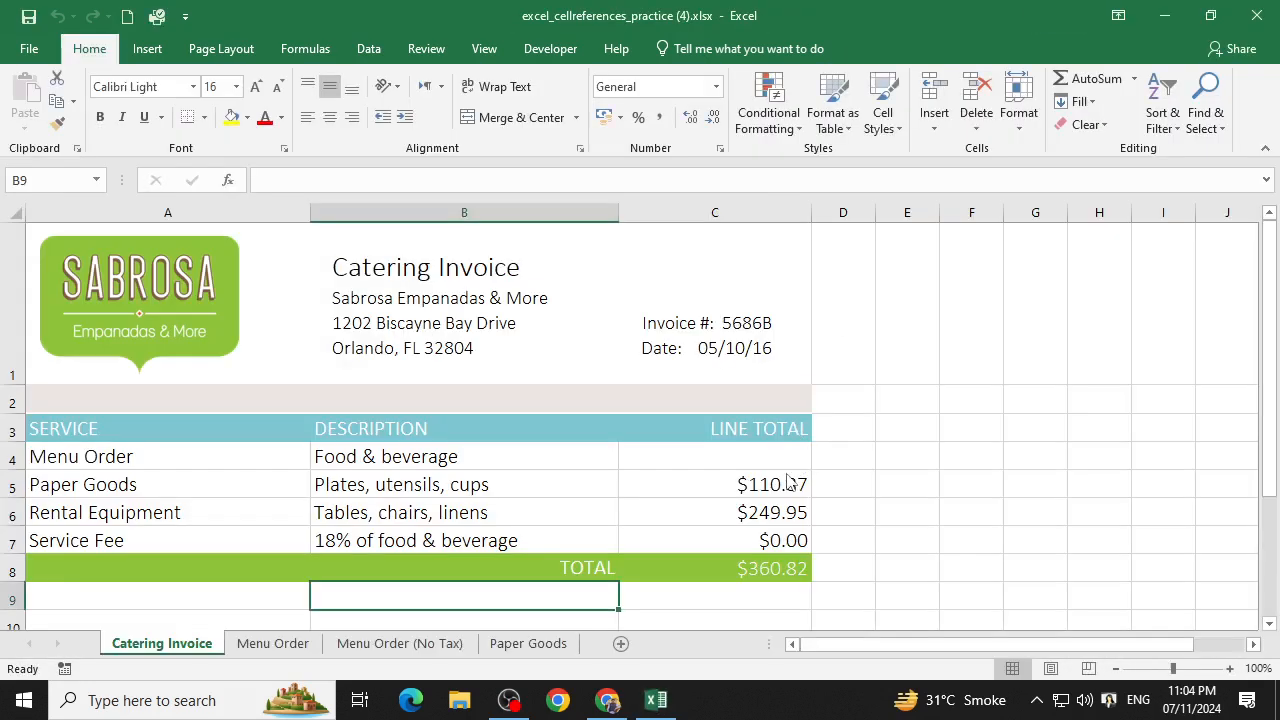
Select C4 on the Catering Invoice sheet, then look through the other sheets and locate the total in E14 of Menu Order.
{"action": "left_click", "coordinate": [772, 459]}
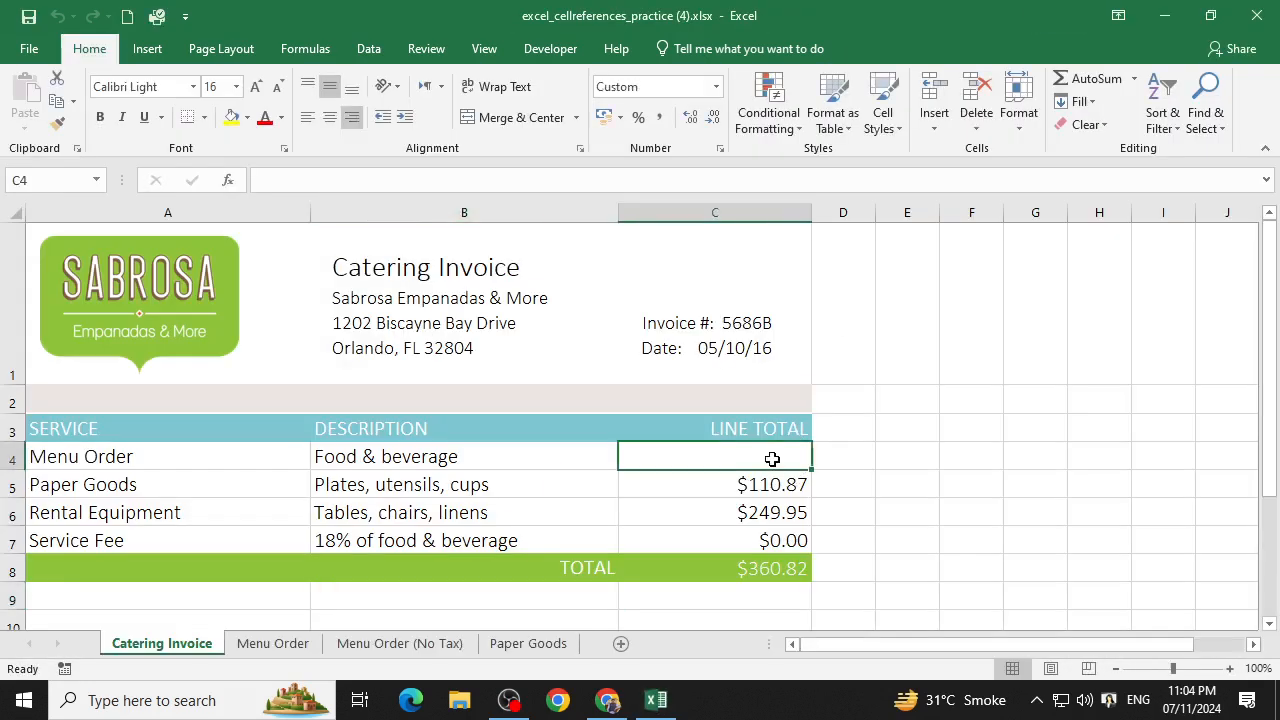
{"action": "left_click", "coordinate": [273, 645]}
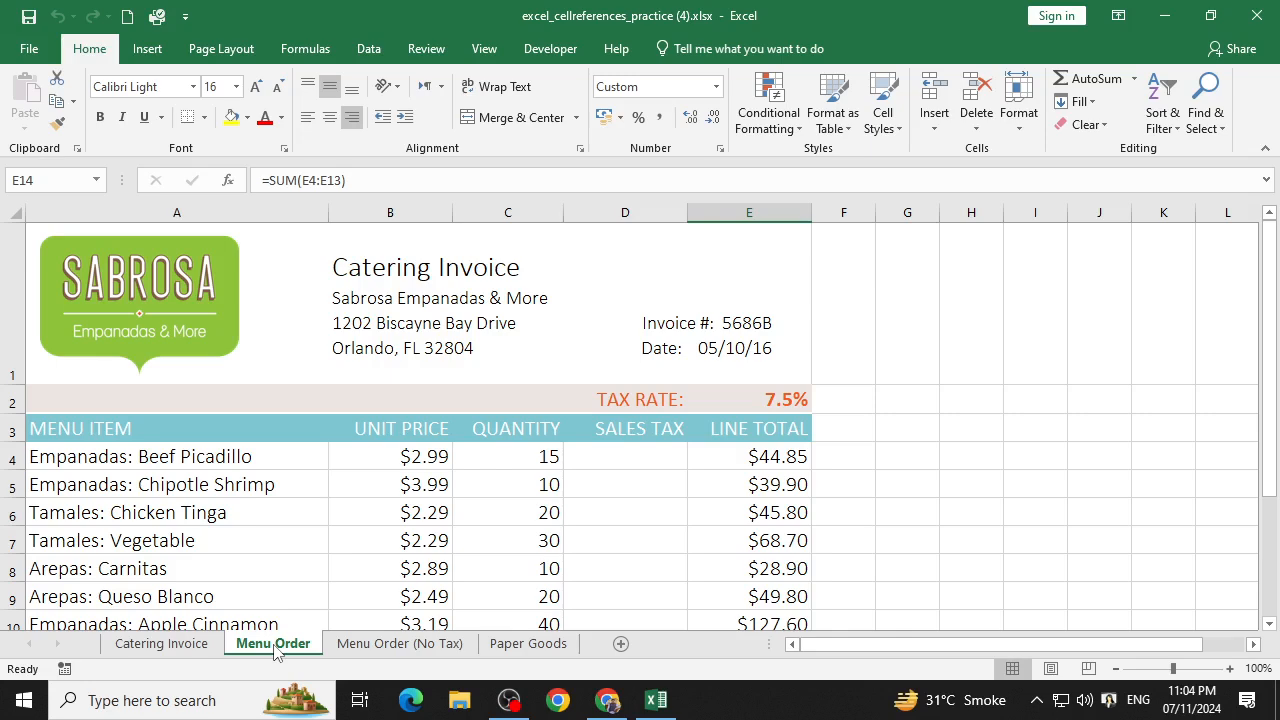
{"action": "scroll", "coordinate": [566, 546], "scroll_direction": "down", "scroll_amount": 3}
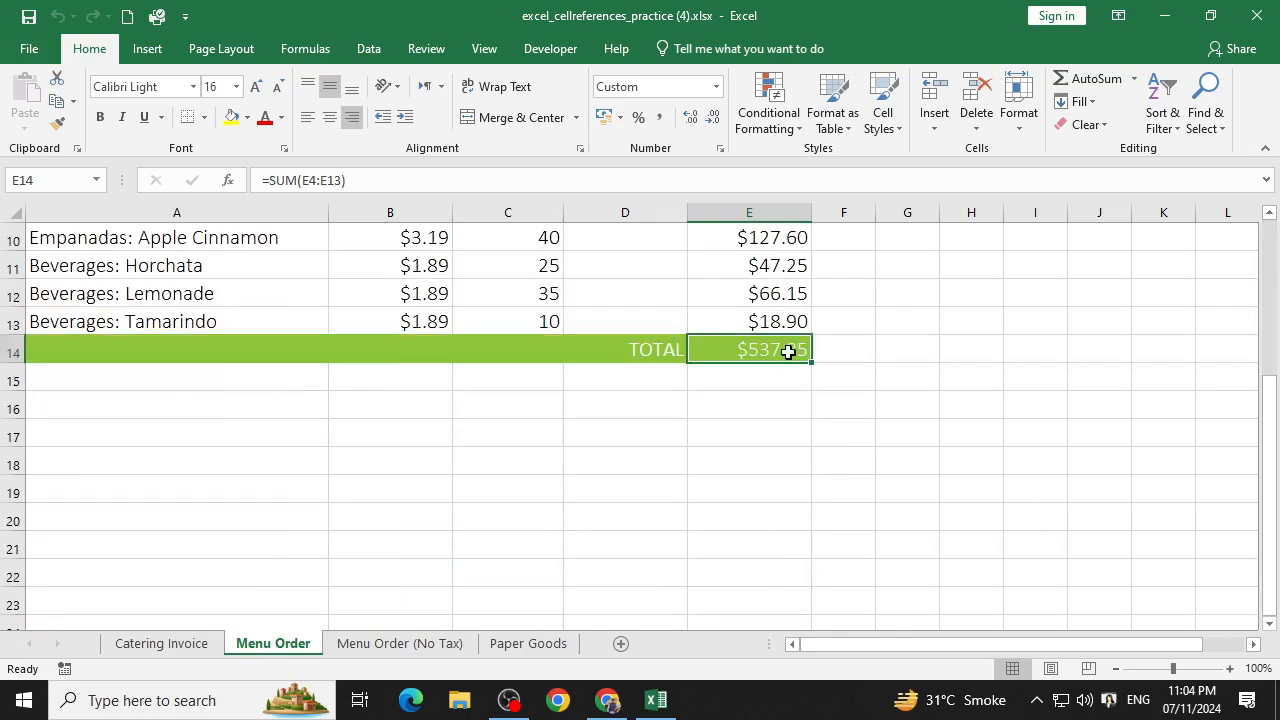
{"action": "left_click", "coordinate": [373, 648]}
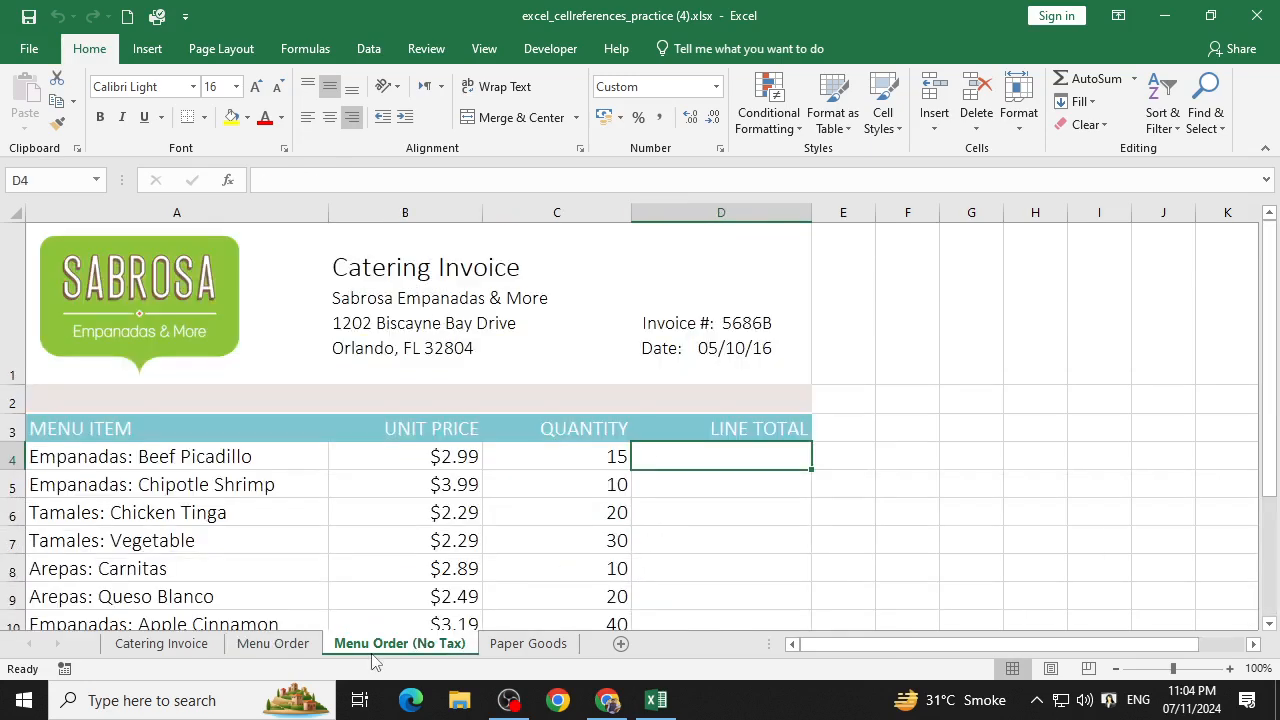
{"action": "left_click", "coordinate": [505, 645]}
{"action": "left_click", "coordinate": [300, 648]}
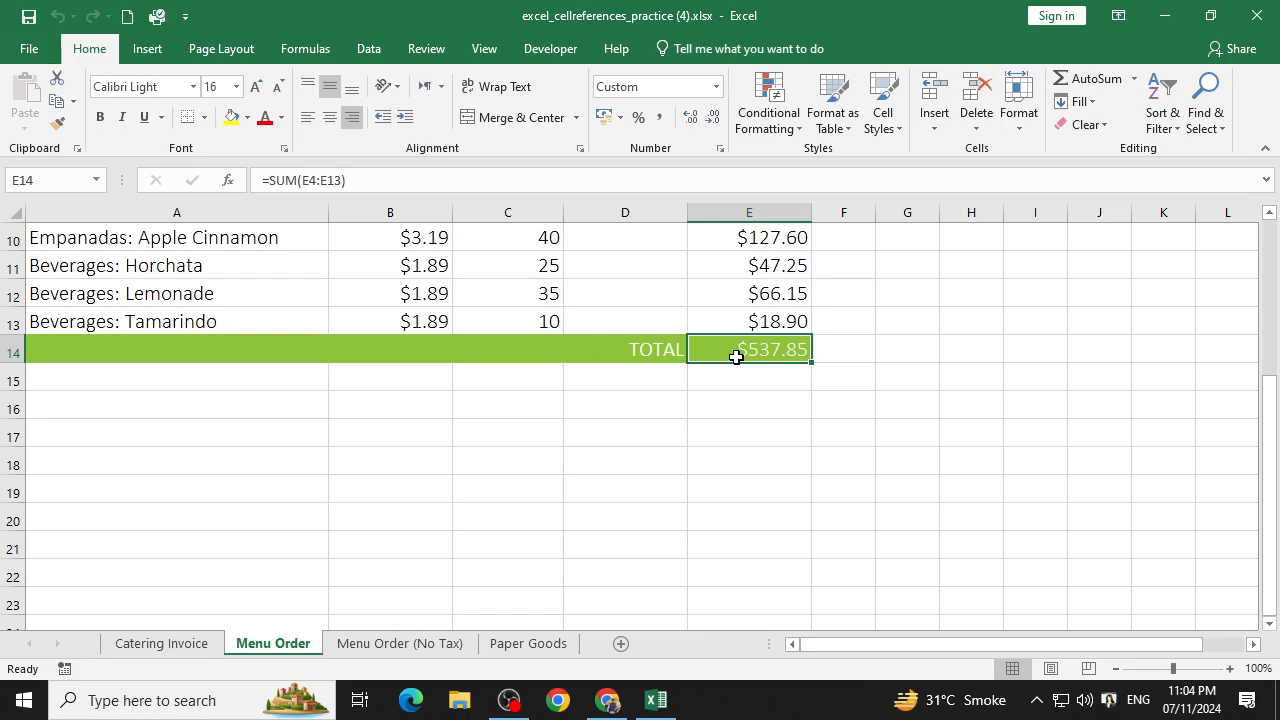
{"action": "left_click", "coordinate": [178, 648]}
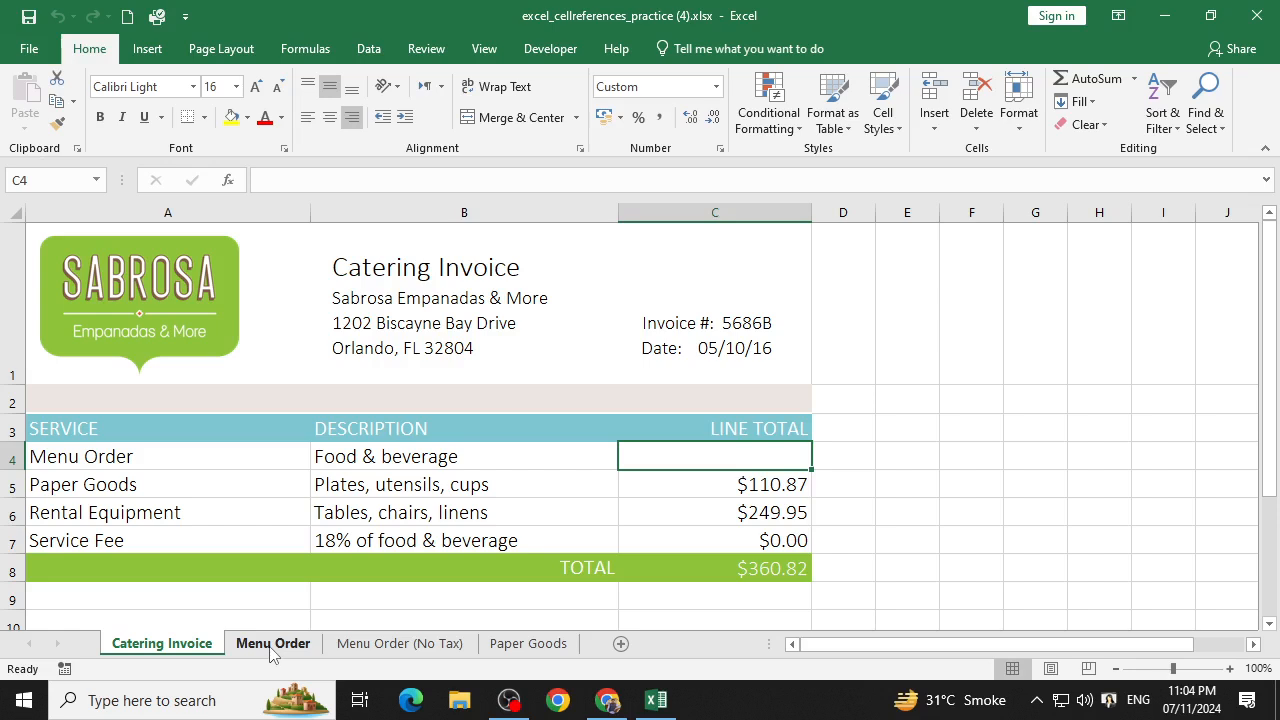
{"action": "type", "text": "="}
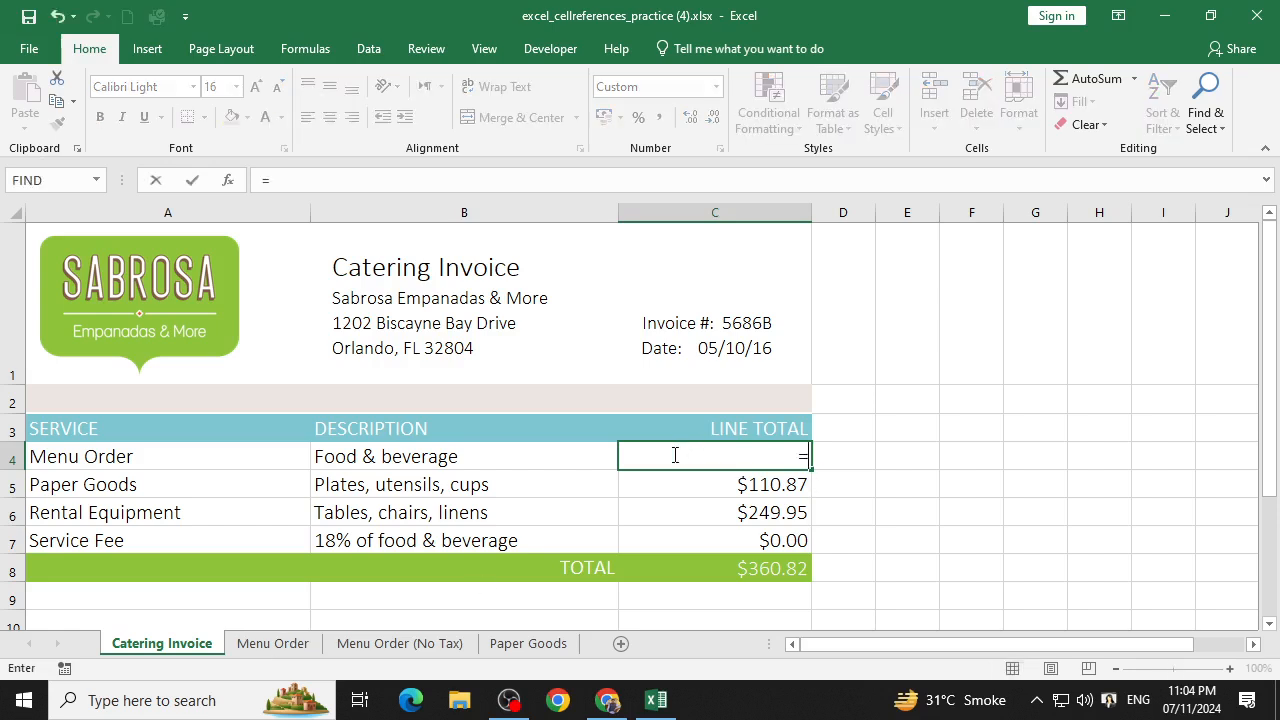
{"action": "type", "text": "\""}
{"action": "left_click", "coordinate": [270, 180]}
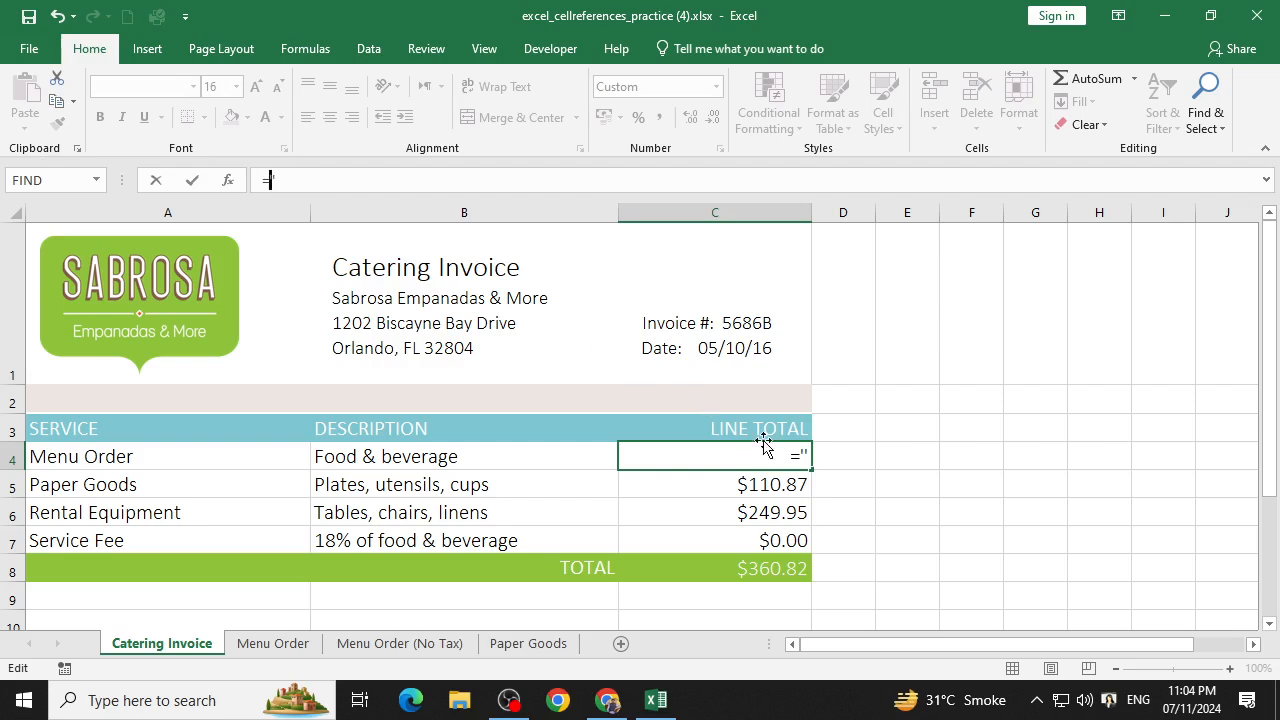
{"action": "left_click", "coordinate": [806, 460]}
{"action": "left_click", "coordinate": [310, 181]}
{"action": "type", "text": "Menu "}
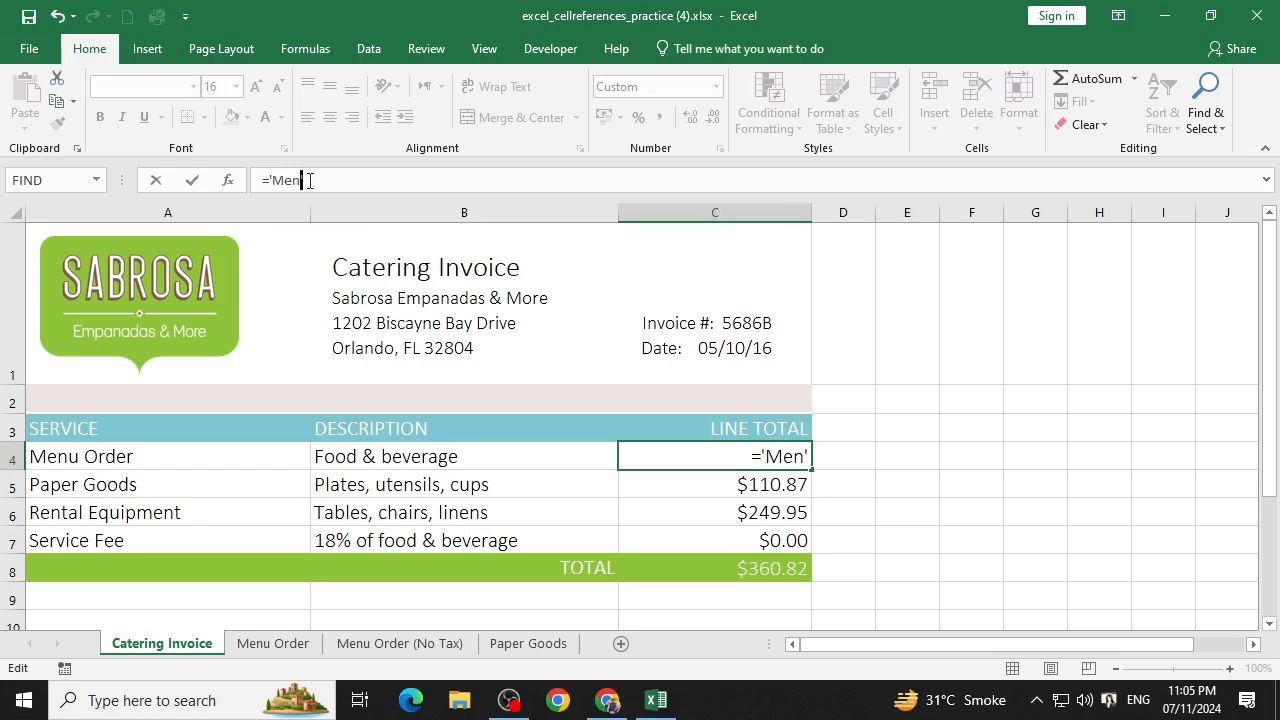
{"action": "type", "text": "Order"}
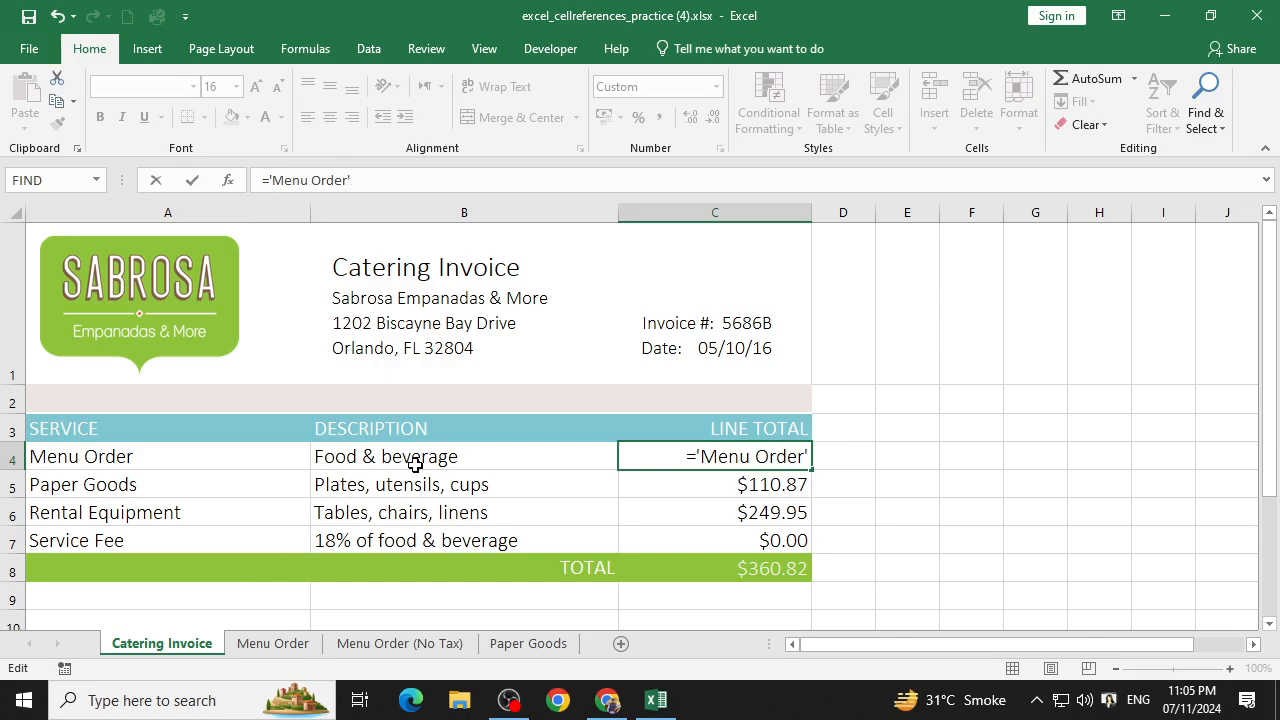
{"action": "left_click", "coordinate": [278, 645]}
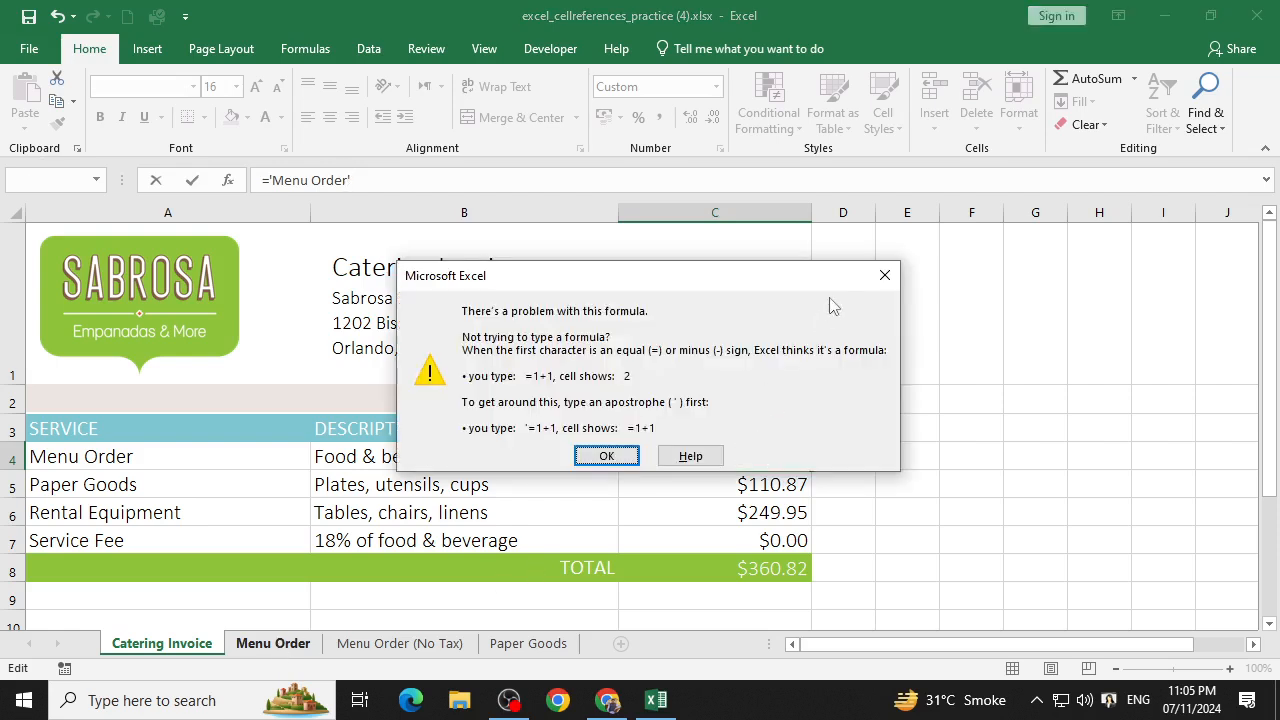
{"action": "left_click", "coordinate": [887, 278]}
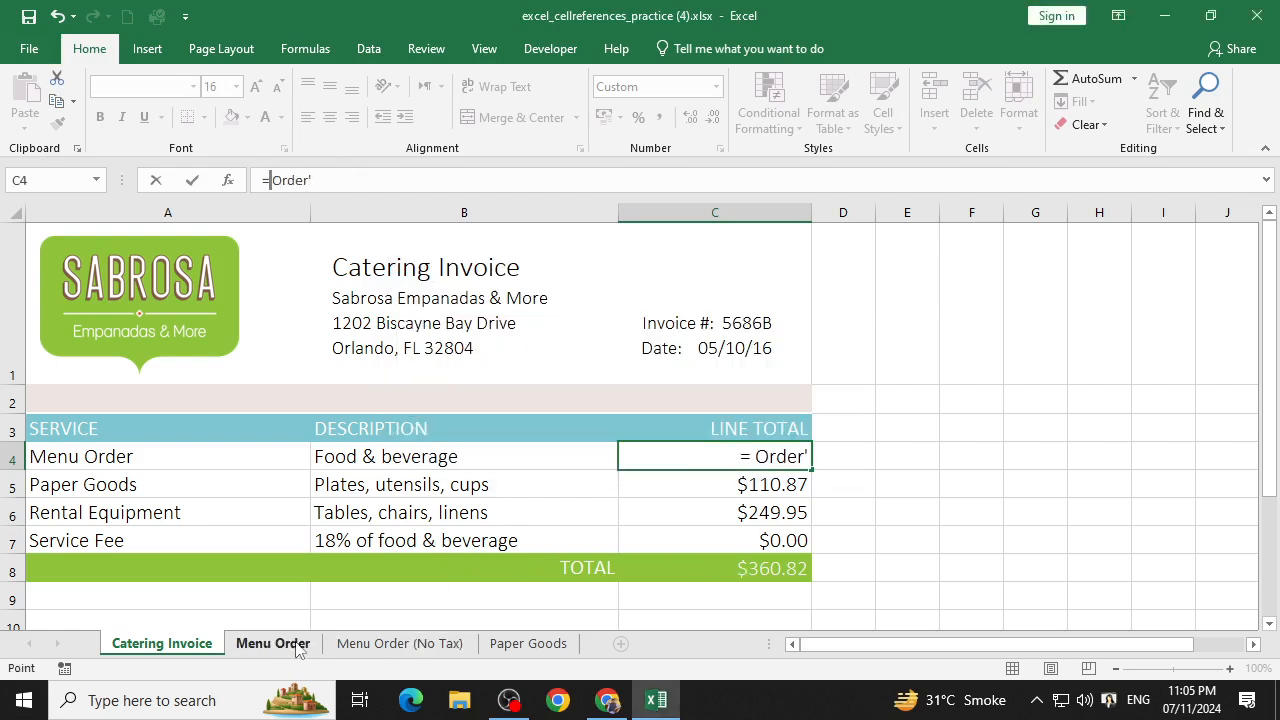
{"action": "left_click", "coordinate": [449, 180]}
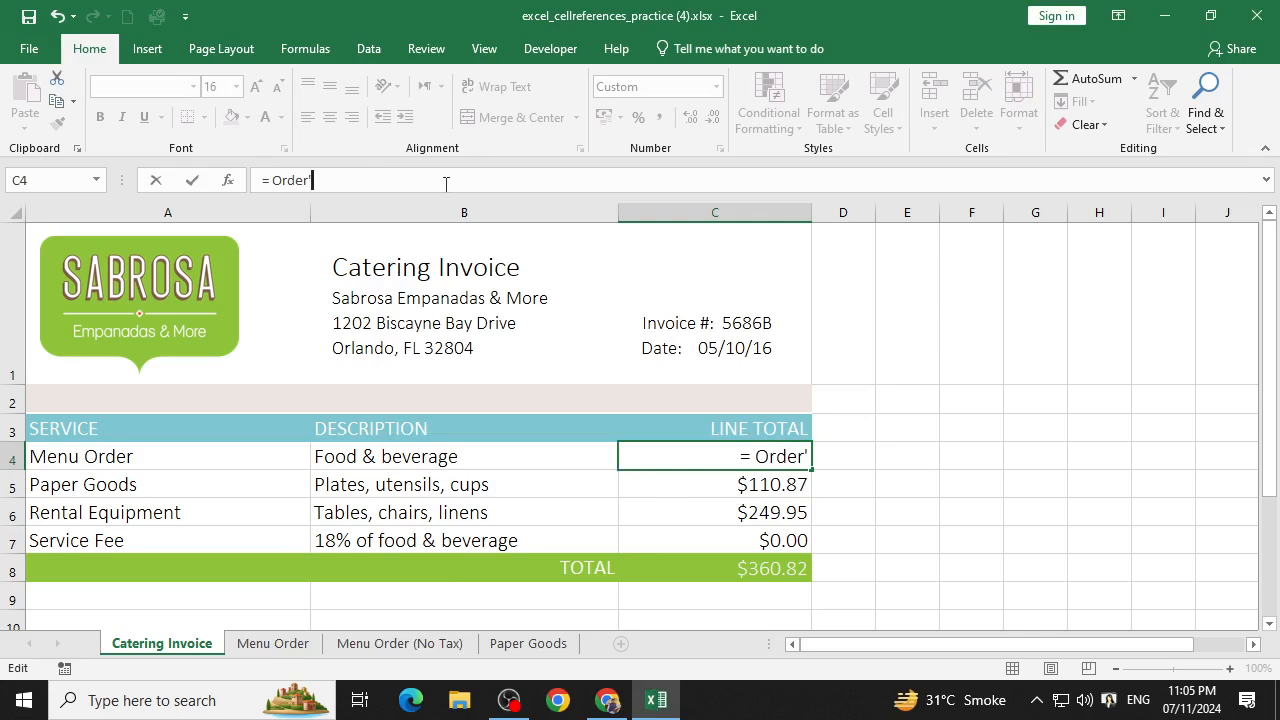
{"action": "key", "text": "BackSpace"}
{"action": "key", "text": "BackSpace"}
{"action": "key", "text": "BackSpace"}
{"action": "key", "text": "BackSpace"}
{"action": "key", "text": "BackSpace"}
{"action": "key", "text": "BackSpace"}
{"action": "key", "text": "BackSpace"}
{"action": "key", "text": "BackSpace"}
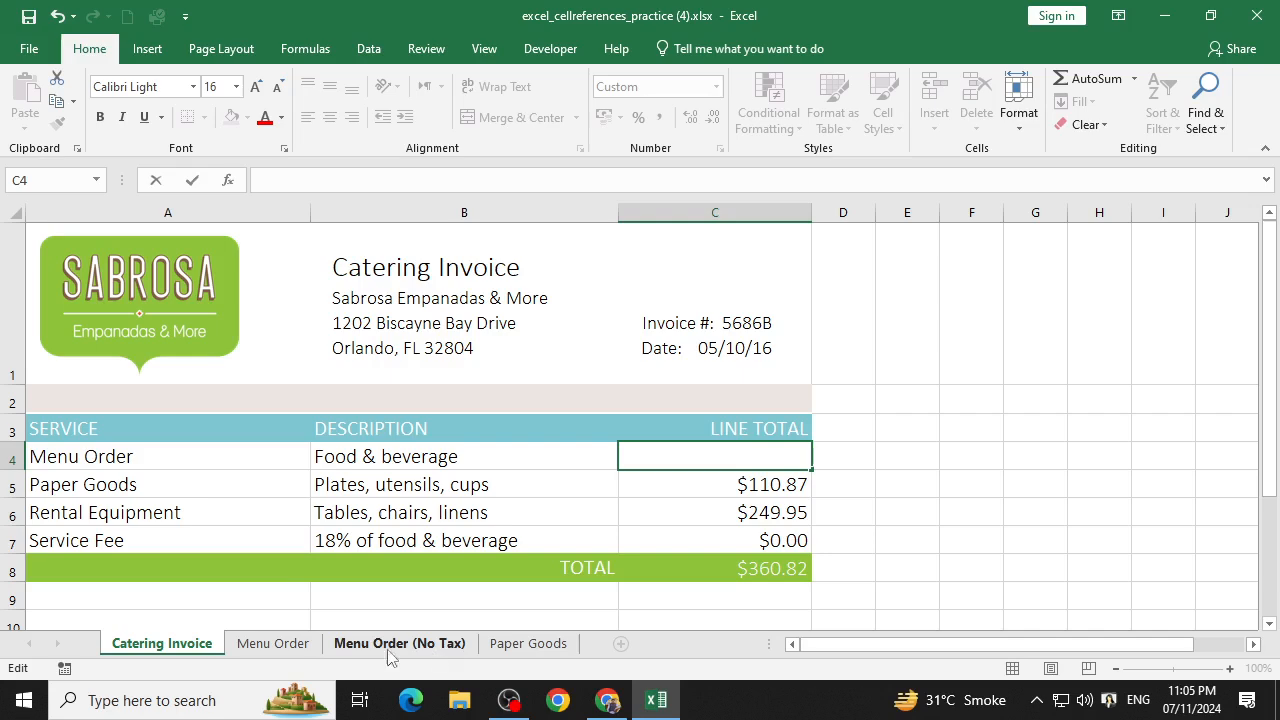
Recheck the total on the Menu Order sheet, then enter ='Menu Order'!E14 in C4 of the Catering Invoice sheet.
{"action": "left_click", "coordinate": [281, 652]}
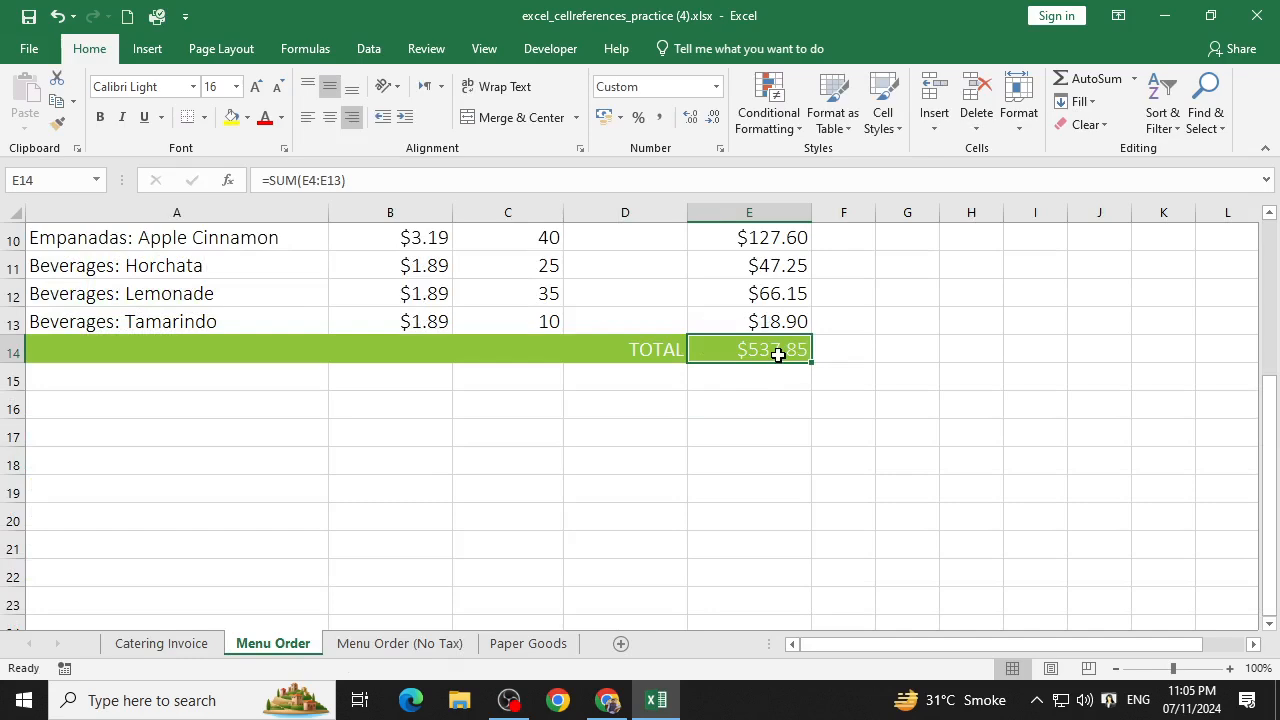
{"action": "left_click", "coordinate": [158, 643]}
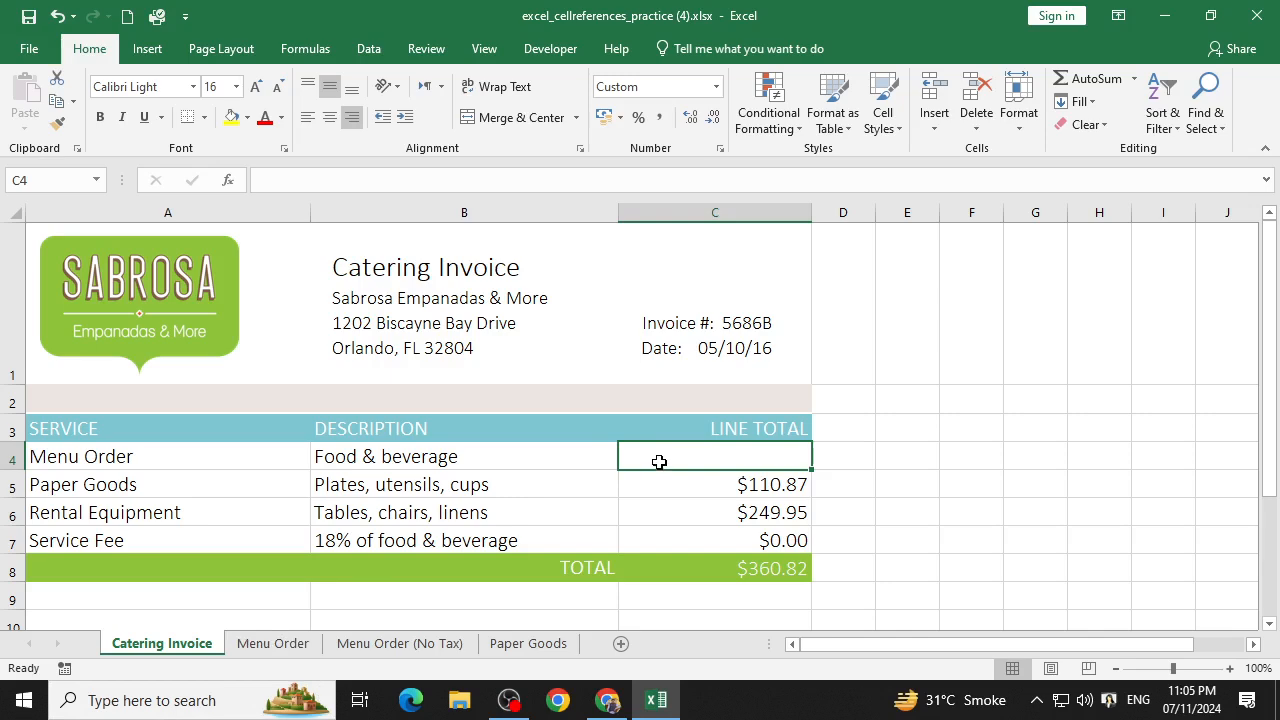
{"action": "left_click", "coordinate": [269, 182]}
{"action": "type", "text": "="}
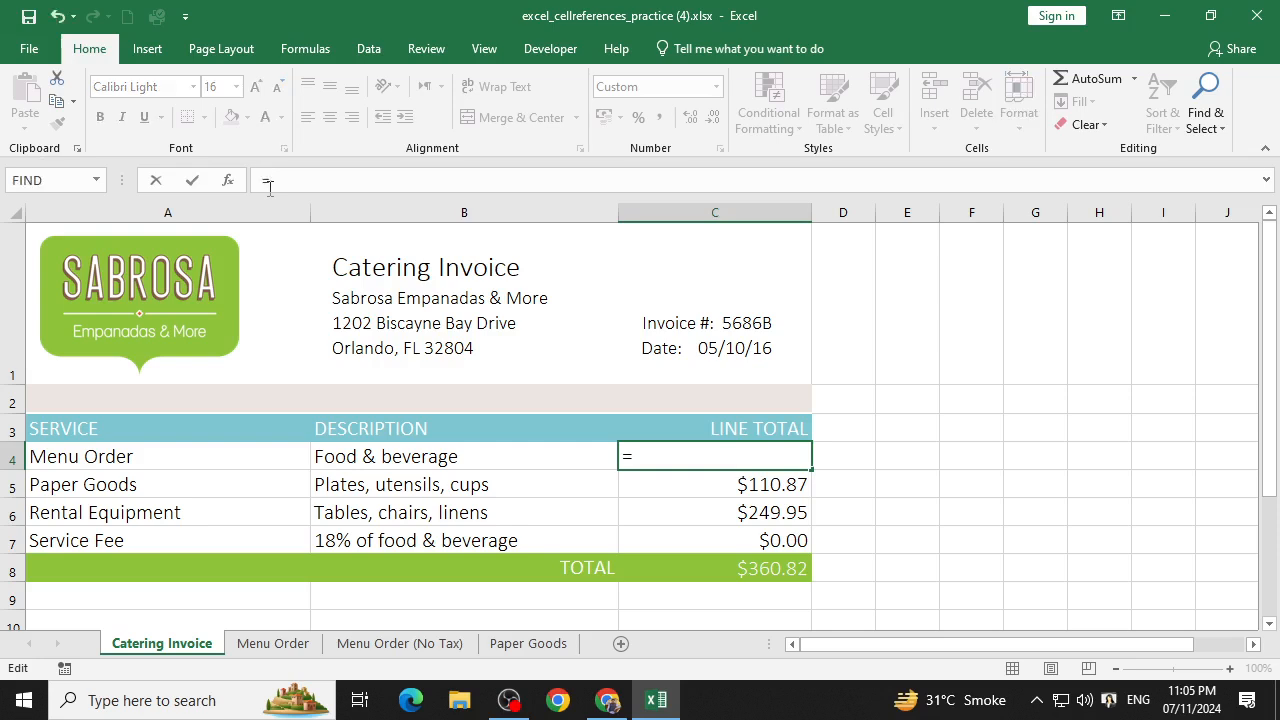
{"action": "type", "text": "\""}
{"action": "type", "text": "Me"}
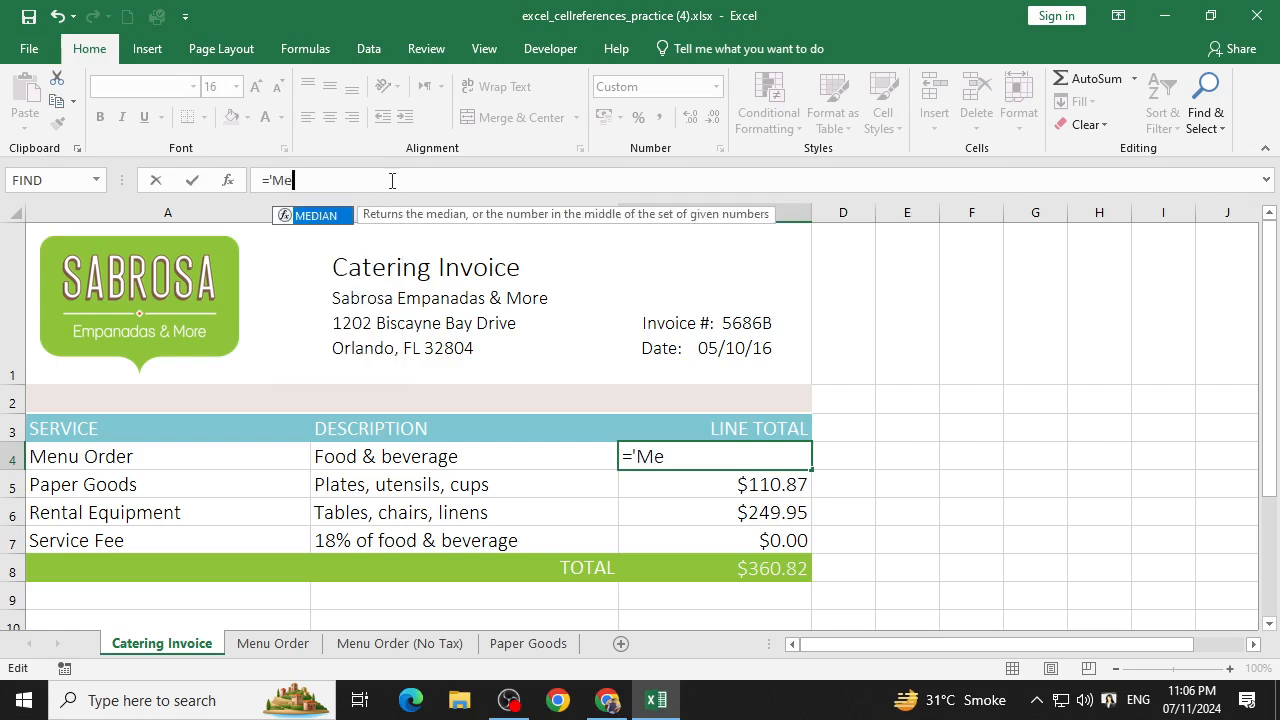
{"action": "type", "text": "nu Order"}
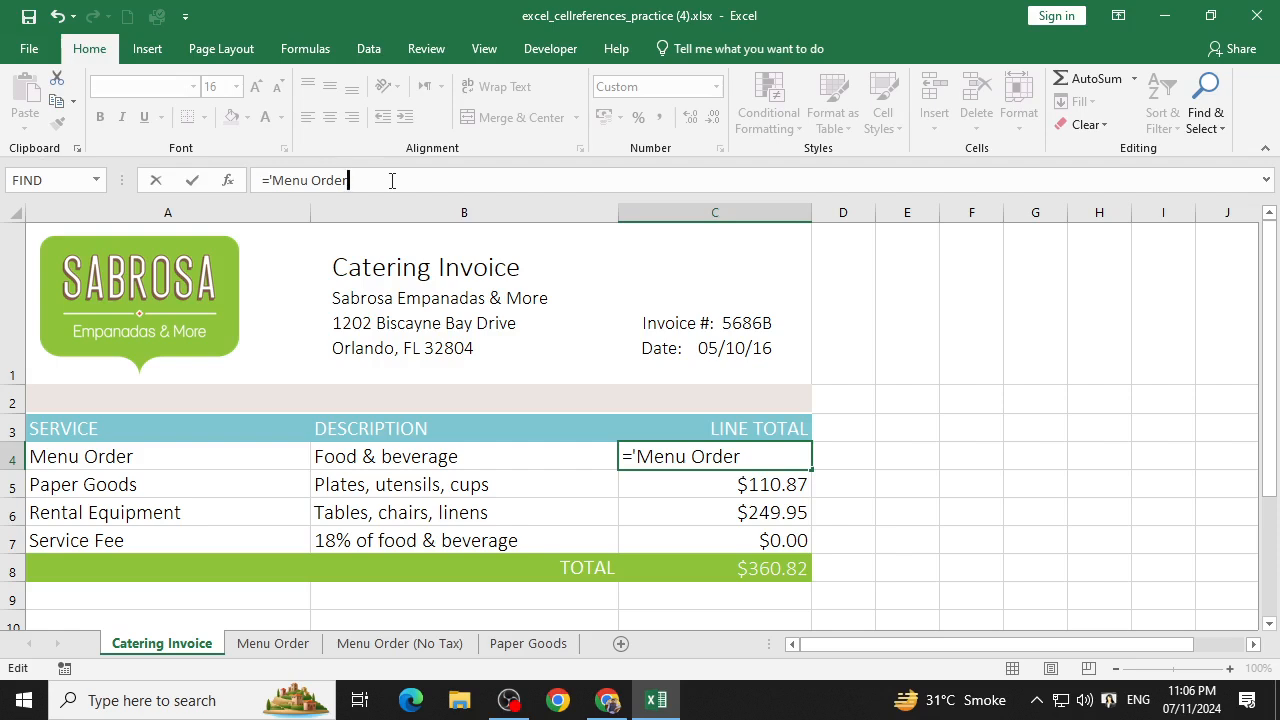
{"action": "type", "text": "'"}
{"action": "type", "text": "!"}
{"action": "type", "text": "E14"}
{"action": "key", "text": "Return"}
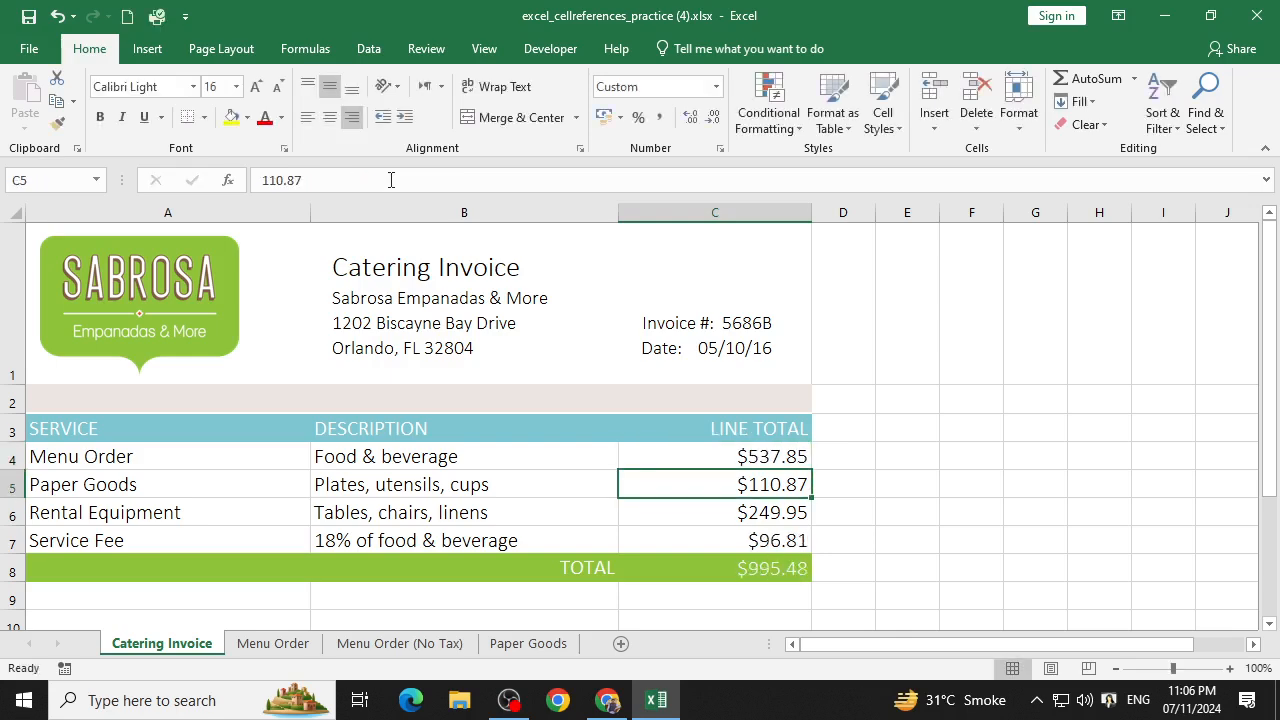
{"action": "left_click", "coordinate": [789, 461]}
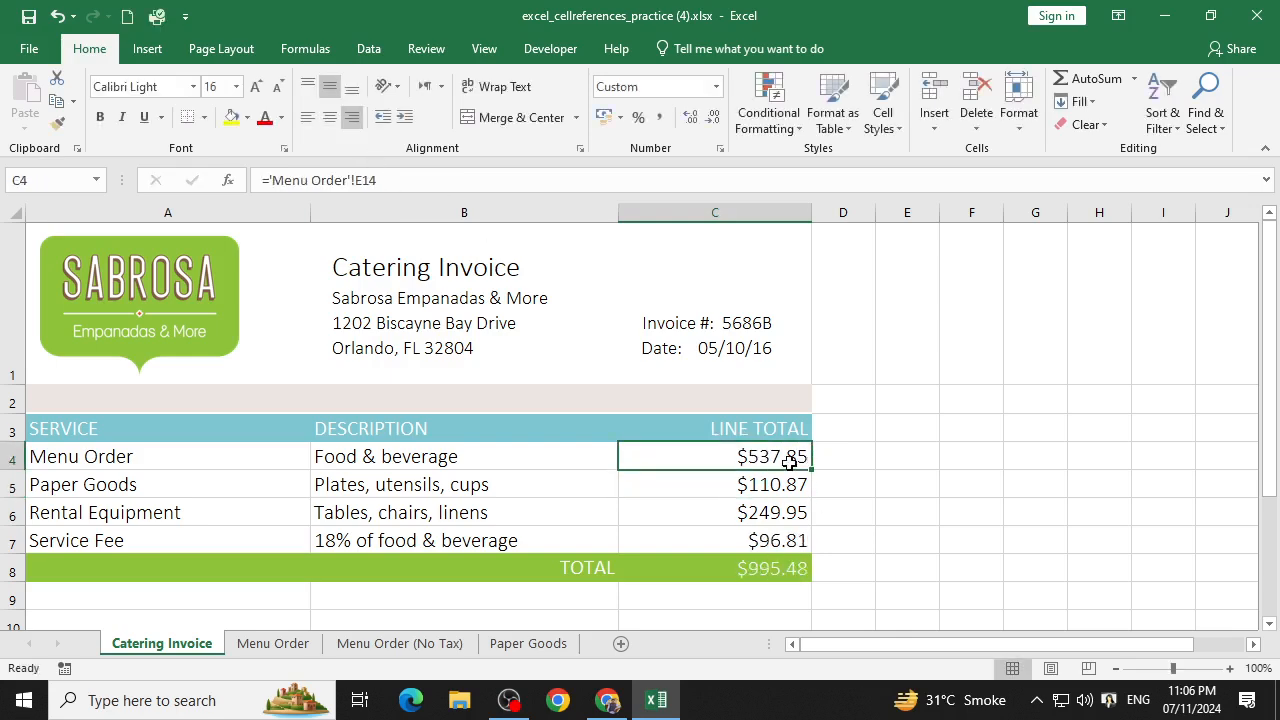
Set the Empanadas: Beef Picadillo quantity on the Menu Order sheet to 2500, then open the Catering Invoice C4 formula for inspection.
{"action": "left_click", "coordinate": [272, 645]}
{"action": "scroll", "coordinate": [714, 367], "scroll_direction": "up", "scroll_amount": 3}
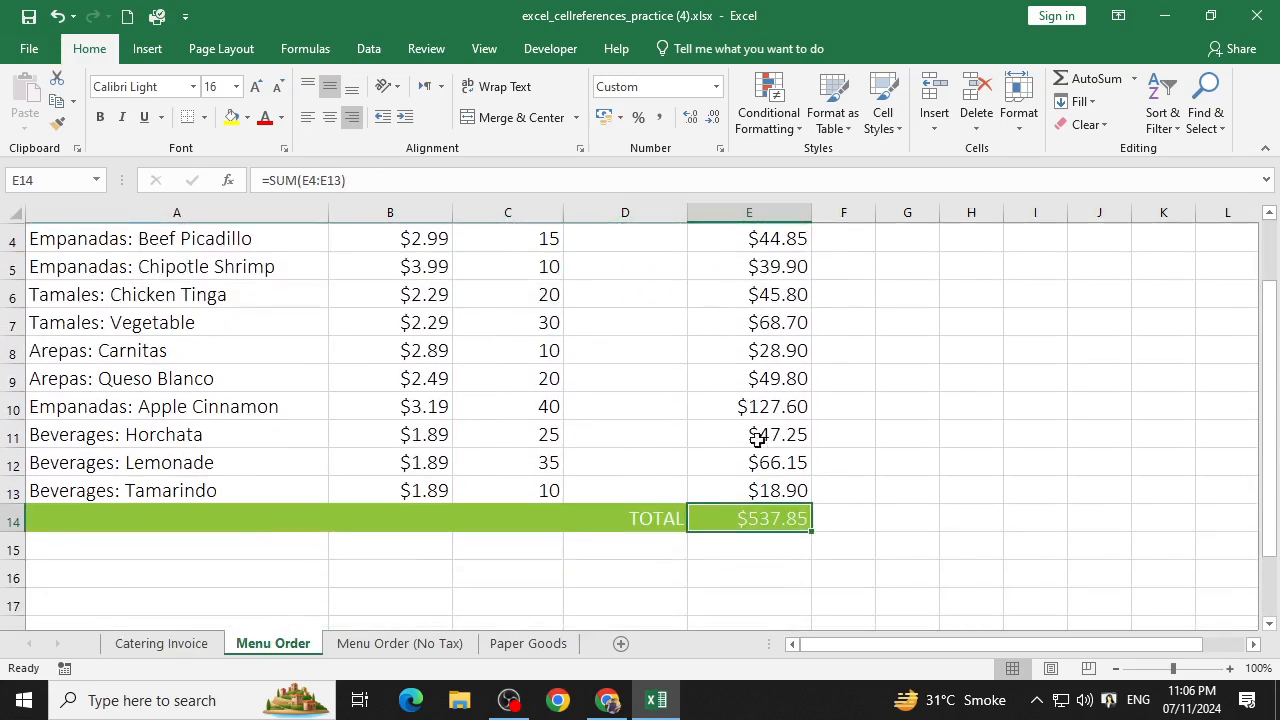
{"action": "scroll", "coordinate": [766, 449], "scroll_direction": "down", "scroll_amount": 1}
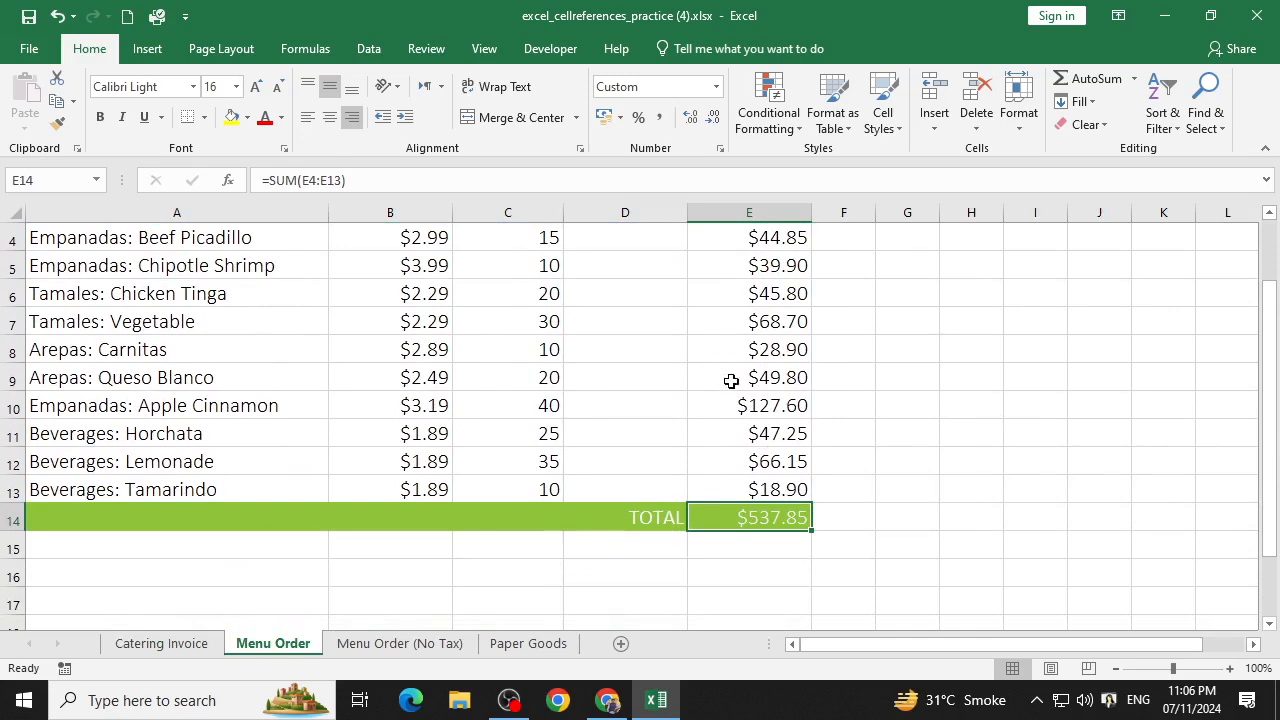
{"action": "scroll", "coordinate": [480, 457], "scroll_direction": "up", "scroll_amount": 1}
{"action": "left_click", "coordinate": [503, 457]}
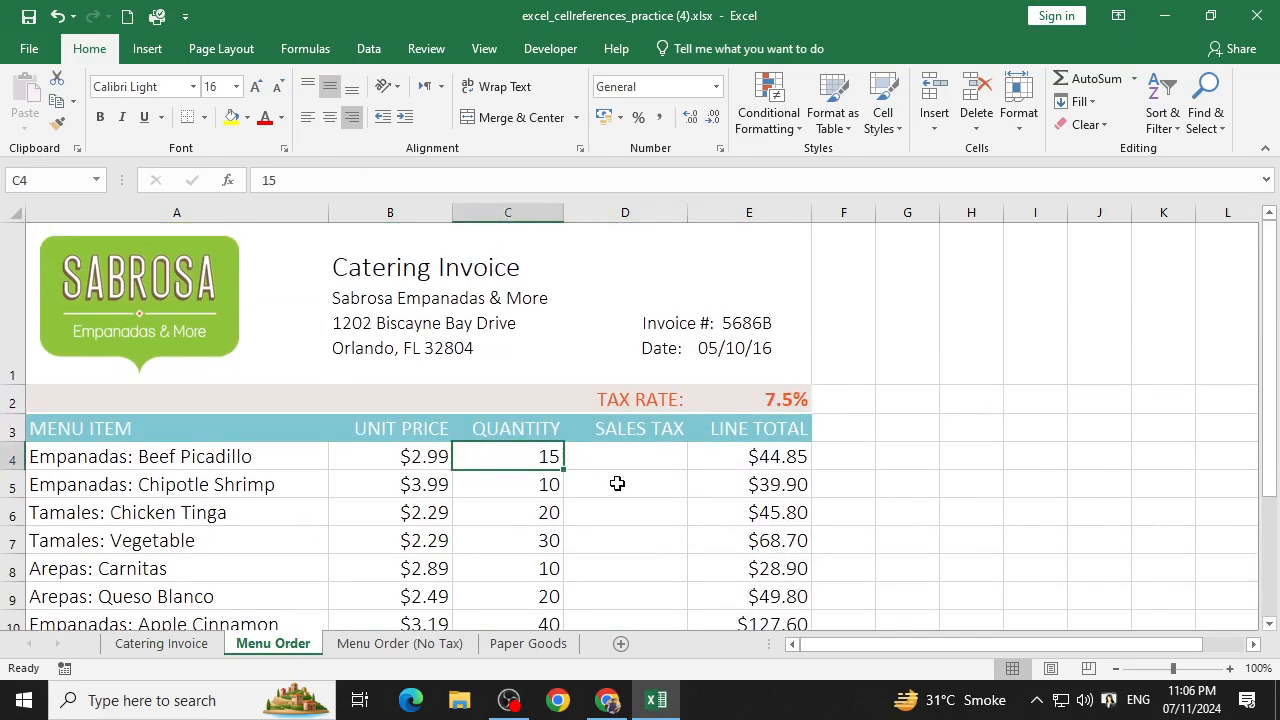
{"action": "type", "text": "2500"}
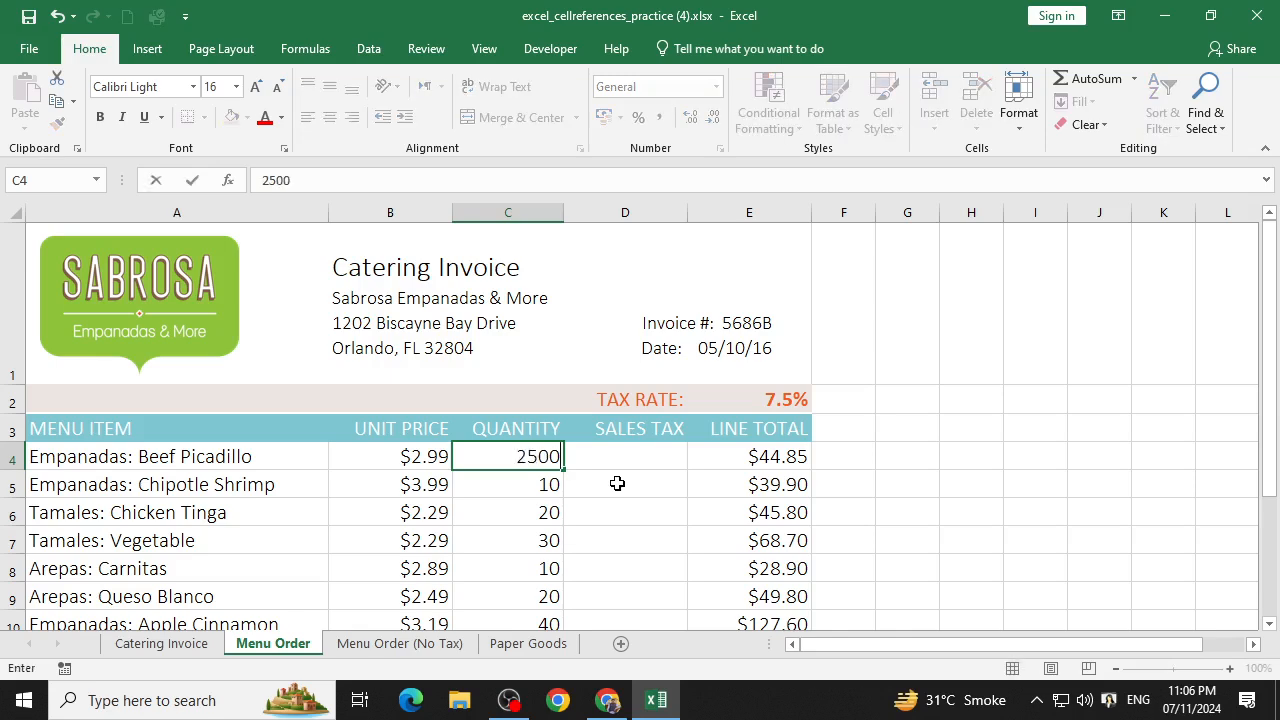
{"action": "scroll", "coordinate": [649, 503], "scroll_direction": "down", "scroll_amount": 2}
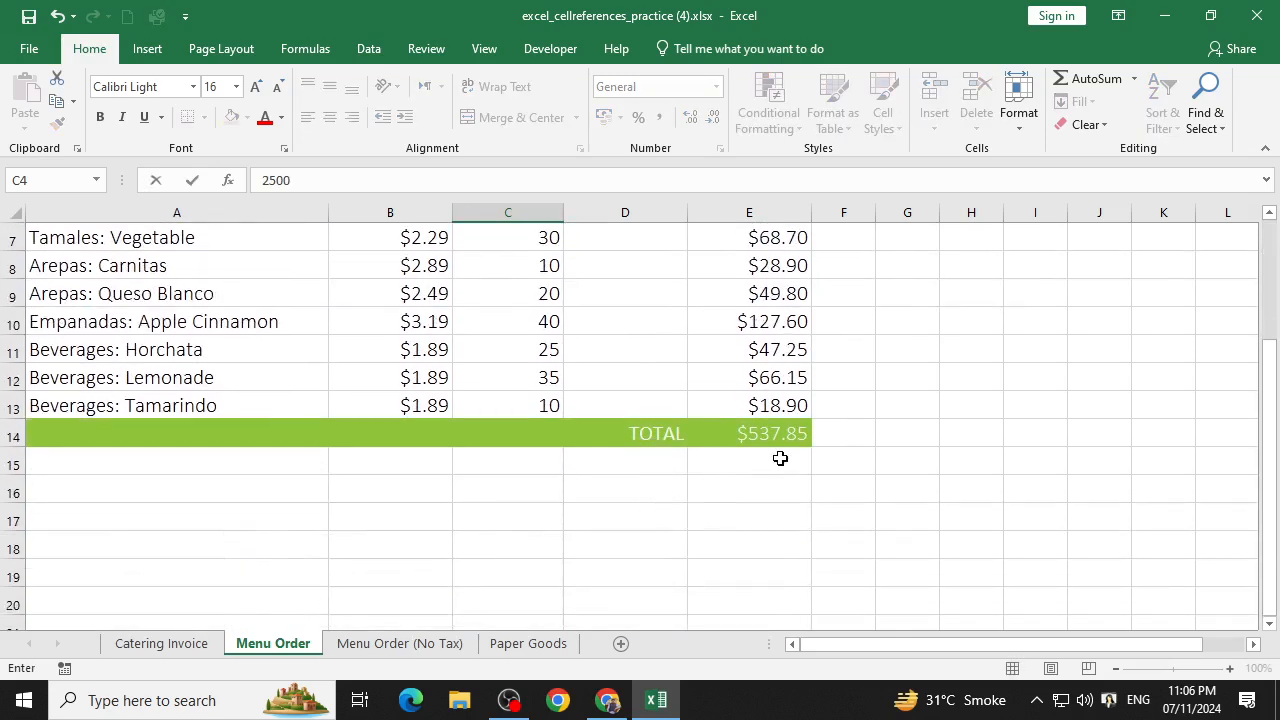
{"action": "scroll", "coordinate": [761, 461], "scroll_direction": "up", "scroll_amount": 2}
{"action": "scroll", "coordinate": [755, 462], "scroll_direction": "down", "scroll_amount": 1}
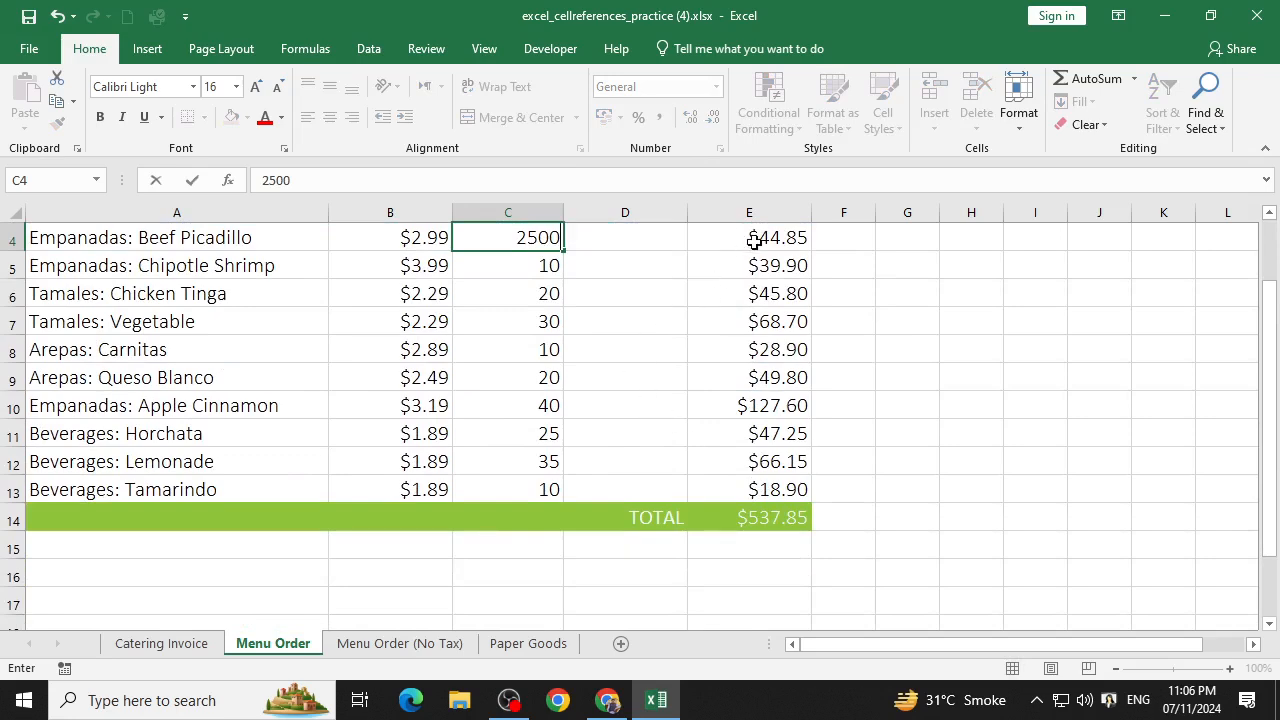
{"action": "key", "text": "Return"}
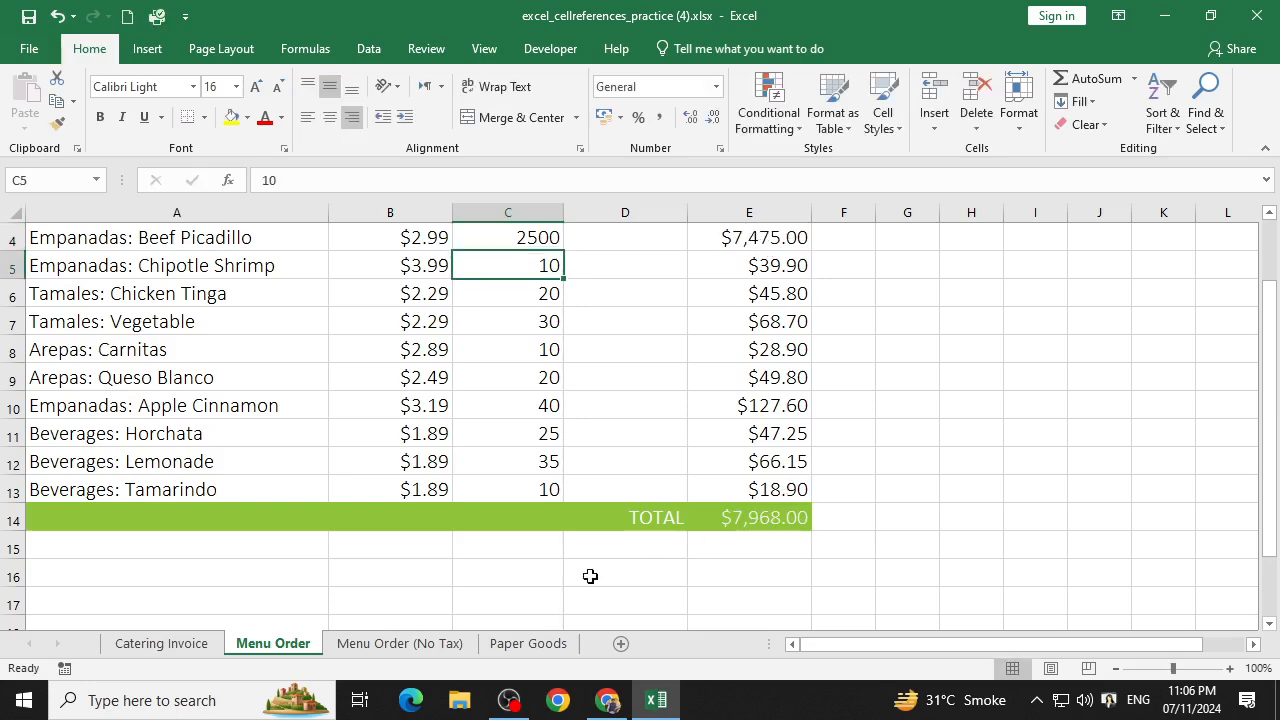
{"action": "left_click", "coordinate": [162, 643]}
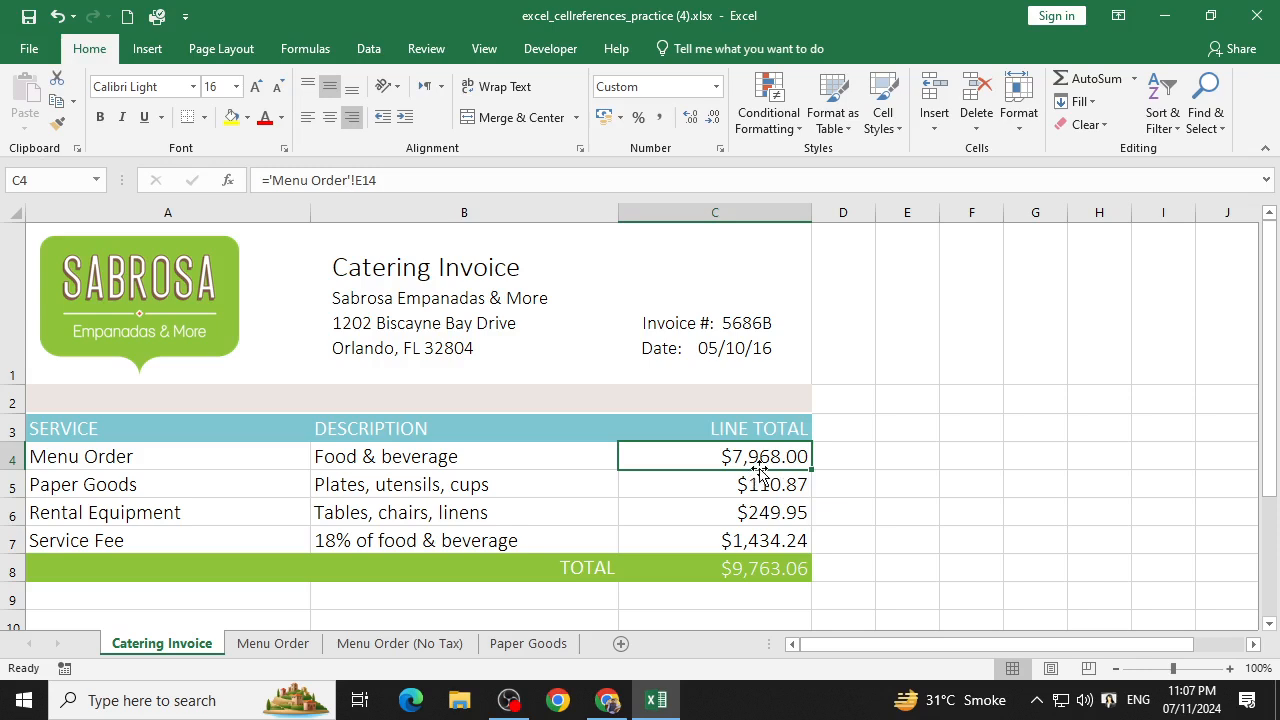
{"action": "double_click", "coordinate": [765, 458]}
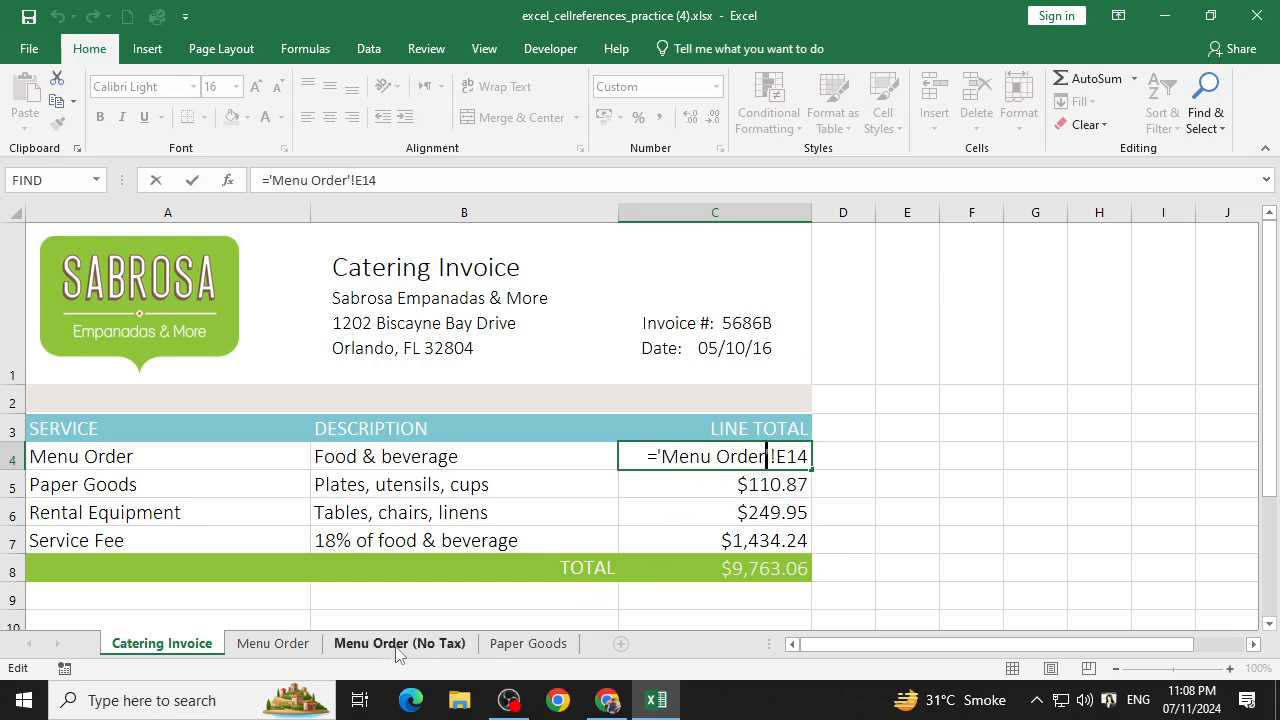
Switch to the GCFGlobal lesson in Chrome and review the section on using cell references with multiple worksheets.
{"action": "left_click", "coordinate": [592, 706]}
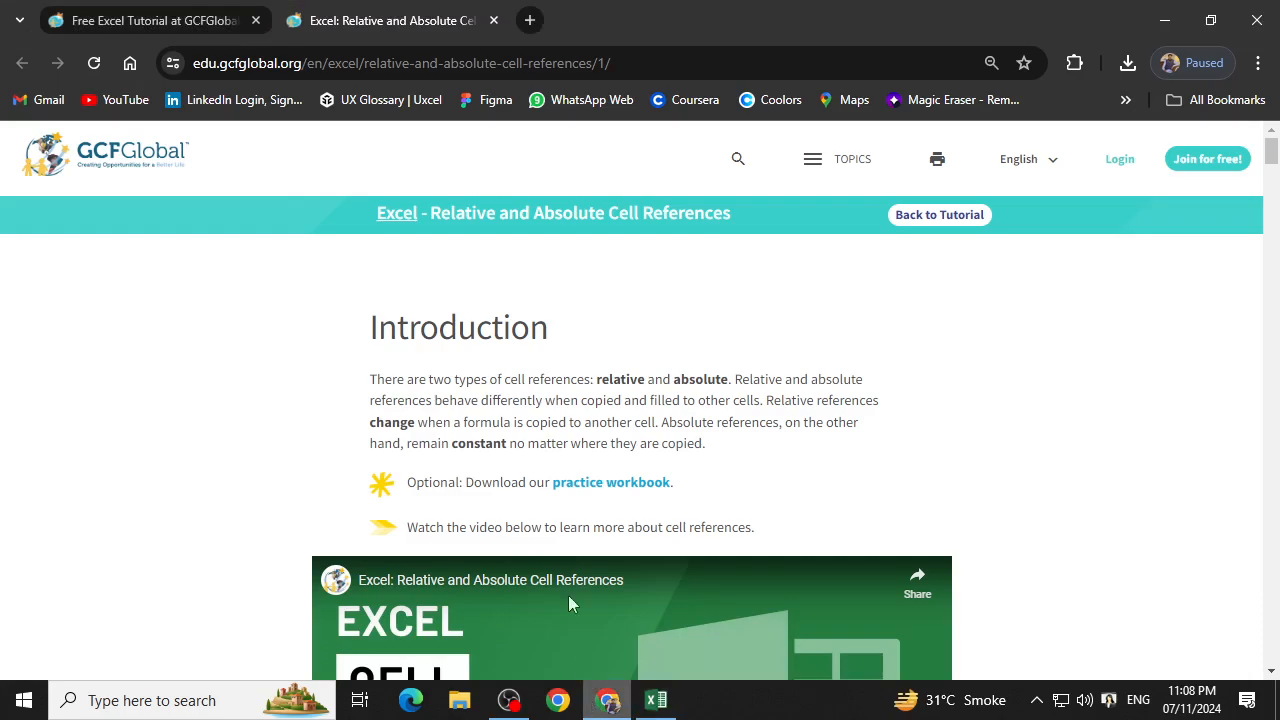
{"action": "scroll", "coordinate": [485, 380], "scroll_direction": "down", "scroll_amount": 6}
{"action": "scroll", "coordinate": [485, 380], "scroll_direction": "down", "scroll_amount": 20}
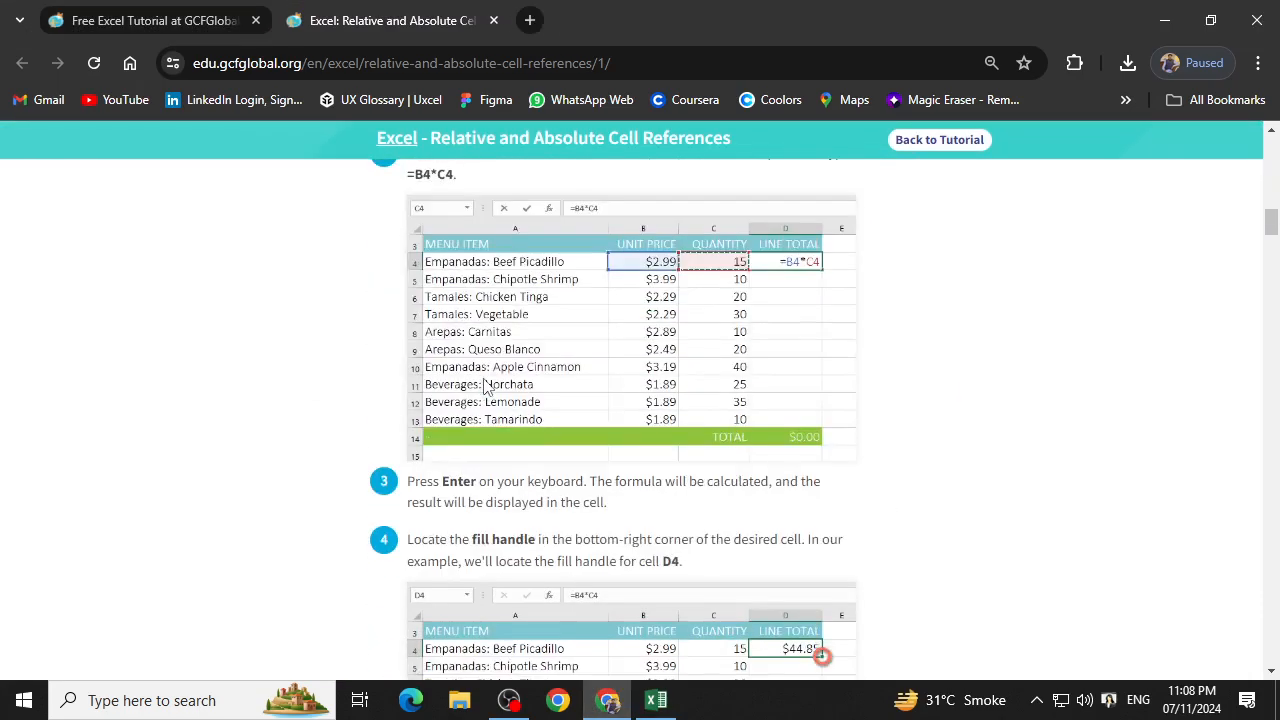
{"action": "scroll", "coordinate": [493, 404], "scroll_direction": "down", "scroll_amount": 20}
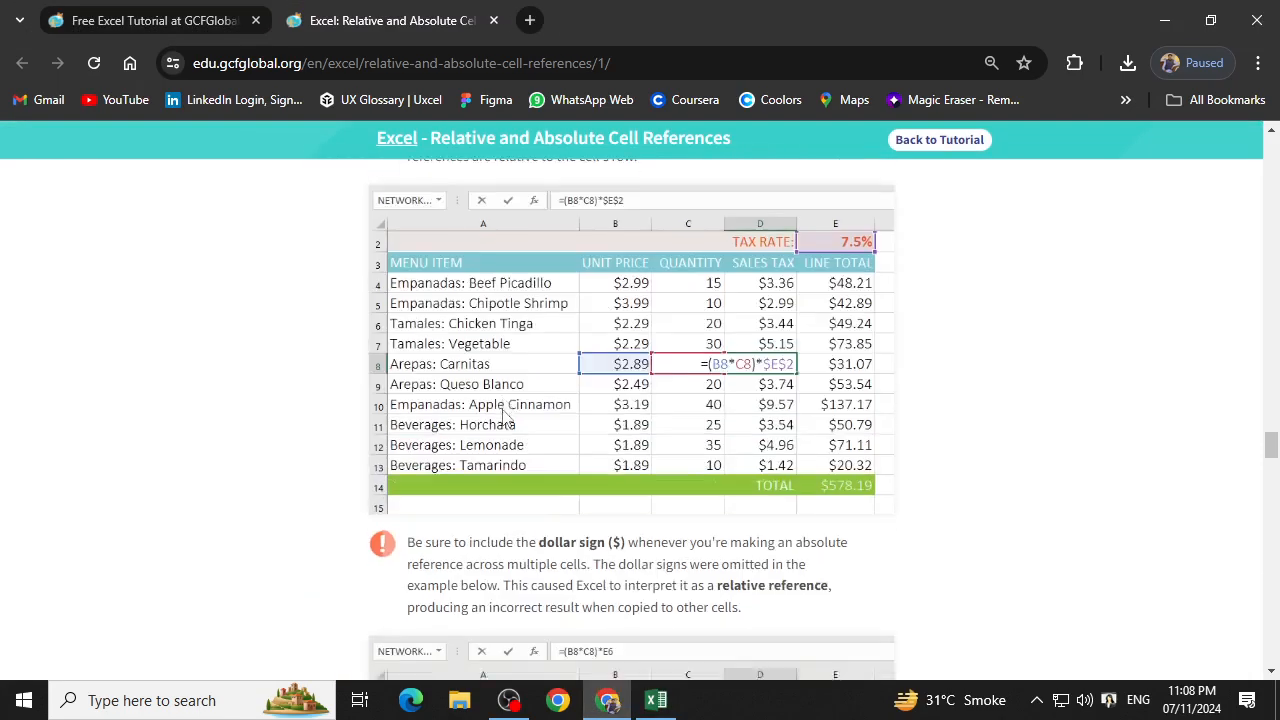
{"action": "scroll", "coordinate": [505, 415], "scroll_direction": "down", "scroll_amount": 3}
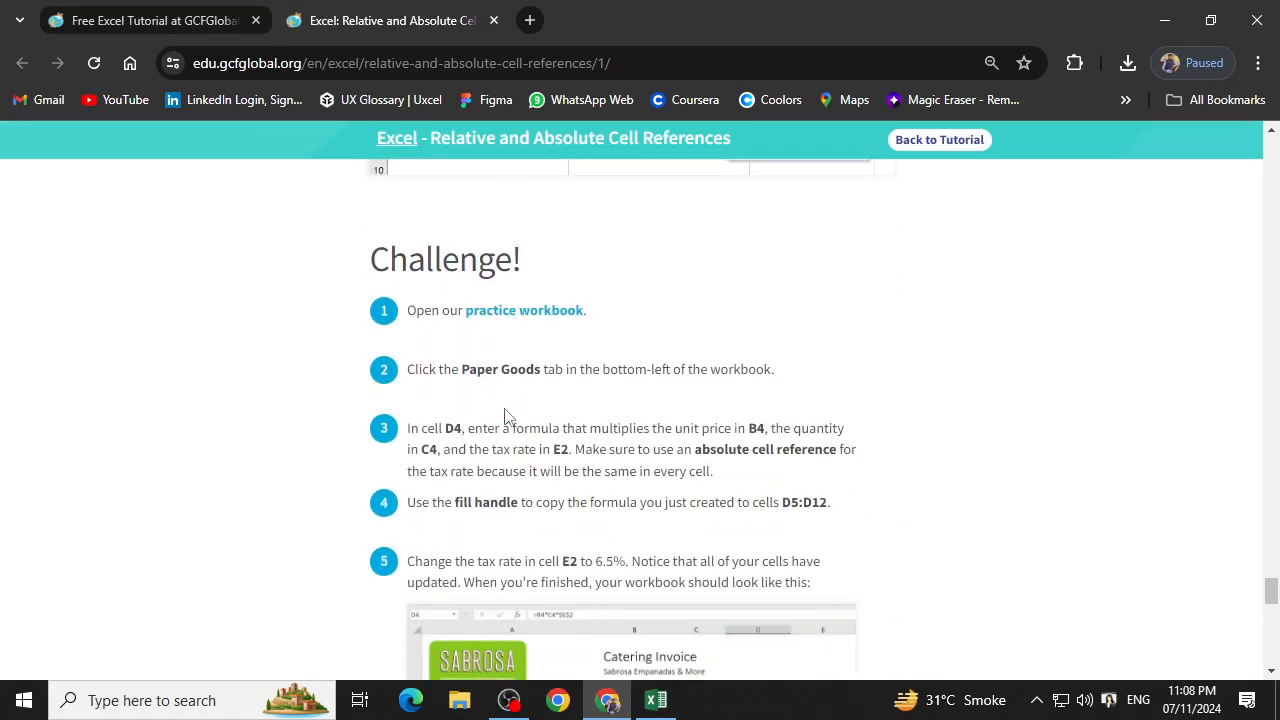
{"action": "scroll", "coordinate": [505, 417], "scroll_direction": "up", "scroll_amount": 15}
{"action": "scroll", "coordinate": [513, 397], "scroll_direction": "up", "scroll_amount": 7}
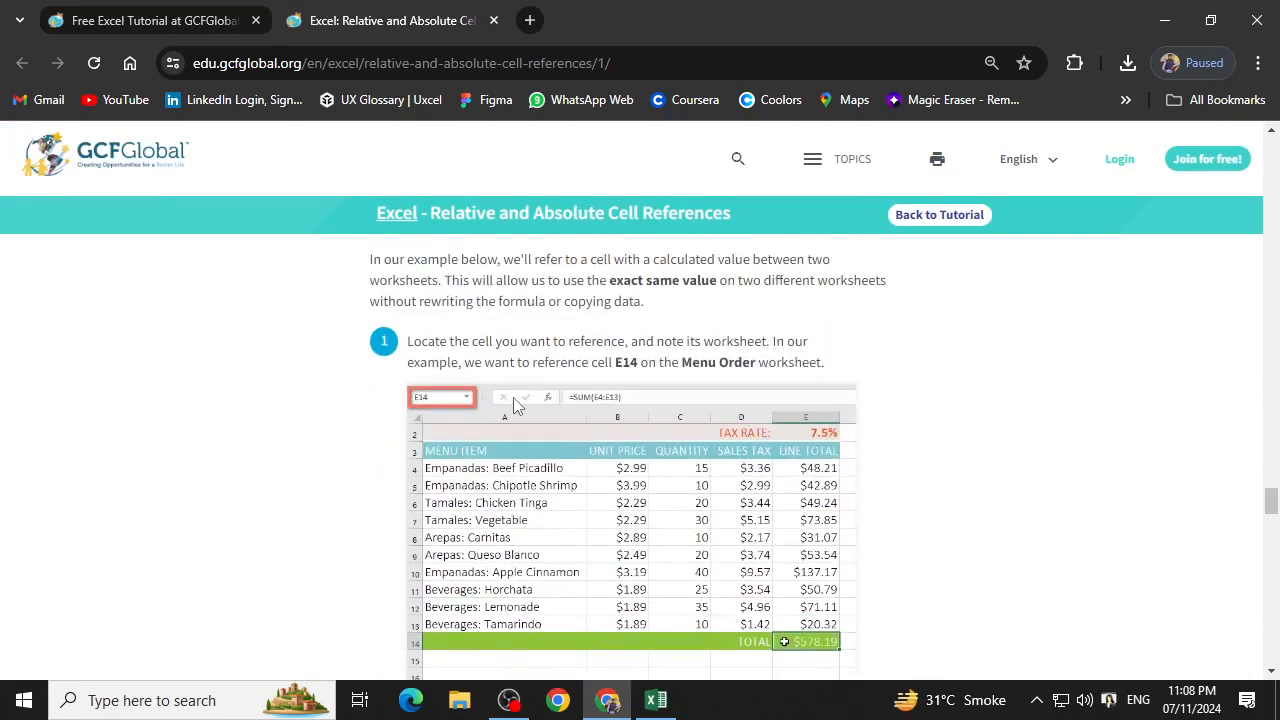
{"action": "scroll", "coordinate": [515, 398], "scroll_direction": "down", "scroll_amount": 1}
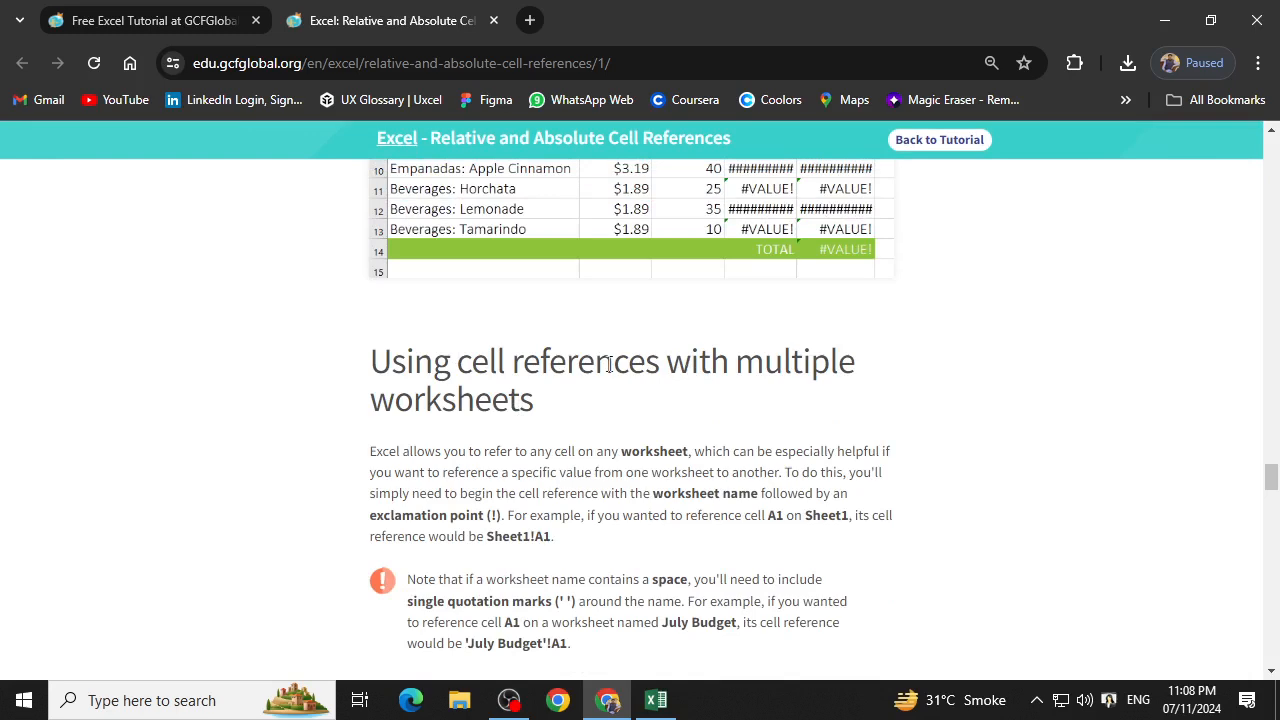
{"action": "scroll", "coordinate": [630, 480], "scroll_direction": "down", "scroll_amount": 1}
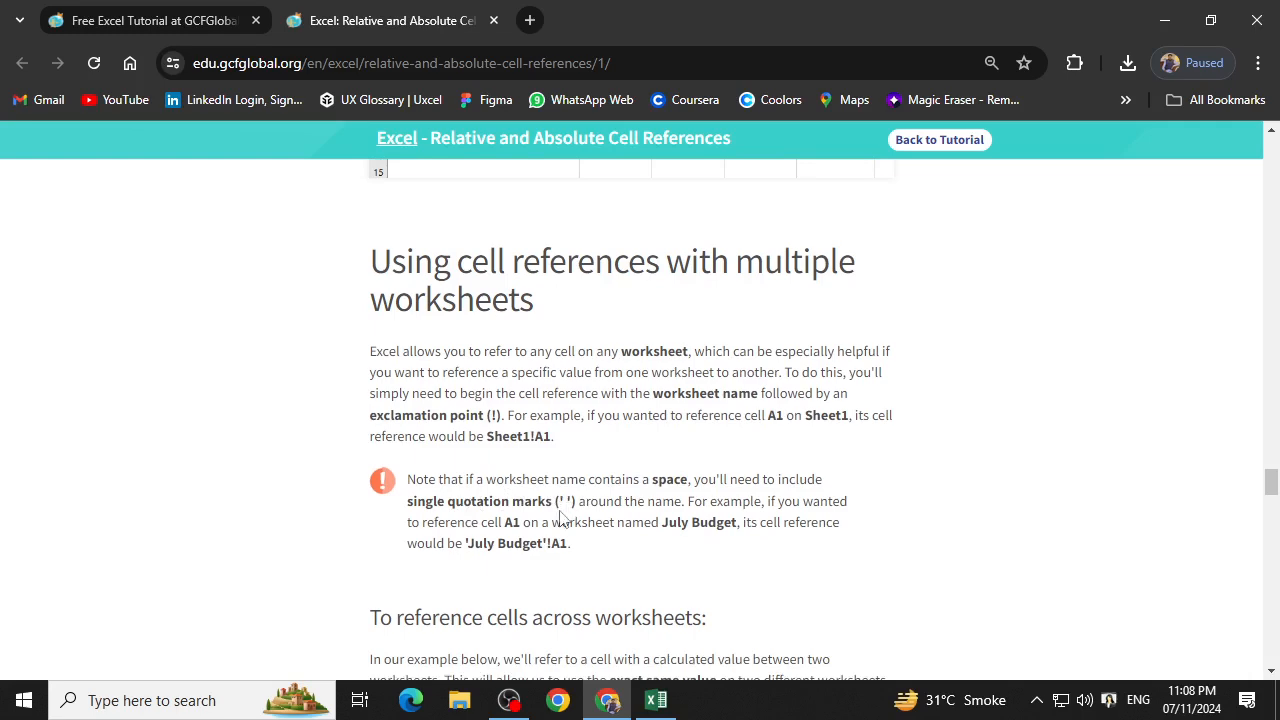
{"action": "scroll", "coordinate": [562, 518], "scroll_direction": "down", "scroll_amount": 3}
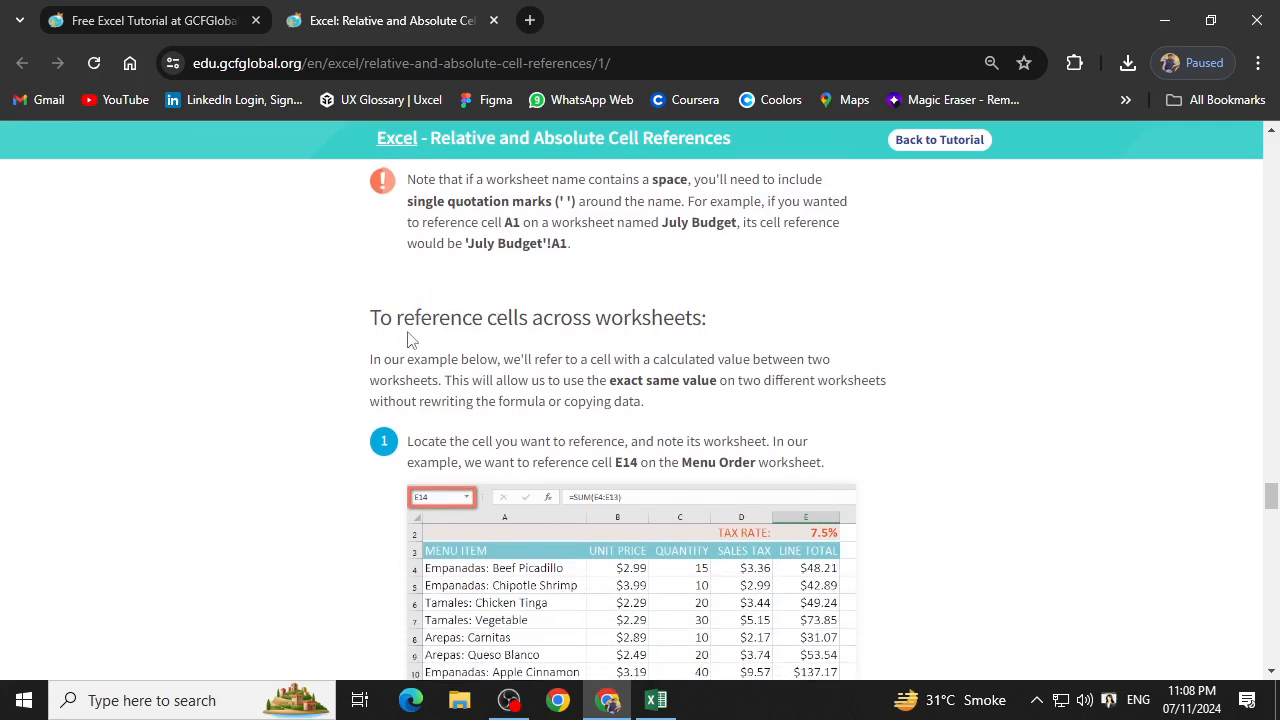
{"action": "scroll", "coordinate": [645, 330], "scroll_direction": "down", "scroll_amount": 1}
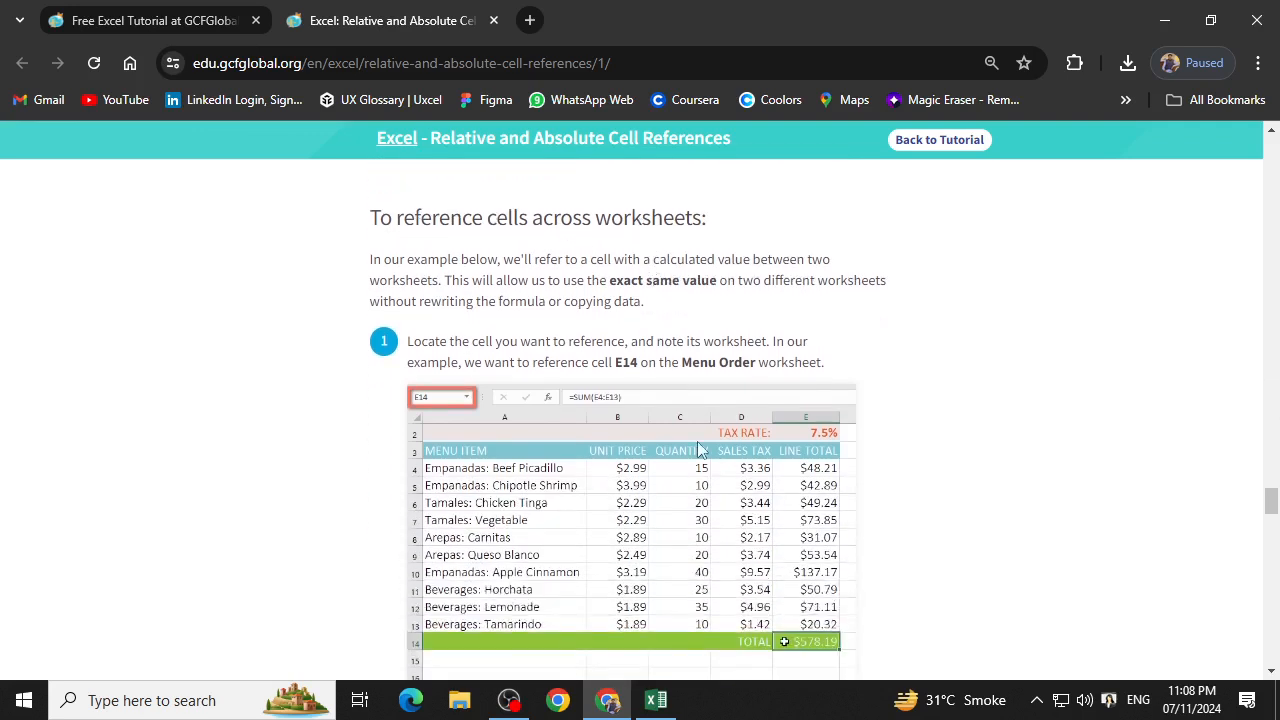
{"action": "scroll", "coordinate": [790, 510], "scroll_direction": "down", "scroll_amount": 2}
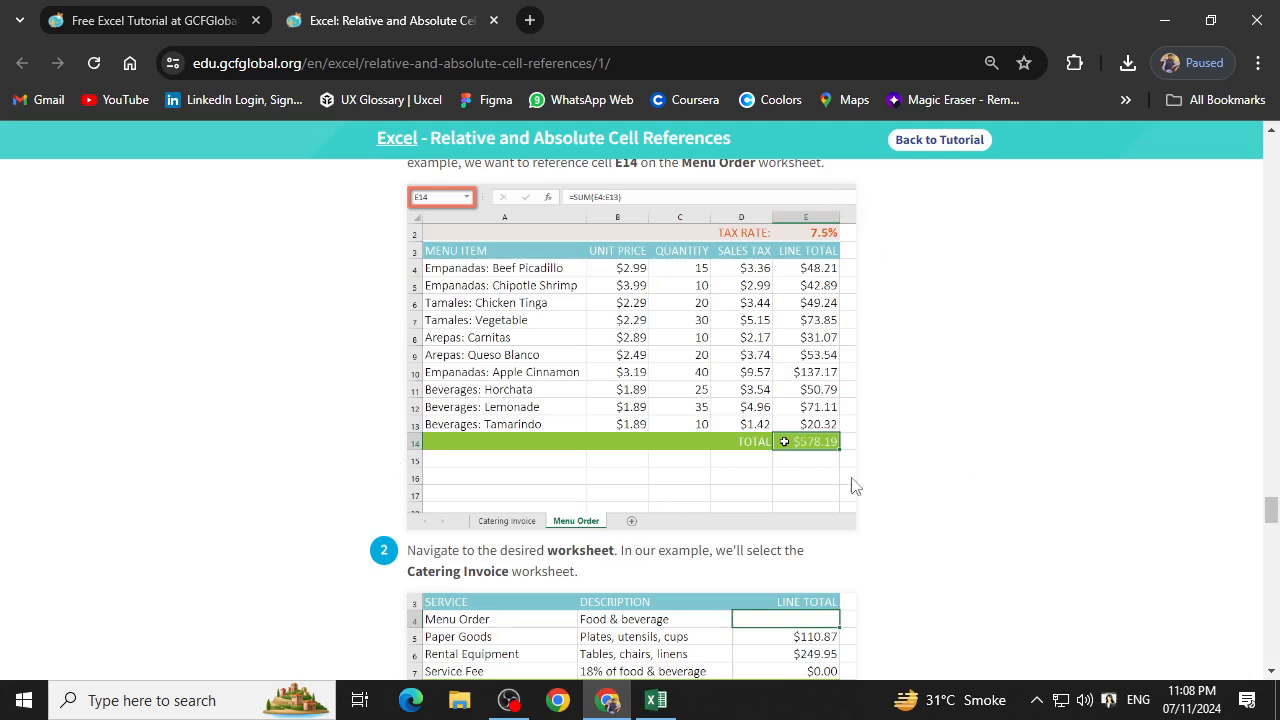
Review the lesson's five steps for referencing cell E14 of the Menu Order worksheet from C4 on the Catering Invoice worksheet.
{"action": "scroll", "coordinate": [648, 438], "scroll_direction": "down", "scroll_amount": 1}
{"action": "scroll", "coordinate": [650, 437], "scroll_direction": "down", "scroll_amount": 3}
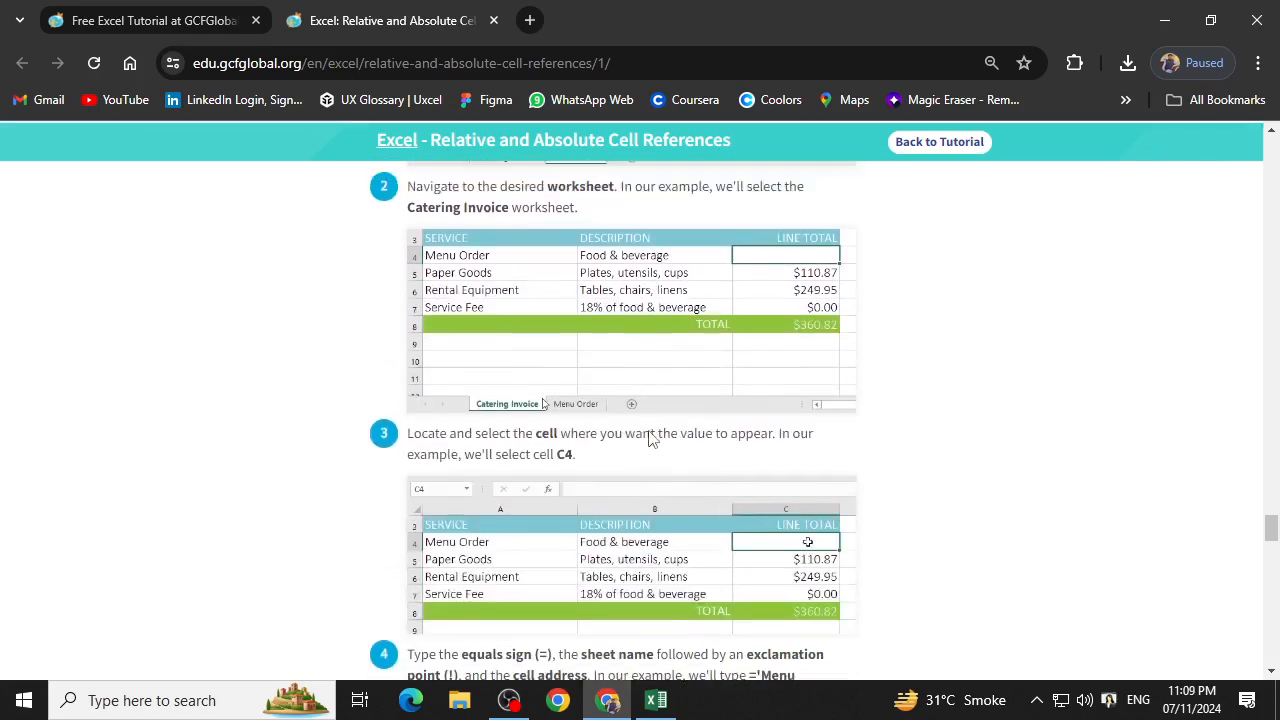
{"action": "scroll", "coordinate": [652, 437], "scroll_direction": "up", "scroll_amount": 2}
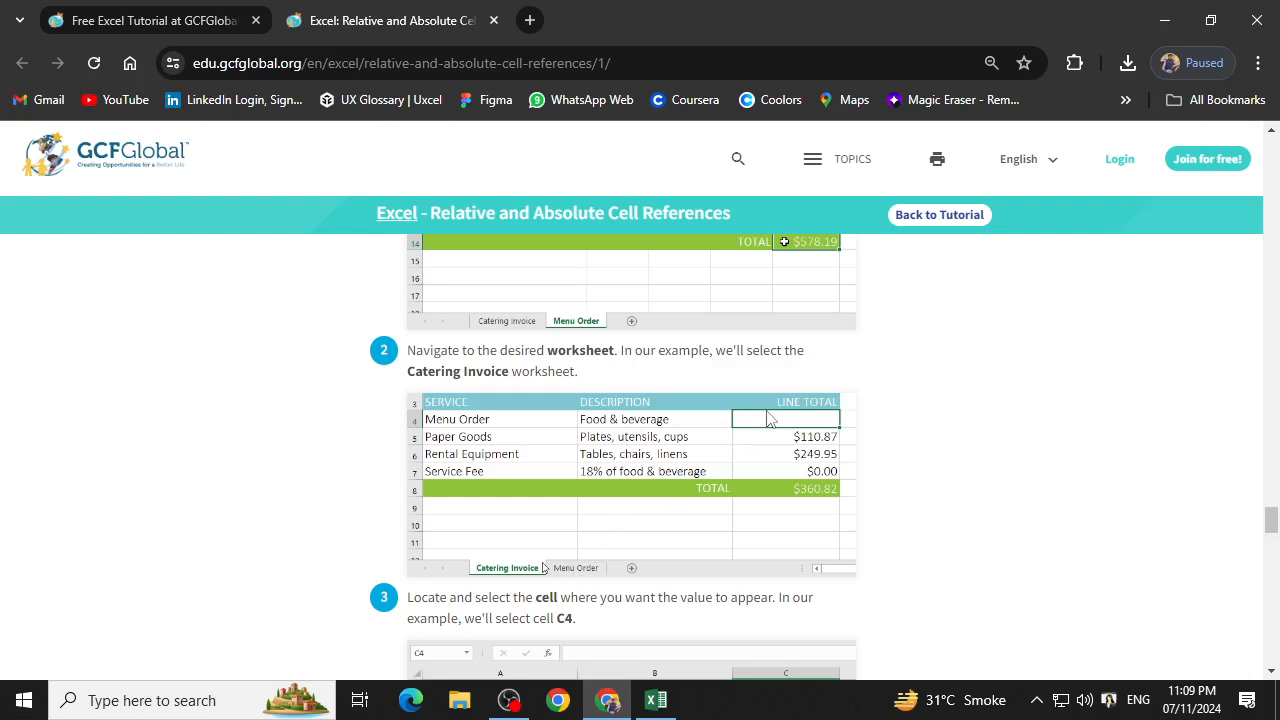
{"action": "scroll", "coordinate": [766, 418], "scroll_direction": "down", "scroll_amount": 1}
{"action": "scroll", "coordinate": [760, 334], "scroll_direction": "down", "scroll_amount": 1}
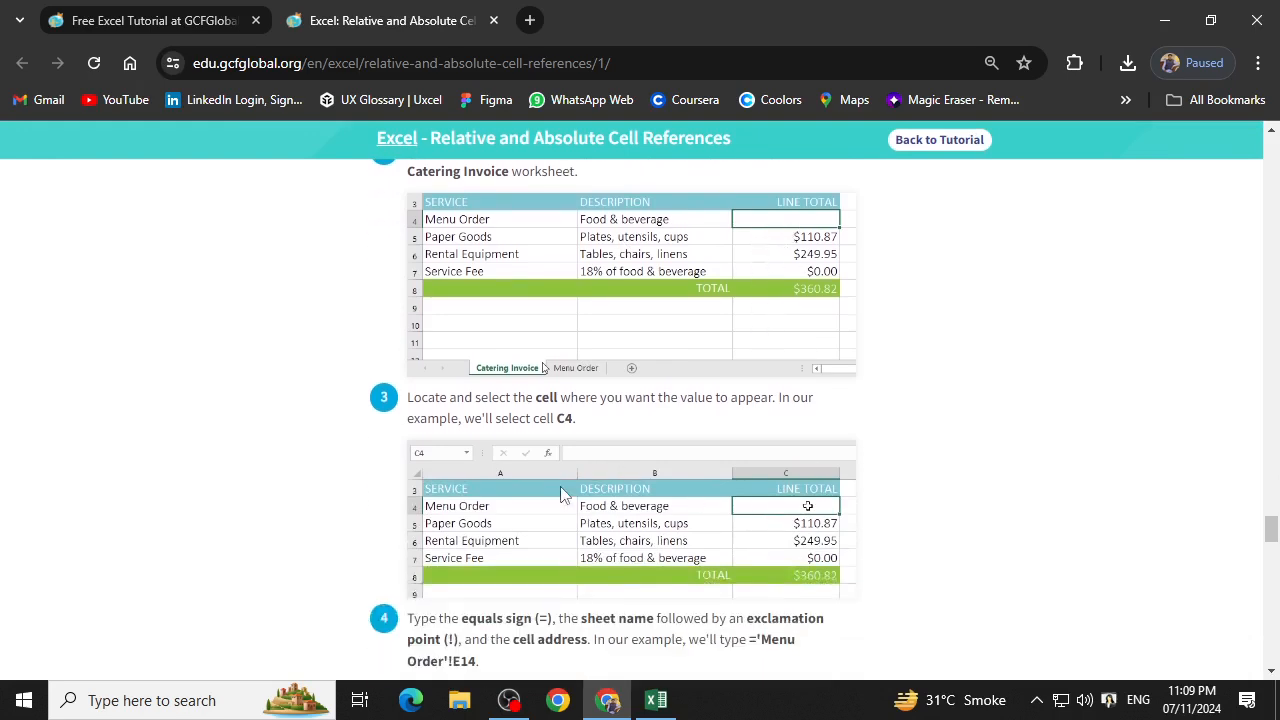
{"action": "scroll", "coordinate": [560, 486], "scroll_direction": "down", "scroll_amount": 3}
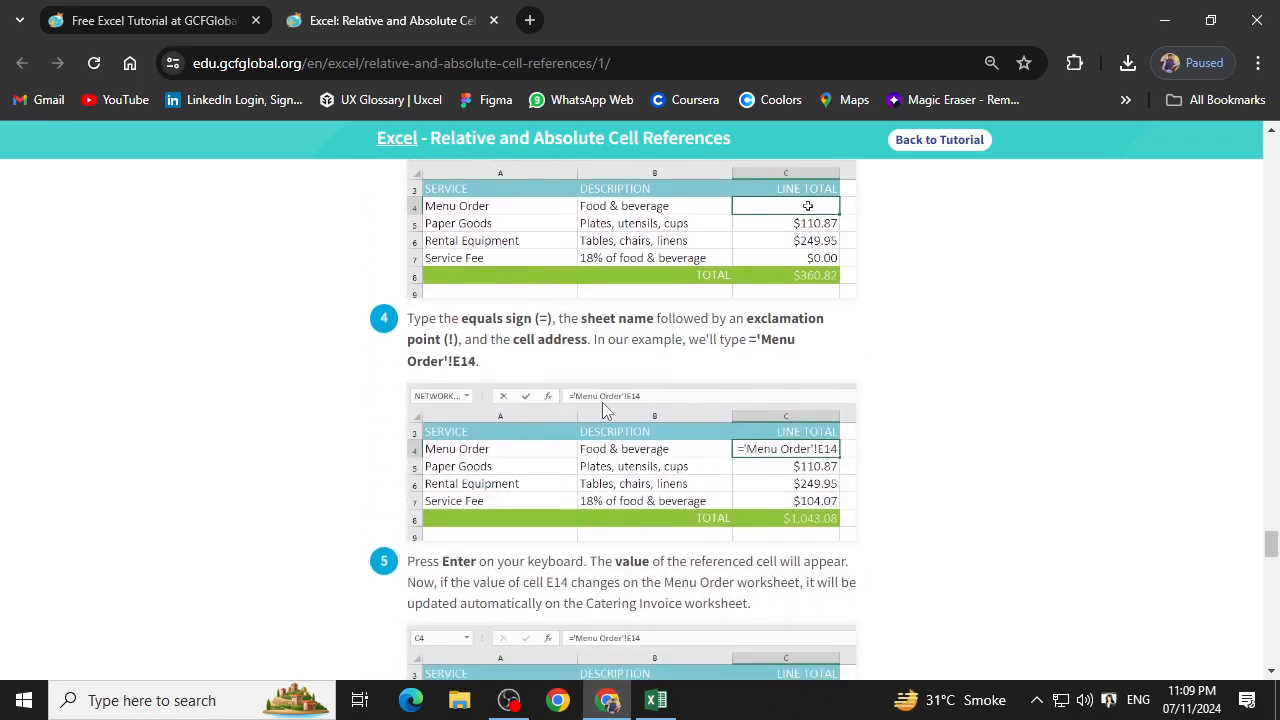
{"action": "scroll", "coordinate": [602, 402], "scroll_direction": "up", "scroll_amount": 2}
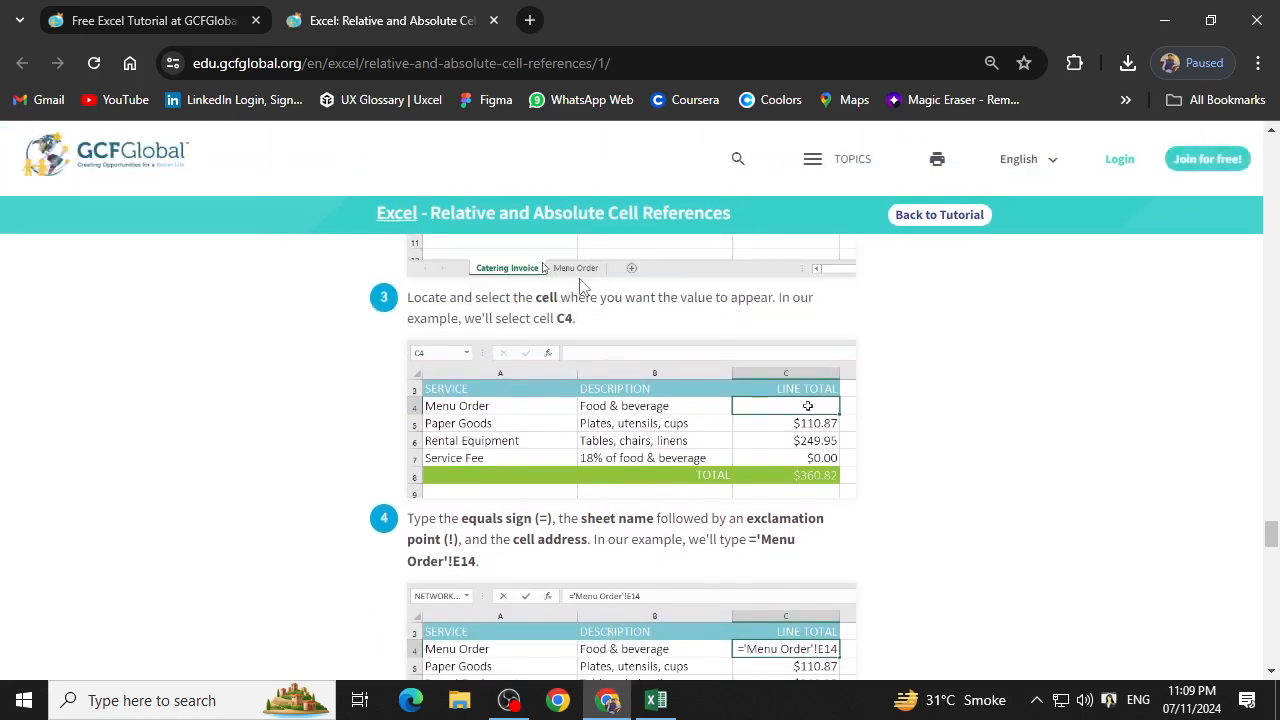
{"action": "scroll", "coordinate": [655, 490], "scroll_direction": "down", "scroll_amount": 2}
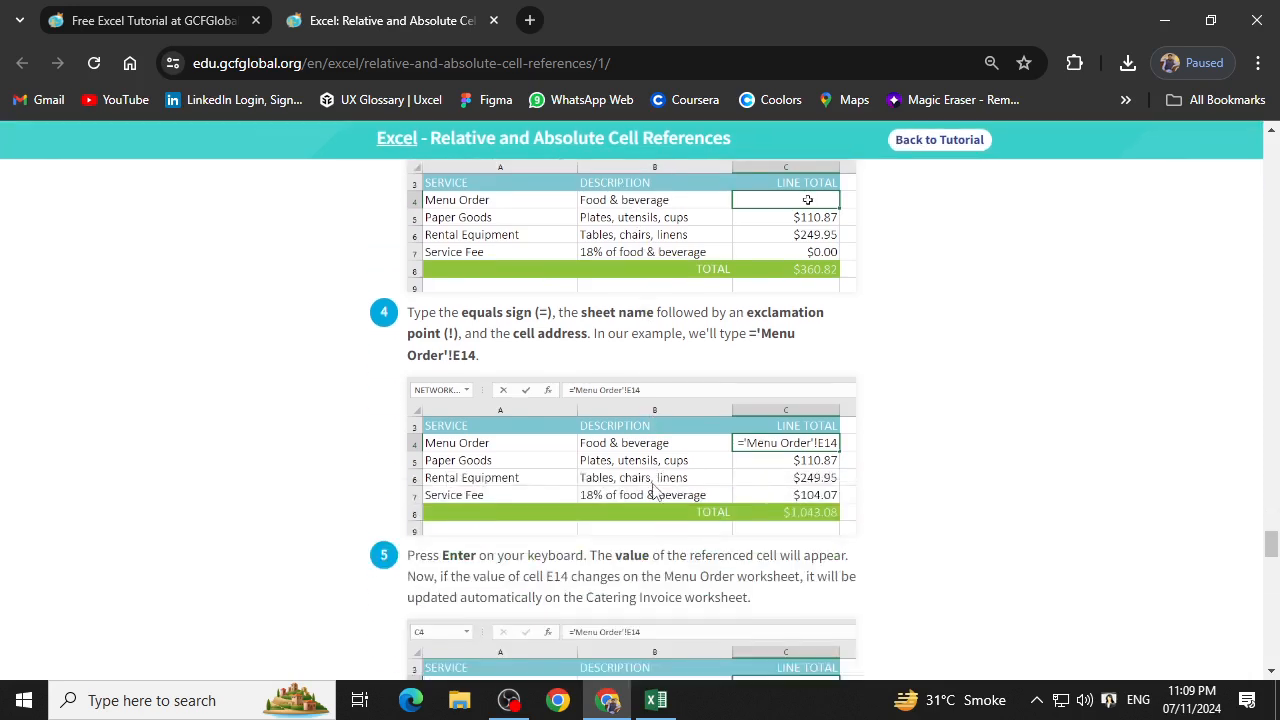
{"action": "scroll", "coordinate": [655, 490], "scroll_direction": "down", "scroll_amount": 2}
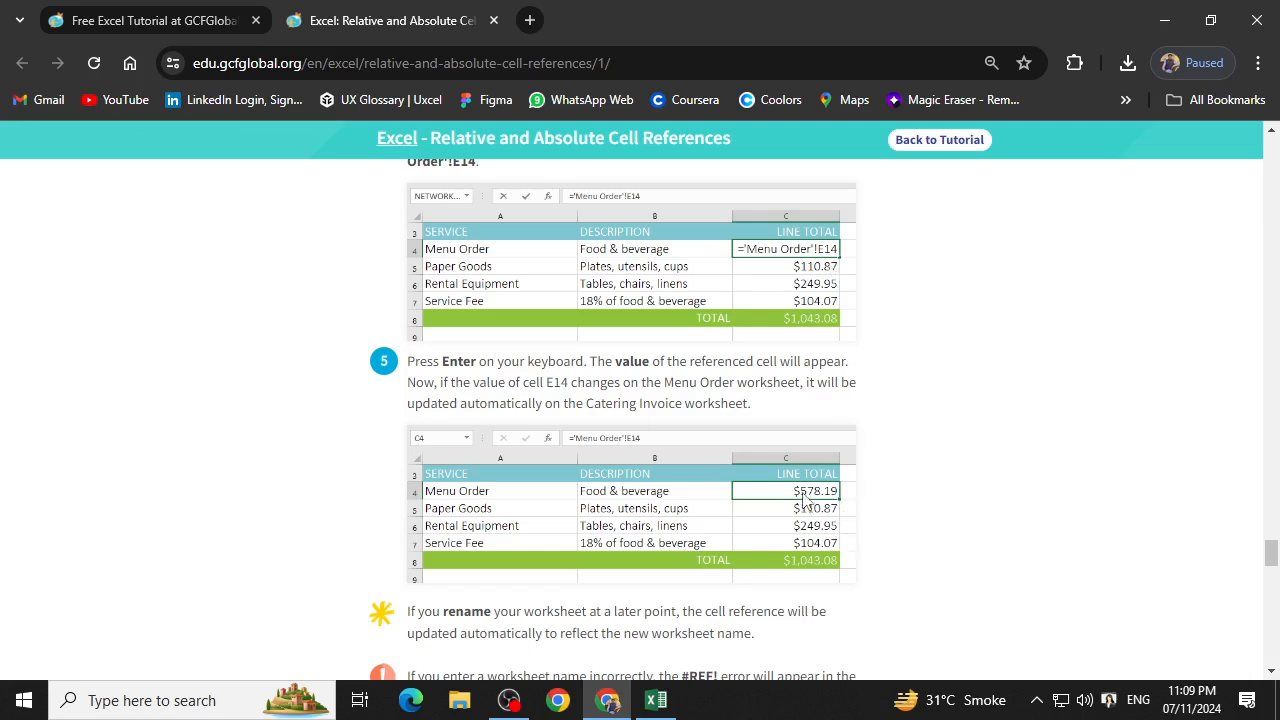
Read the lesson's note on the #REF! error from a mistyped worksheet name and the Challenge instructions for the Paper Goods sheet.
{"action": "scroll", "coordinate": [815, 500], "scroll_direction": "down", "scroll_amount": 5}
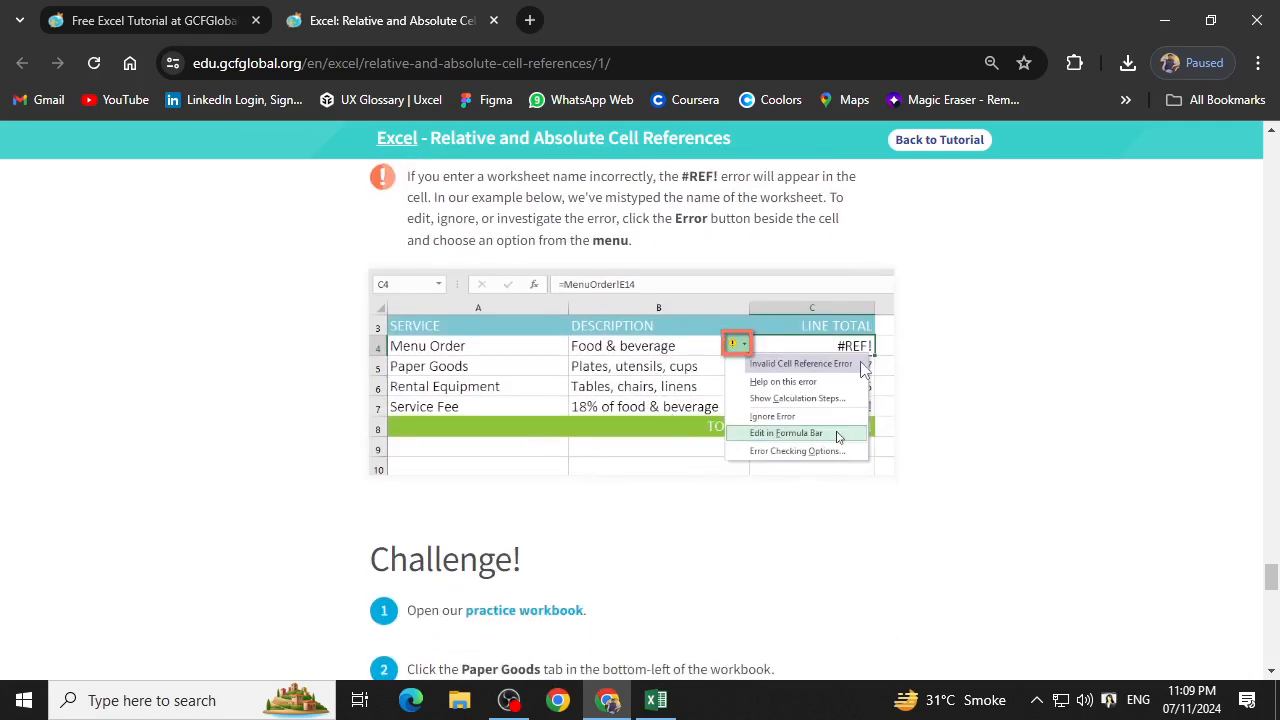
{"action": "scroll", "coordinate": [862, 368], "scroll_direction": "down", "scroll_amount": 2}
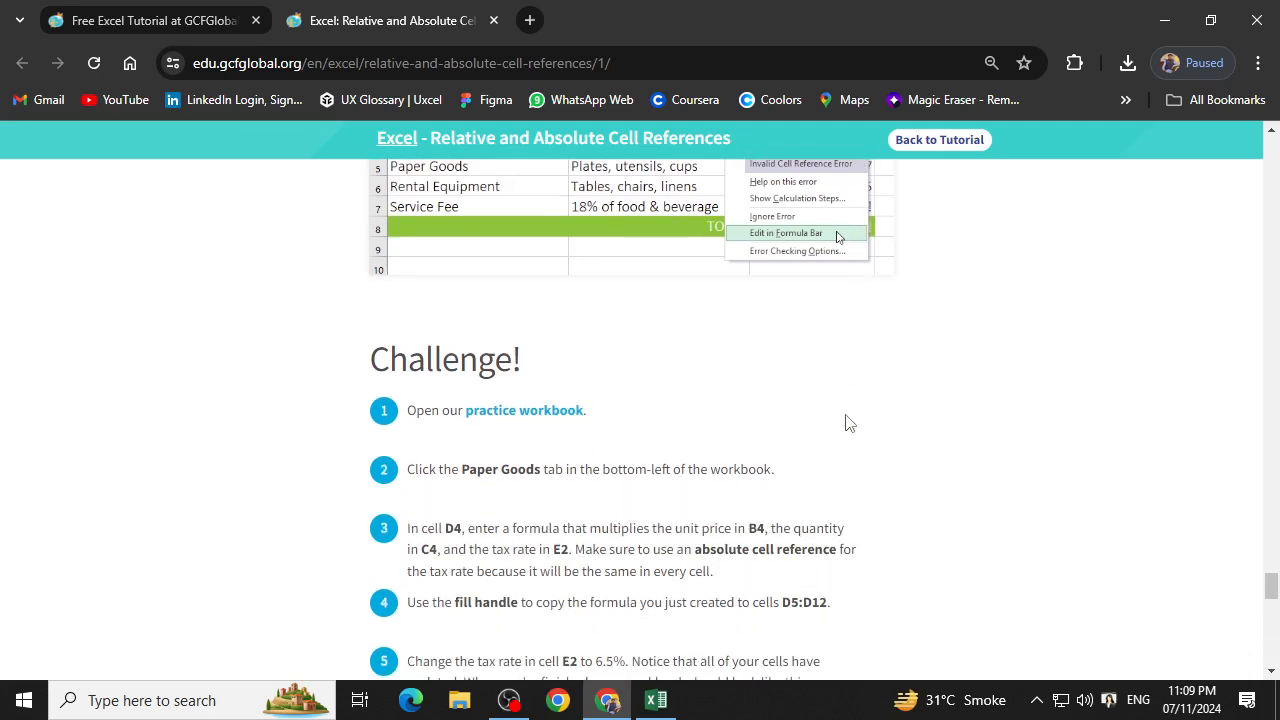
{"action": "scroll", "coordinate": [846, 423], "scroll_direction": "down", "scroll_amount": 3}
{"action": "scroll", "coordinate": [812, 472], "scroll_direction": "up", "scroll_amount": 2}
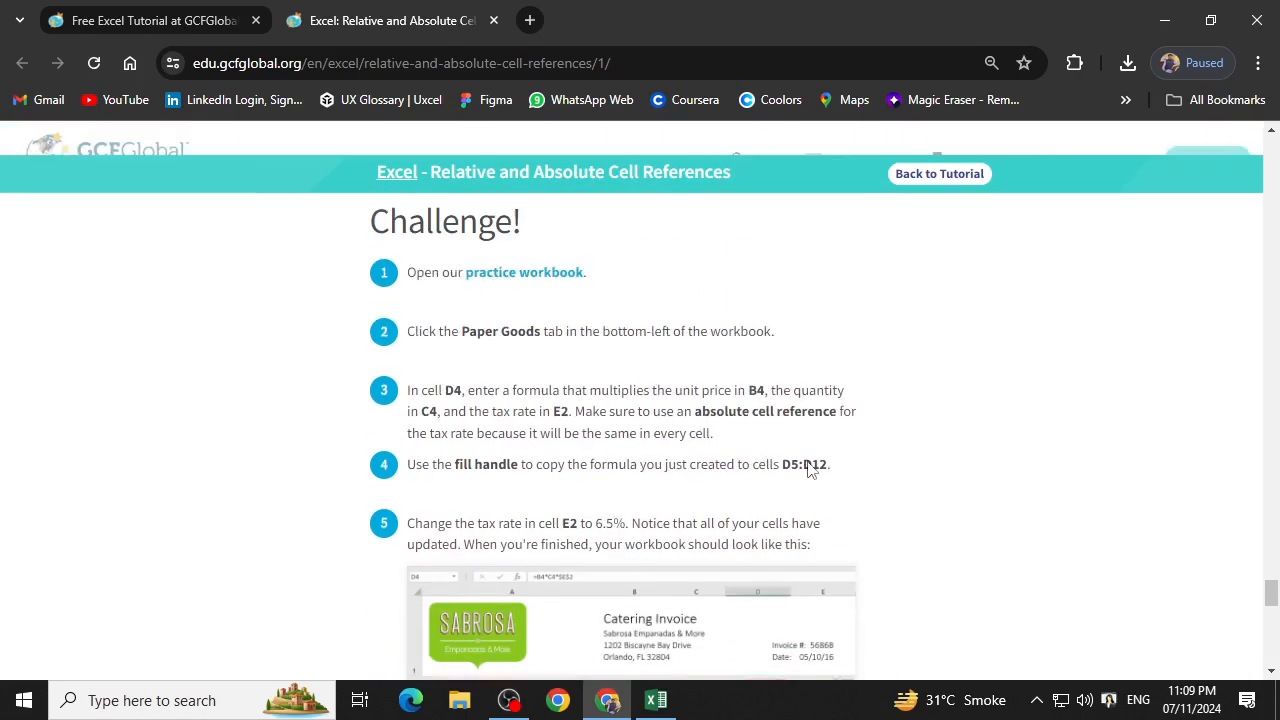
{"action": "scroll", "coordinate": [808, 466], "scroll_direction": "down", "scroll_amount": 2}
{"action": "scroll", "coordinate": [678, 538], "scroll_direction": "up", "scroll_amount": 10}
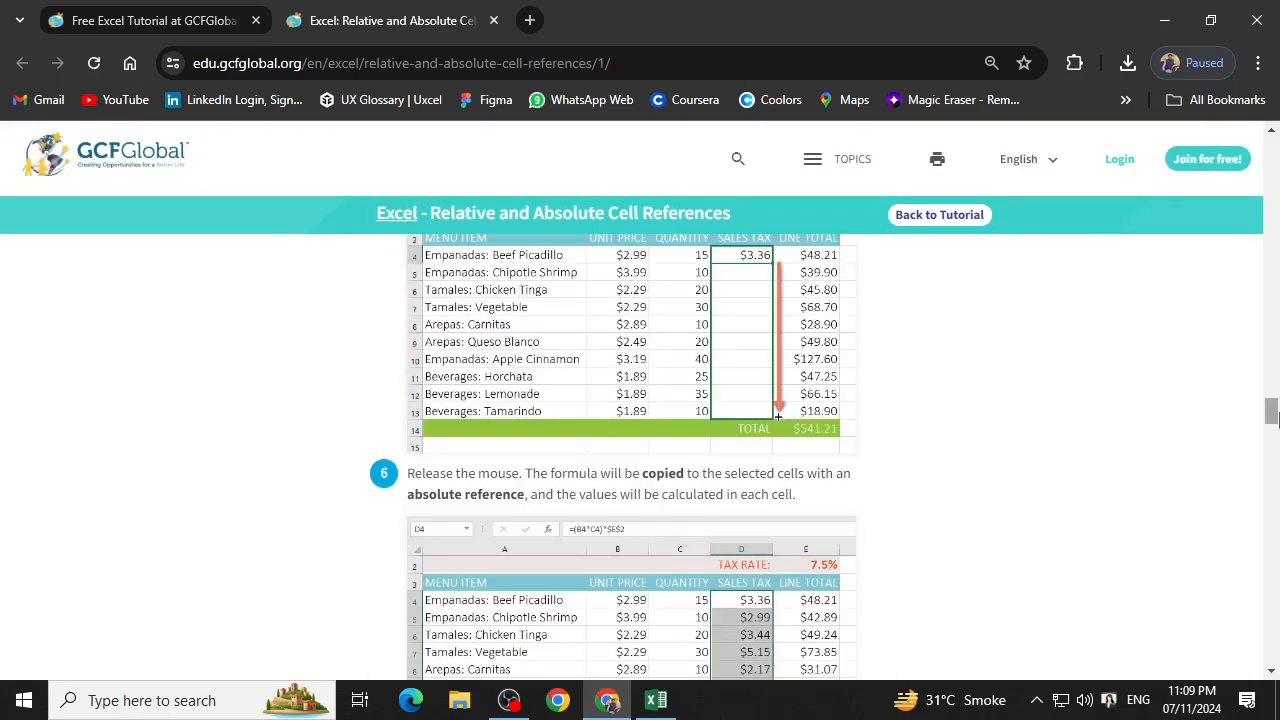
Return to the lesson's Introduction to locate the practice workbook link, then look over the relative reference fill example.
{"action": "left_click_drag", "start_coordinate": [1273, 411], "coordinate": [1272, 146]}
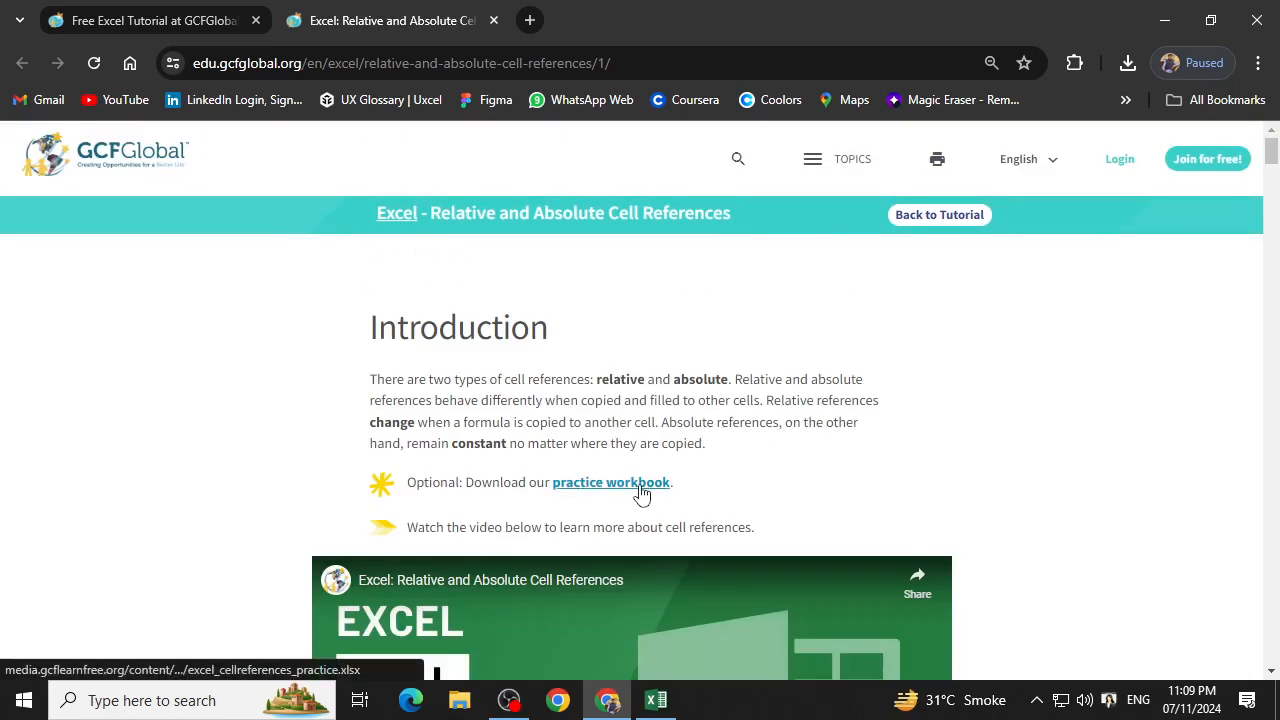
{"action": "scroll", "coordinate": [772, 526], "scroll_direction": "down", "scroll_amount": 10}
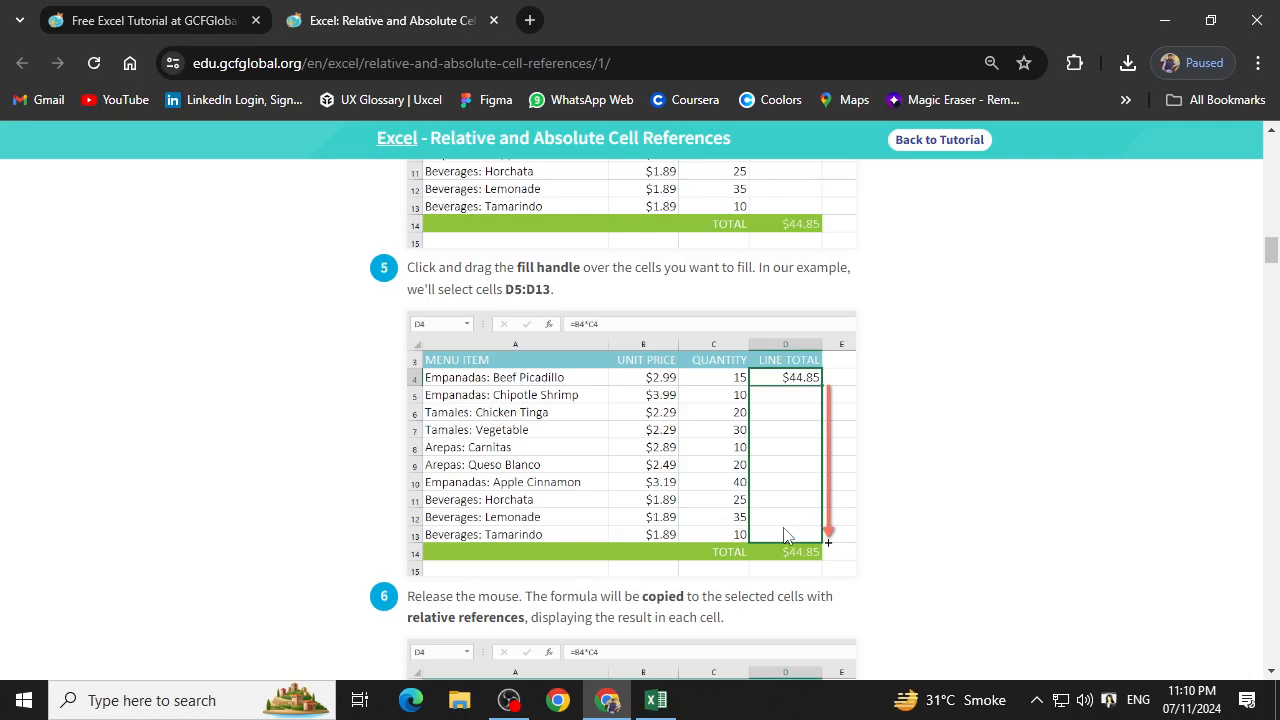
{"action": "left_click", "coordinate": [509, 700]}
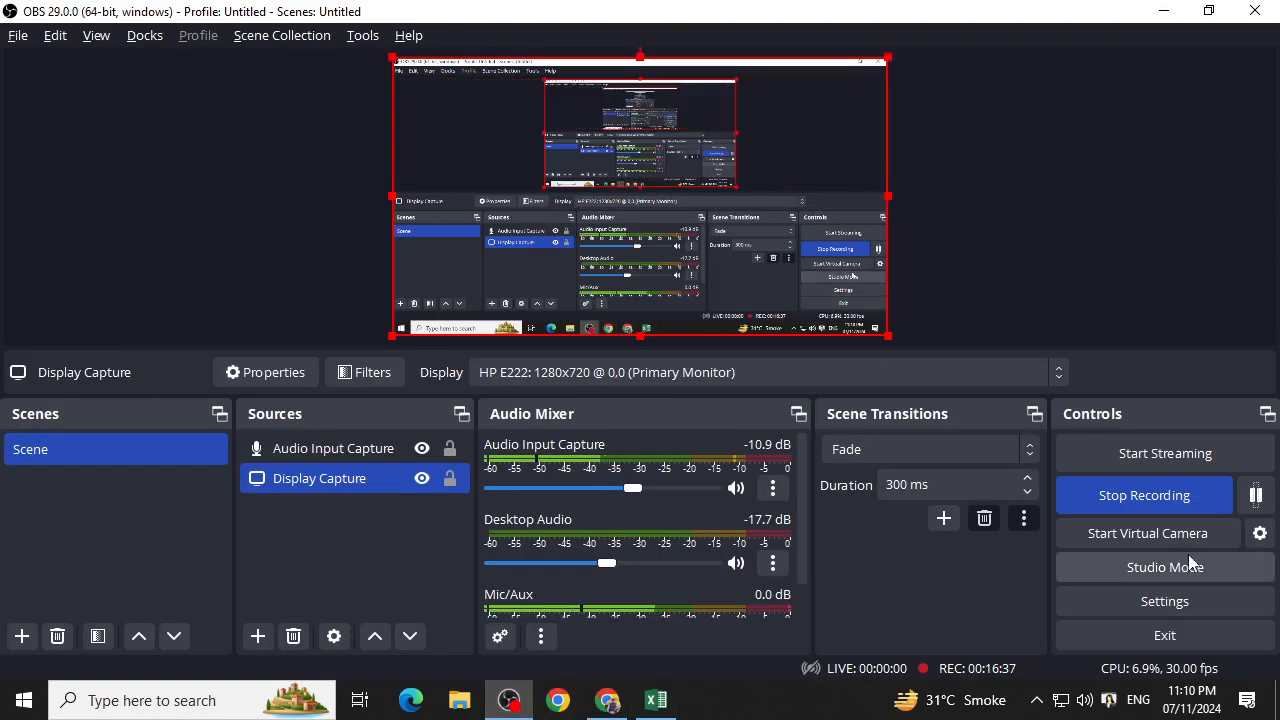